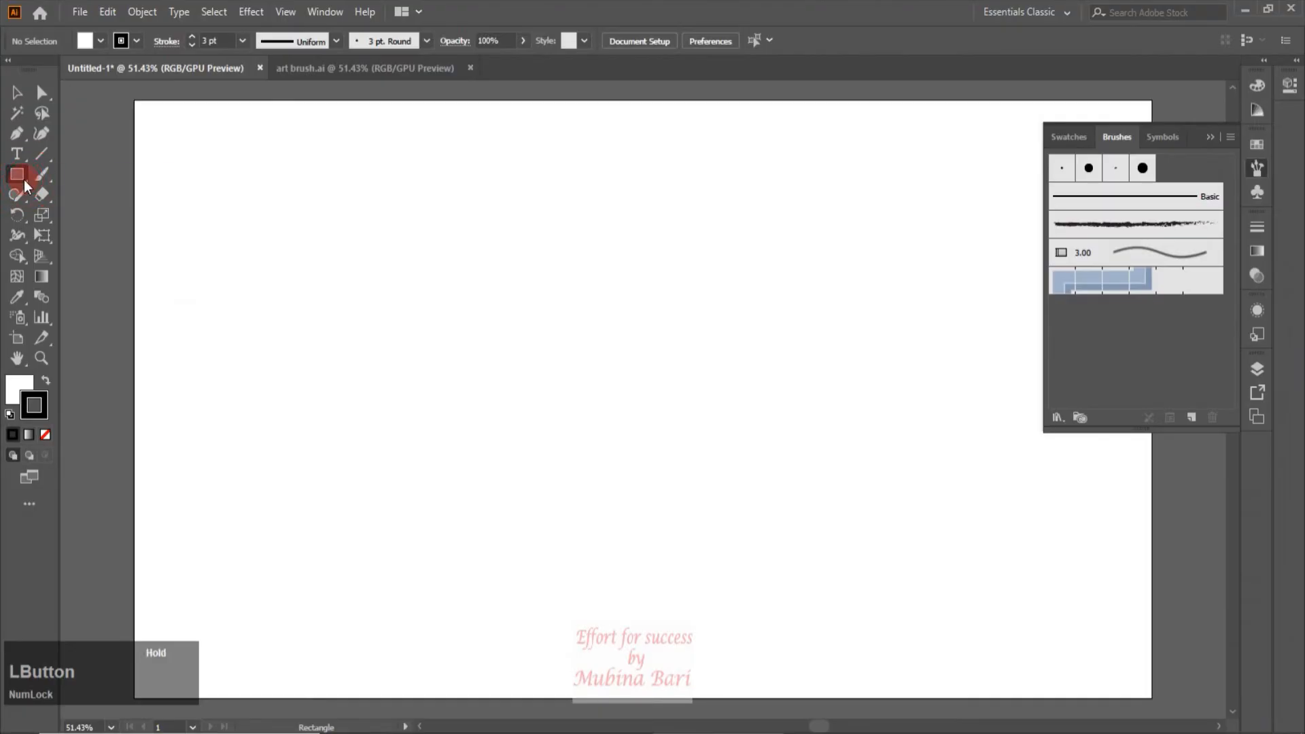
Step: Draw a wide, flat hexagon about 103 by 44 px near the artboard's upper-left corner, with a 3 pt black stroke
drag(23, 179, 77, 236)
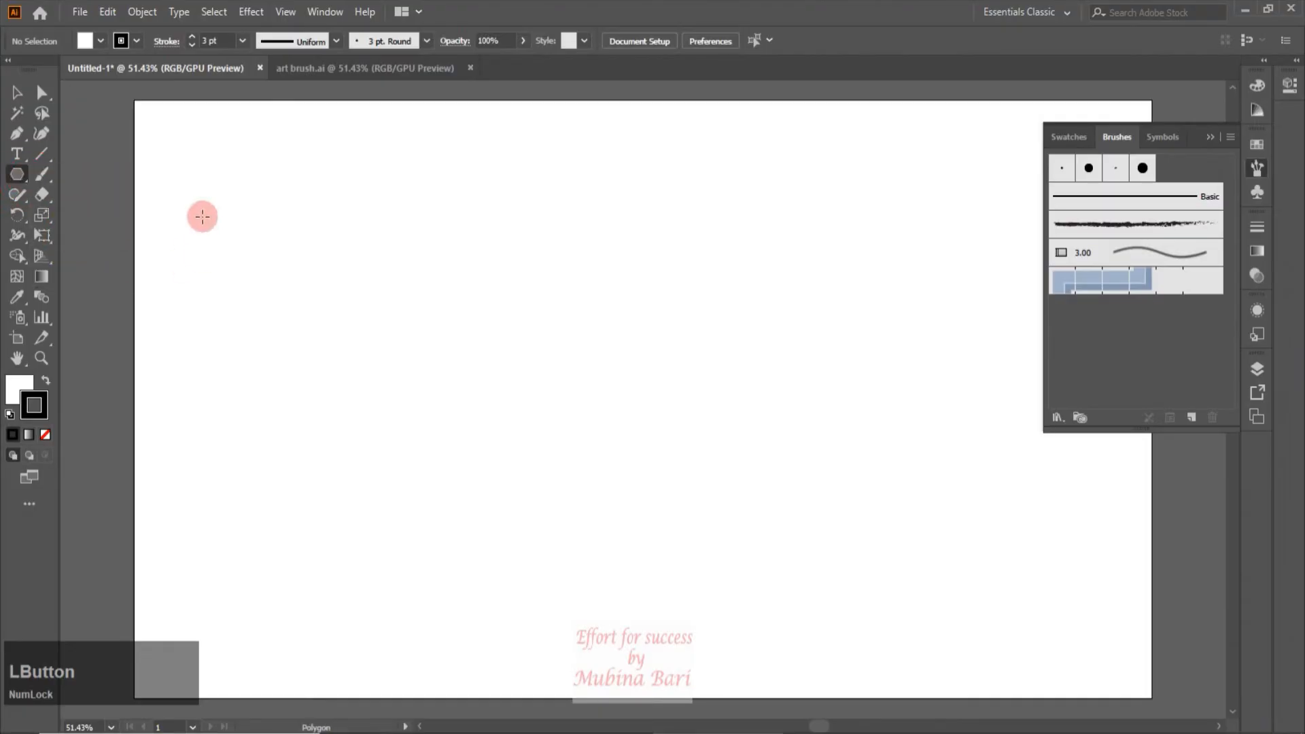
mouse_move(203, 216)
mouse_down()
mouse_move(232, 246)
mouse_move(205, 249)
mouse_move(205, 216)
mouse_up()
key(v)
click(242, 41)
click(256, 114)
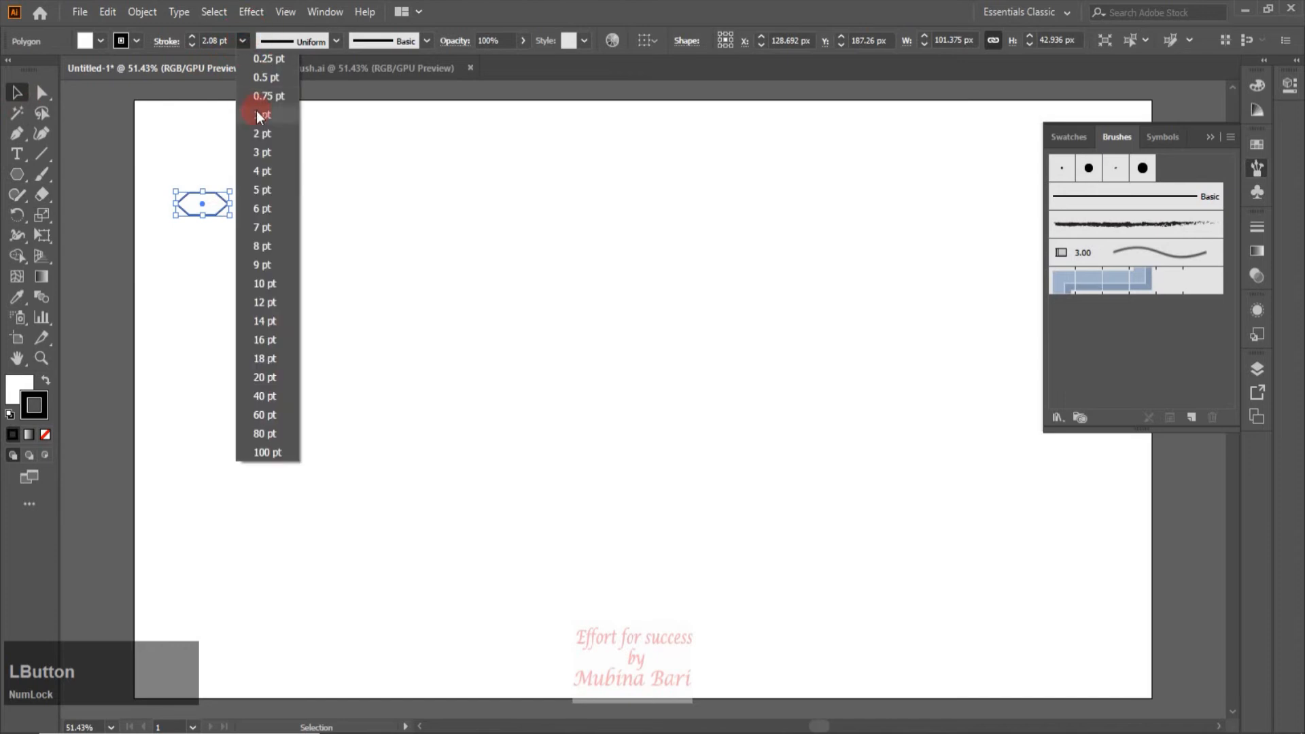
click(264, 152)
Step: Create a new art brush from the selected hexagon, keeping the default brush options
click(1190, 418)
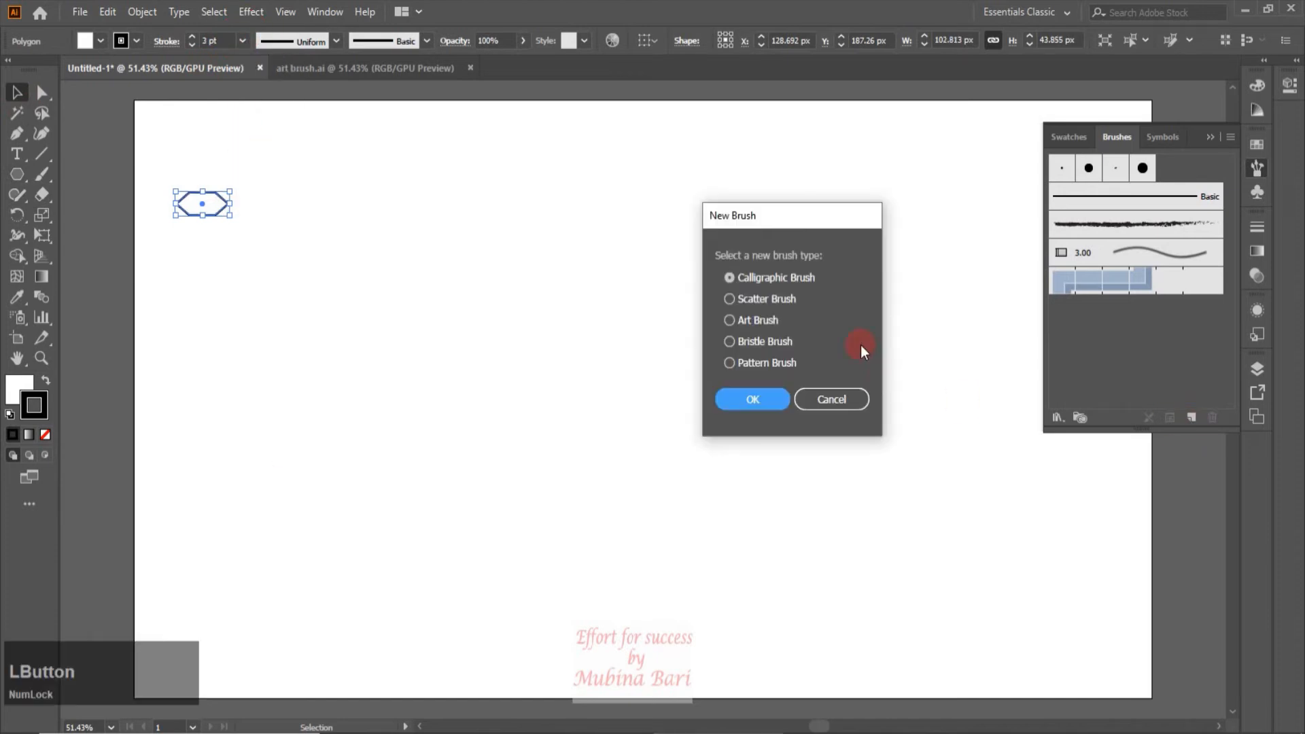
click(732, 319)
click(753, 400)
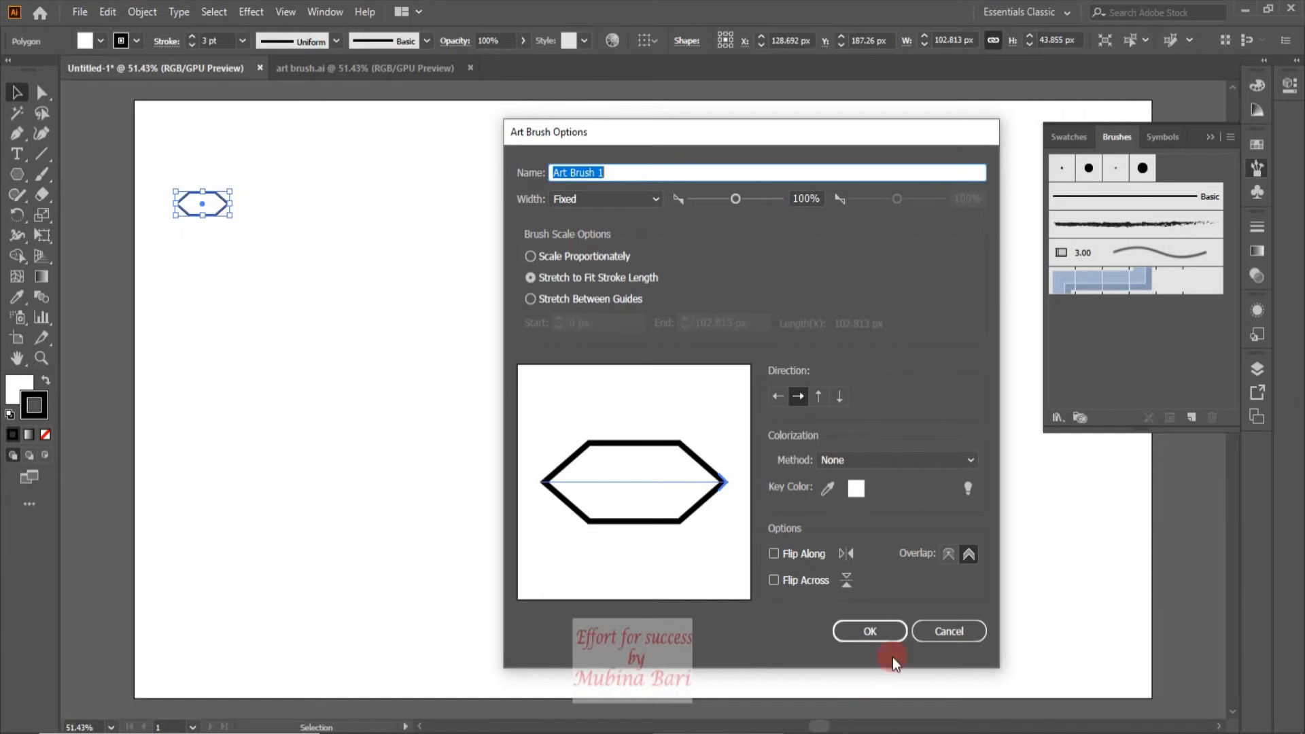
click(879, 627)
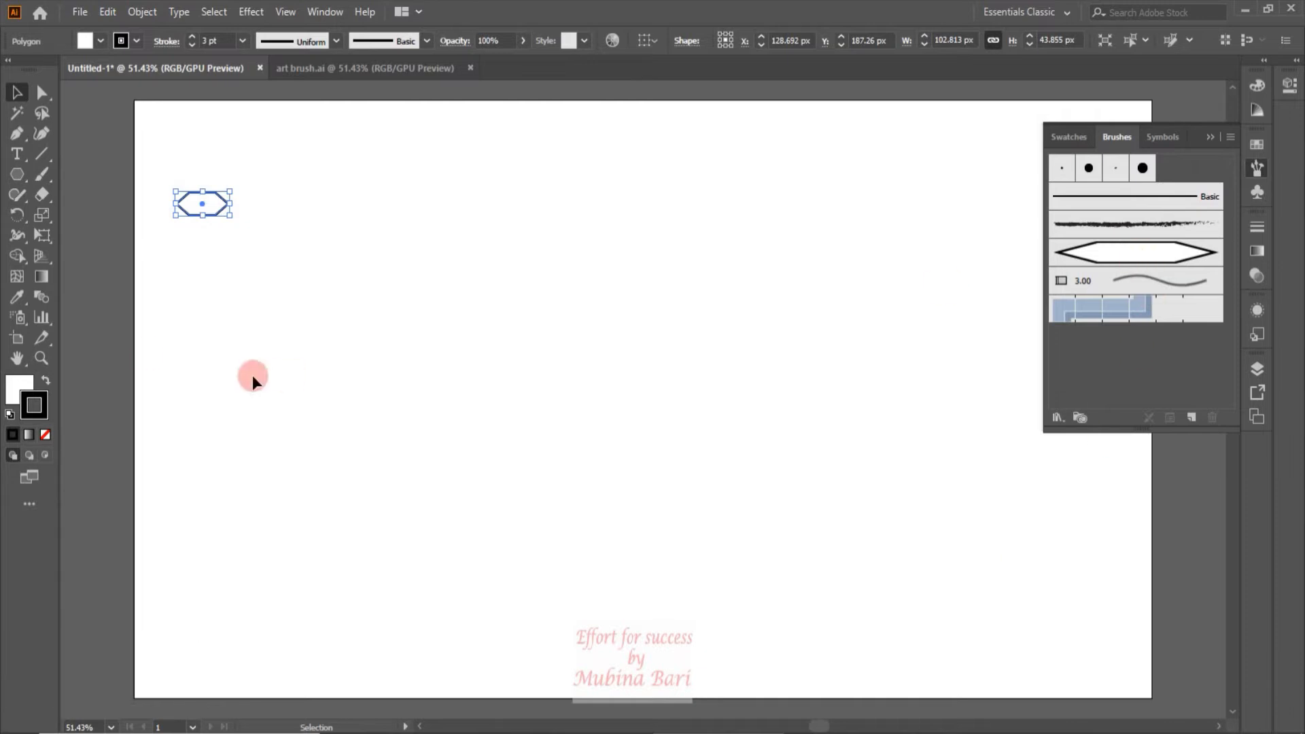
Step: Paint a short stroke, a long curved stroke and a looping stroke across the artboard with the new hexagon brush
click(43, 174)
drag(206, 344, 333, 297)
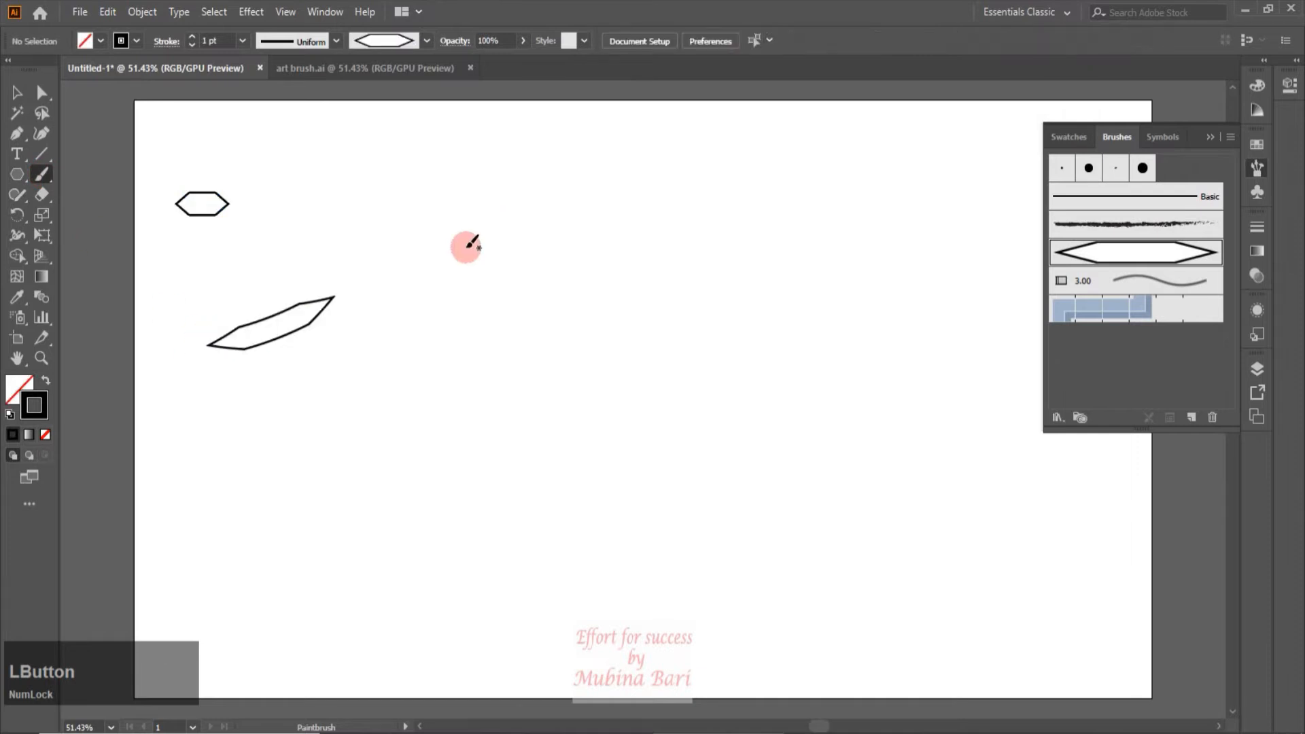
mouse_move(210, 344)
mouse_down()
mouse_move(197, 345)
mouse_move(337, 300)
mouse_up()
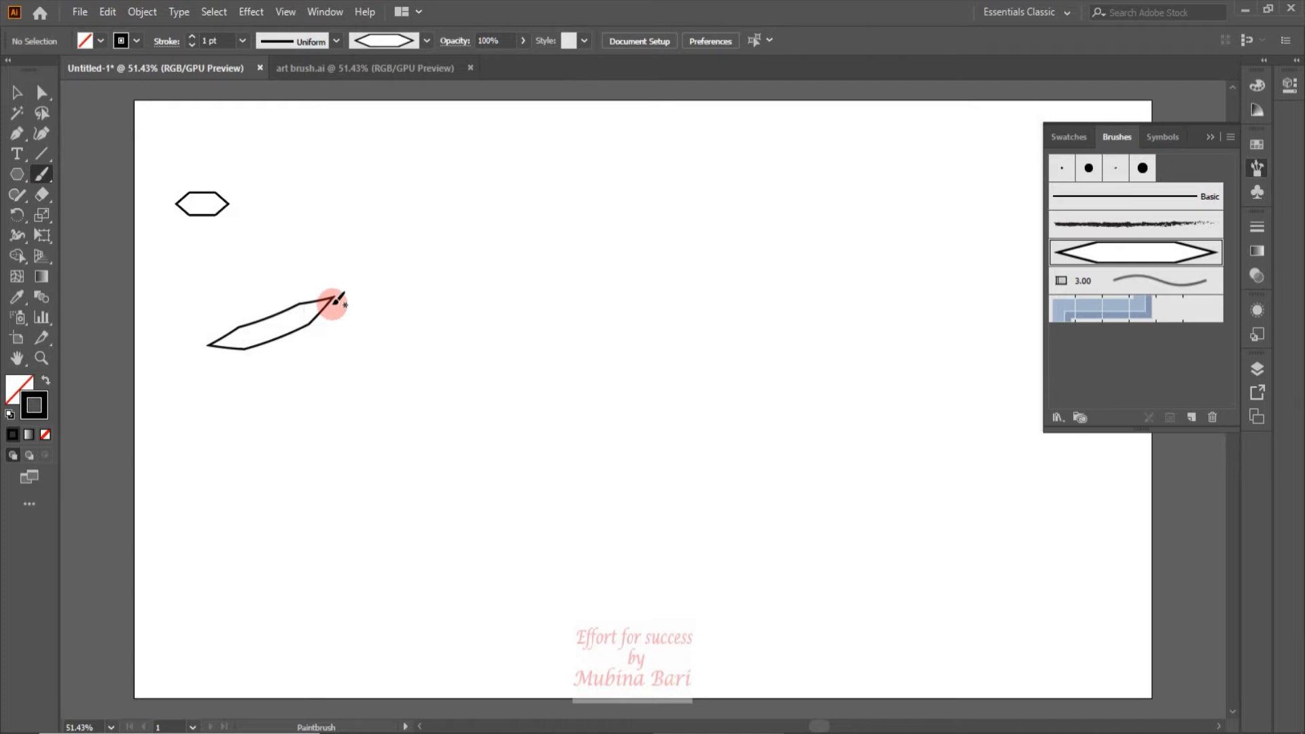
mouse_move(209, 441)
mouse_down()
mouse_move(483, 355)
mouse_move(565, 294)
mouse_move(634, 202)
mouse_up()
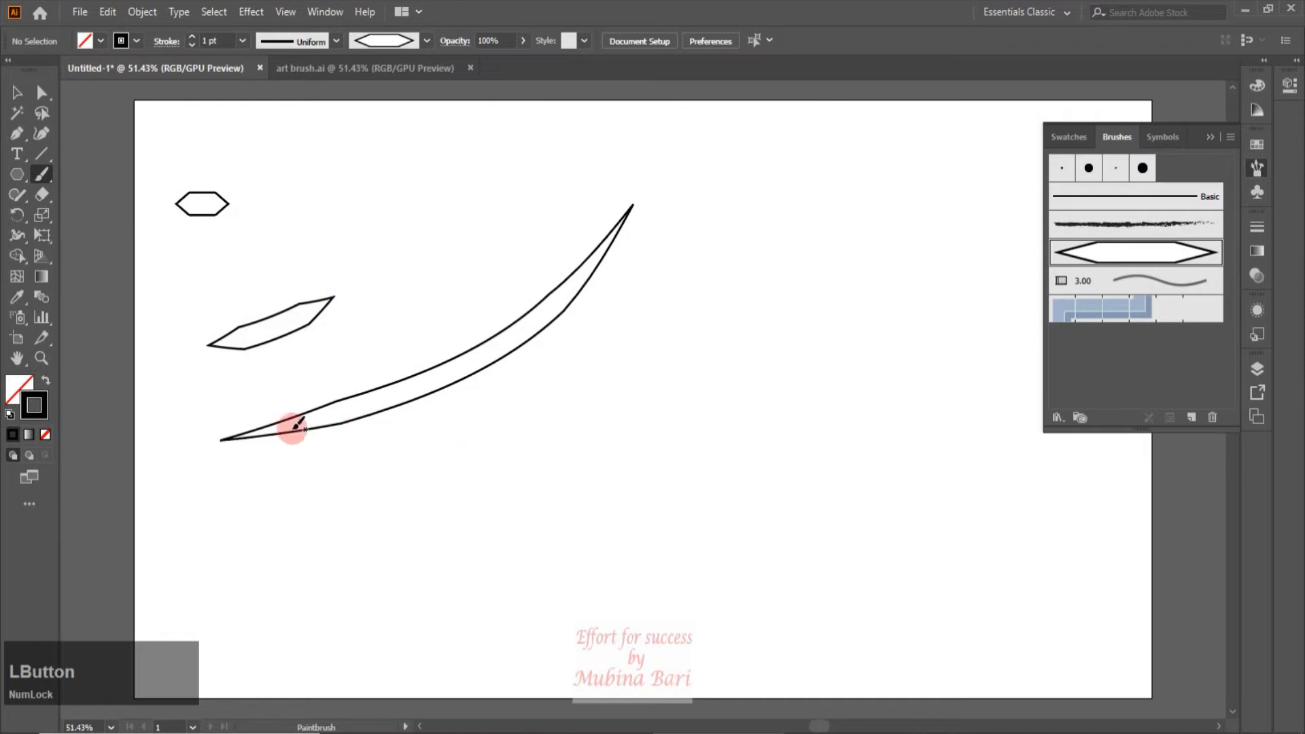
mouse_move(271, 564)
mouse_down()
mouse_move(451, 565)
mouse_move(519, 450)
mouse_move(476, 466)
mouse_move(482, 595)
mouse_move(699, 514)
mouse_move(680, 380)
mouse_move(627, 477)
mouse_move(815, 441)
mouse_move(833, 270)
mouse_move(773, 316)
mouse_move(844, 346)
mouse_move(839, 155)
mouse_move(750, 185)
mouse_move(772, 209)
mouse_up()
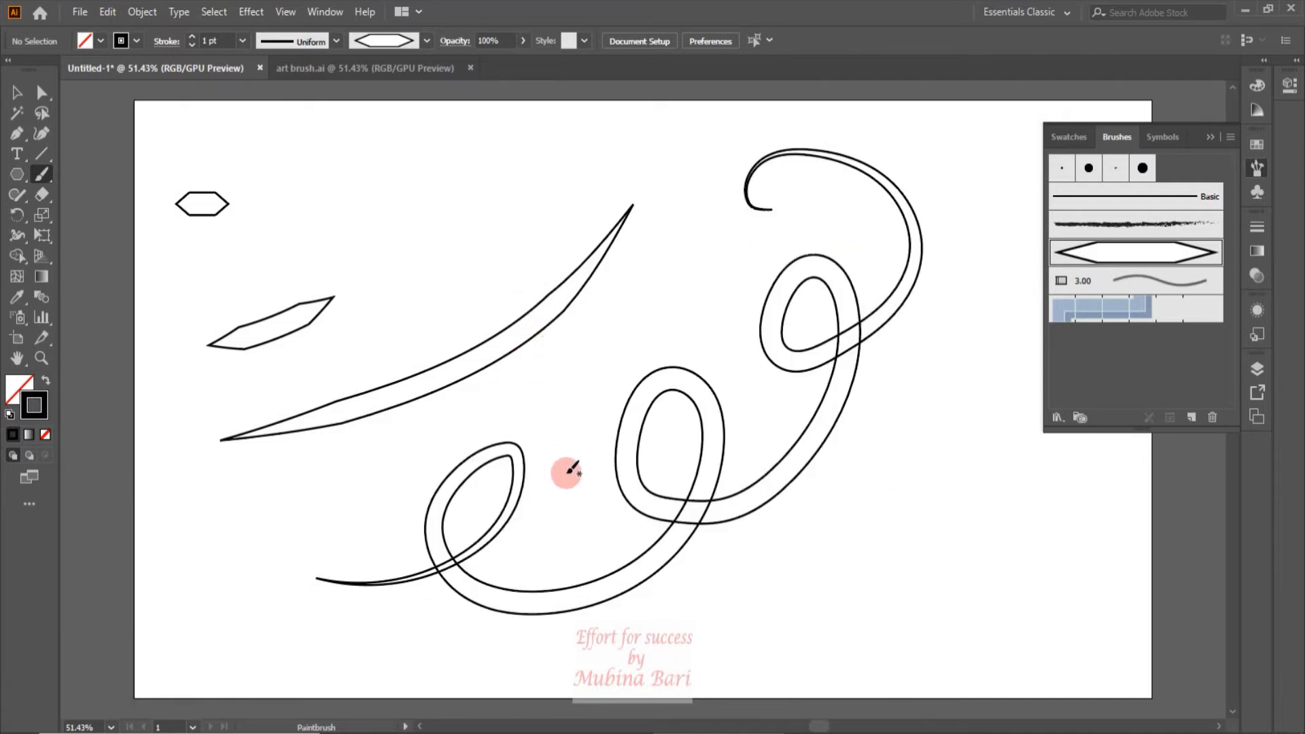
Step: Clear all artwork from the artboard and paint a double-loop stroke in its upper-left area with the hexagon brush
key(ctrl)
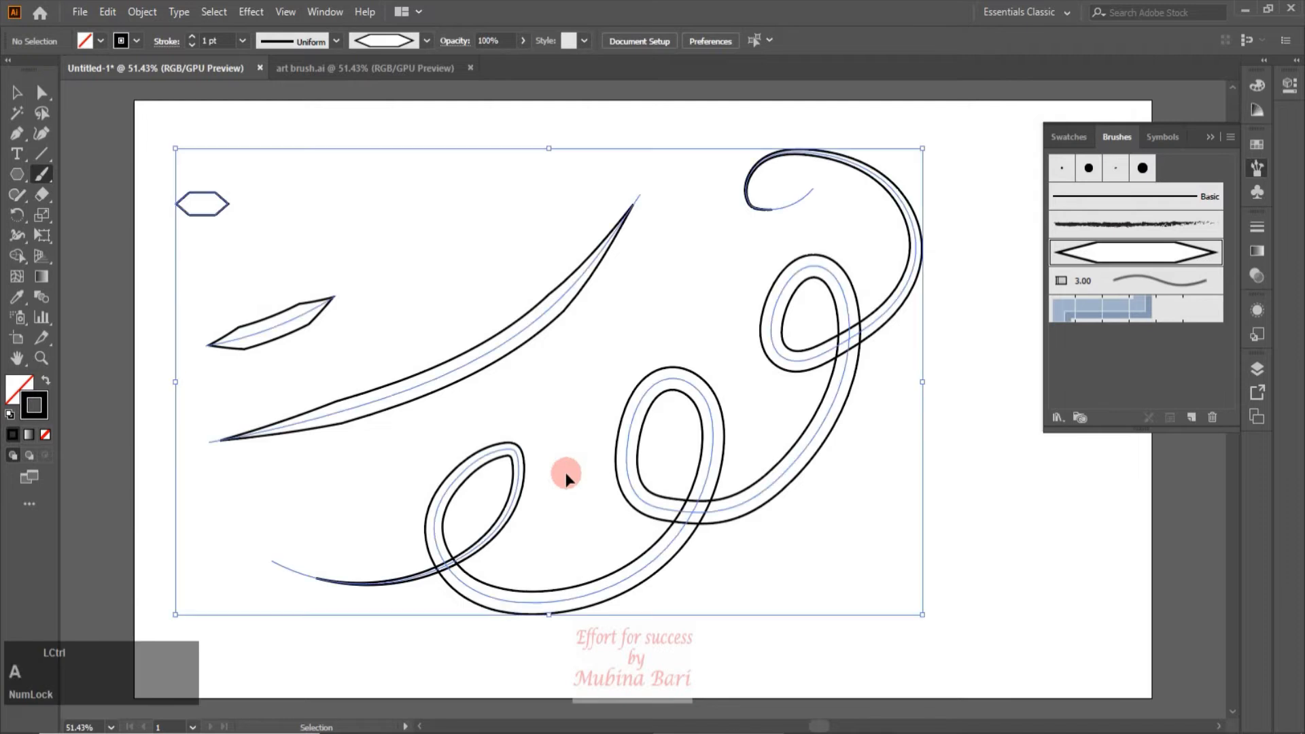
key(ctrl+a)
key(Delete)
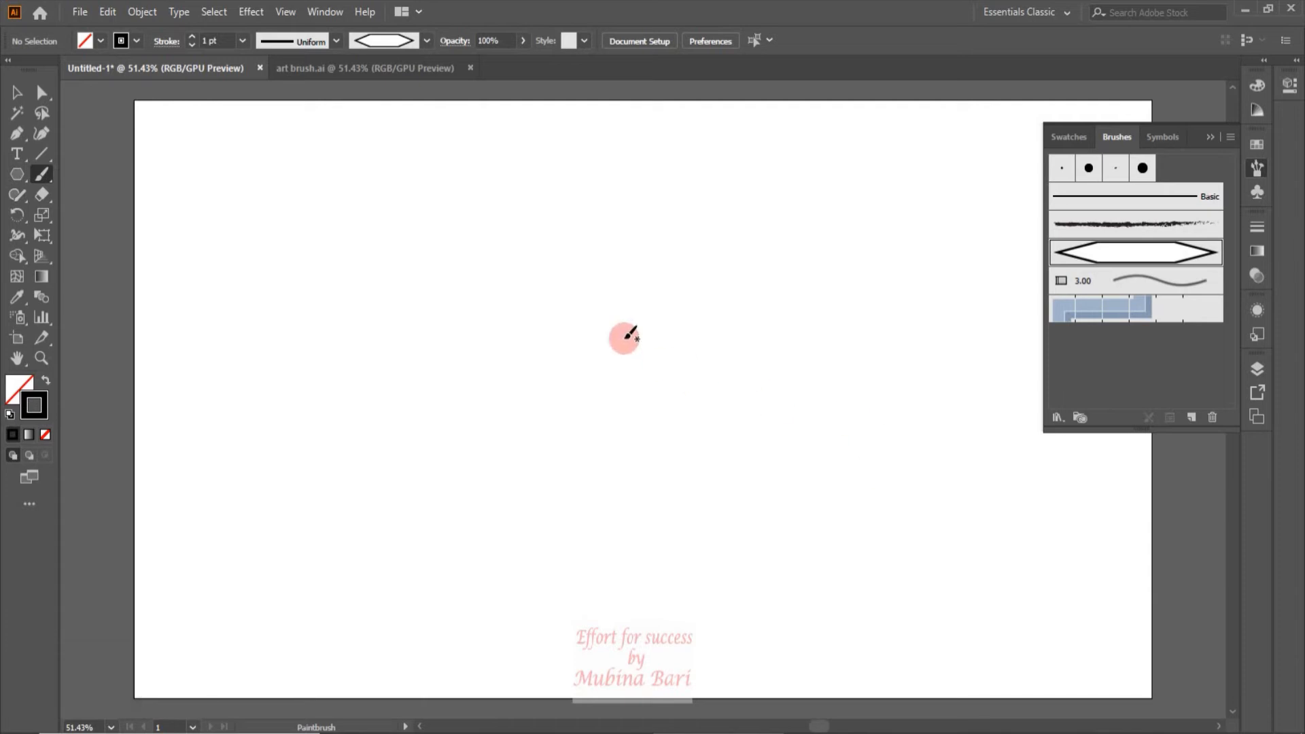
mouse_move(161, 338)
mouse_down()
mouse_move(303, 269)
mouse_move(216, 217)
mouse_move(363, 319)
mouse_move(387, 185)
mouse_move(335, 369)
mouse_move(365, 408)
mouse_up()
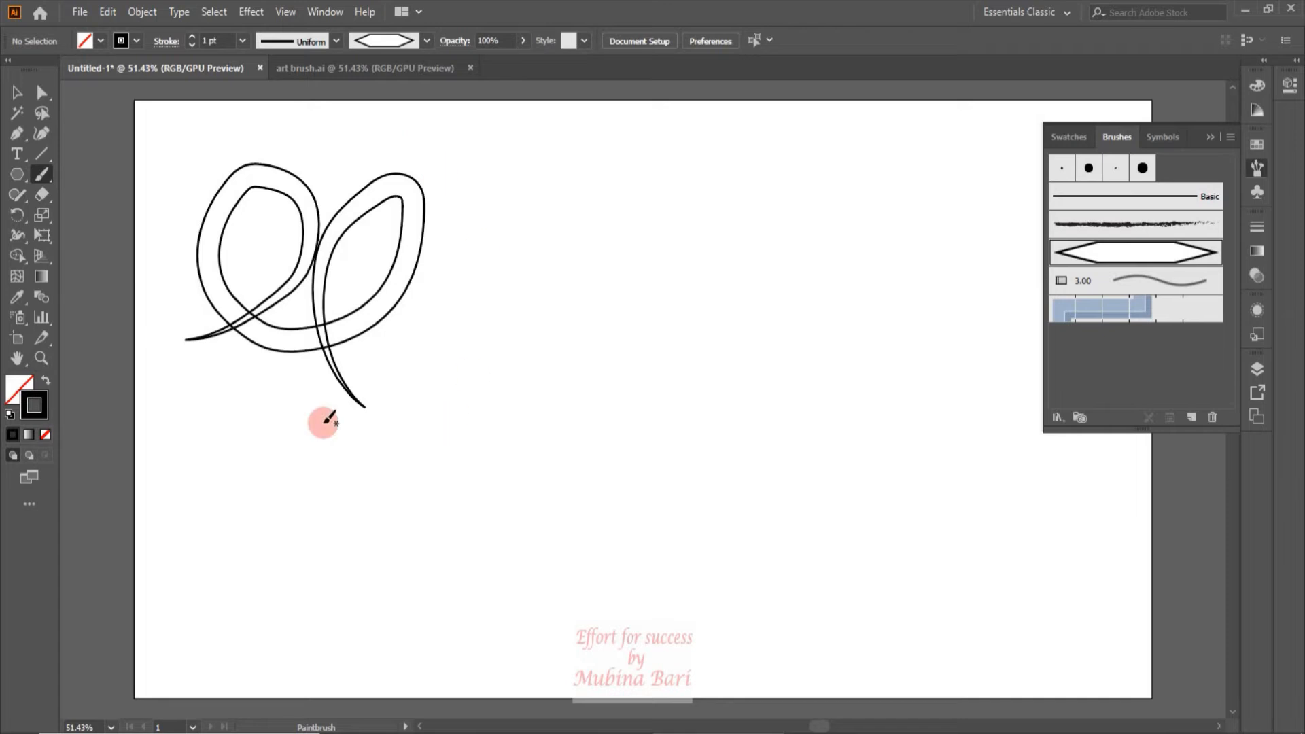
Step: Select the double-loop stroke and open the hexagon art brush's options
click(19, 95)
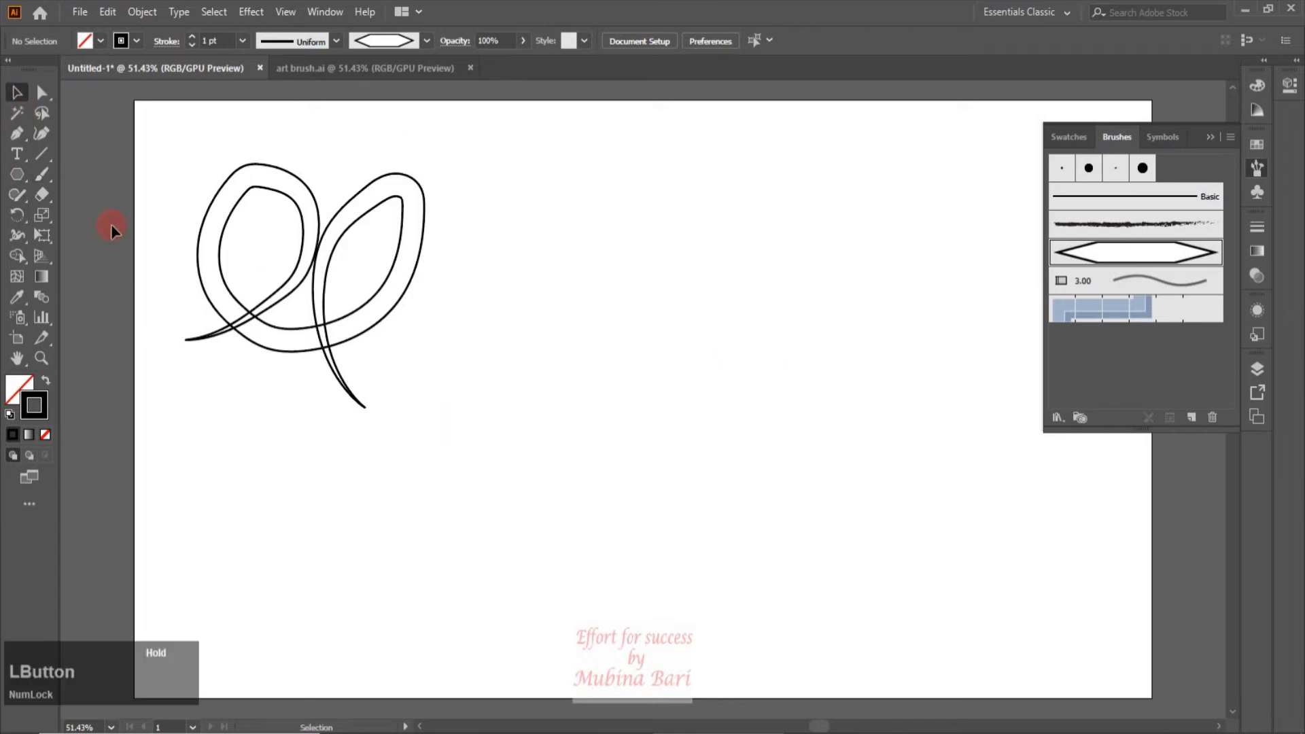
click(282, 316)
click(1120, 262)
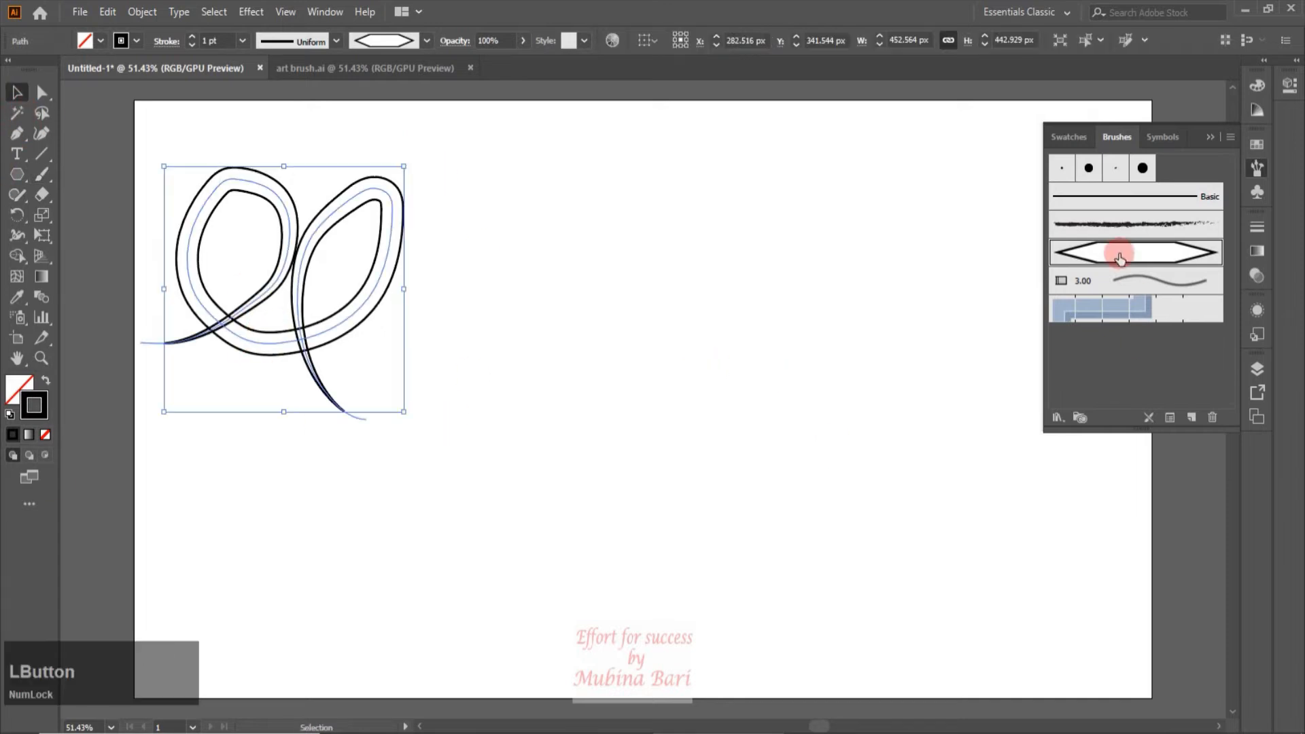
double_click(1120, 262)
click(355, 478)
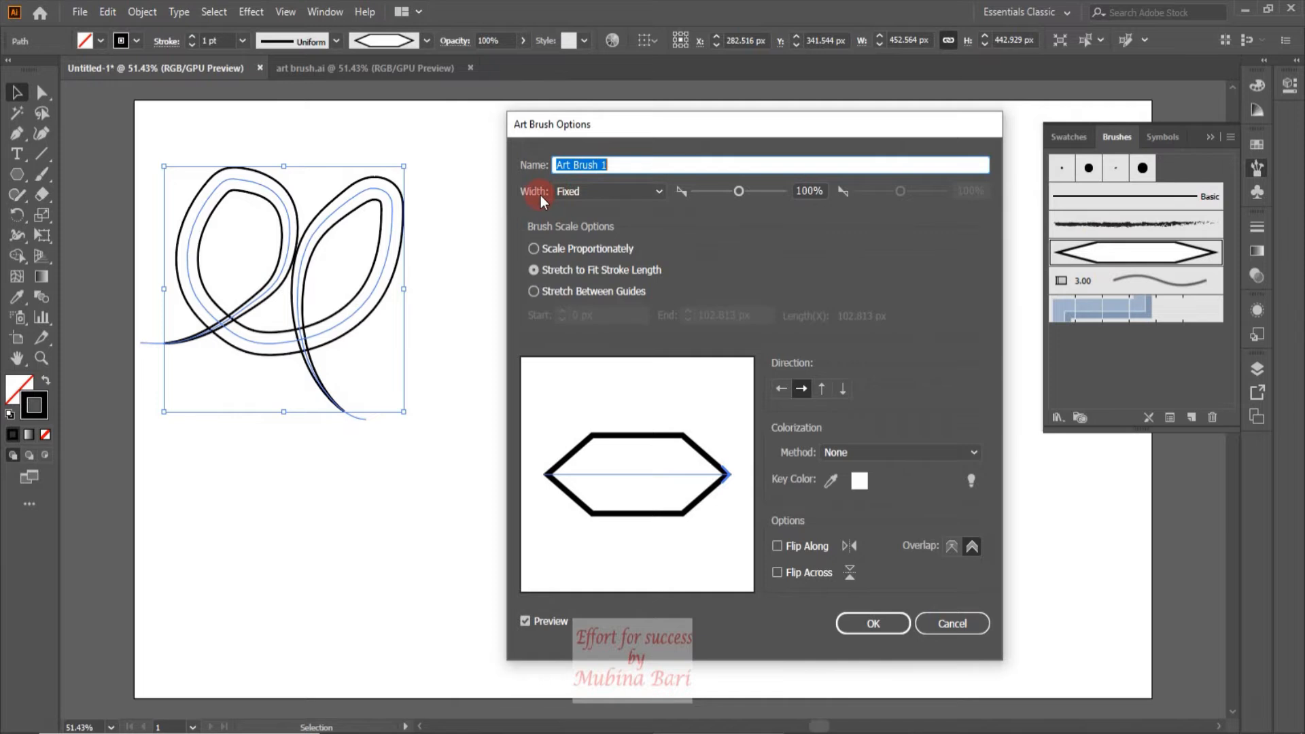
Step: Review the brush width types, try fixed widths of about 54% and 405%, and set the width back to 100%
click(658, 194)
click(658, 194)
click(662, 193)
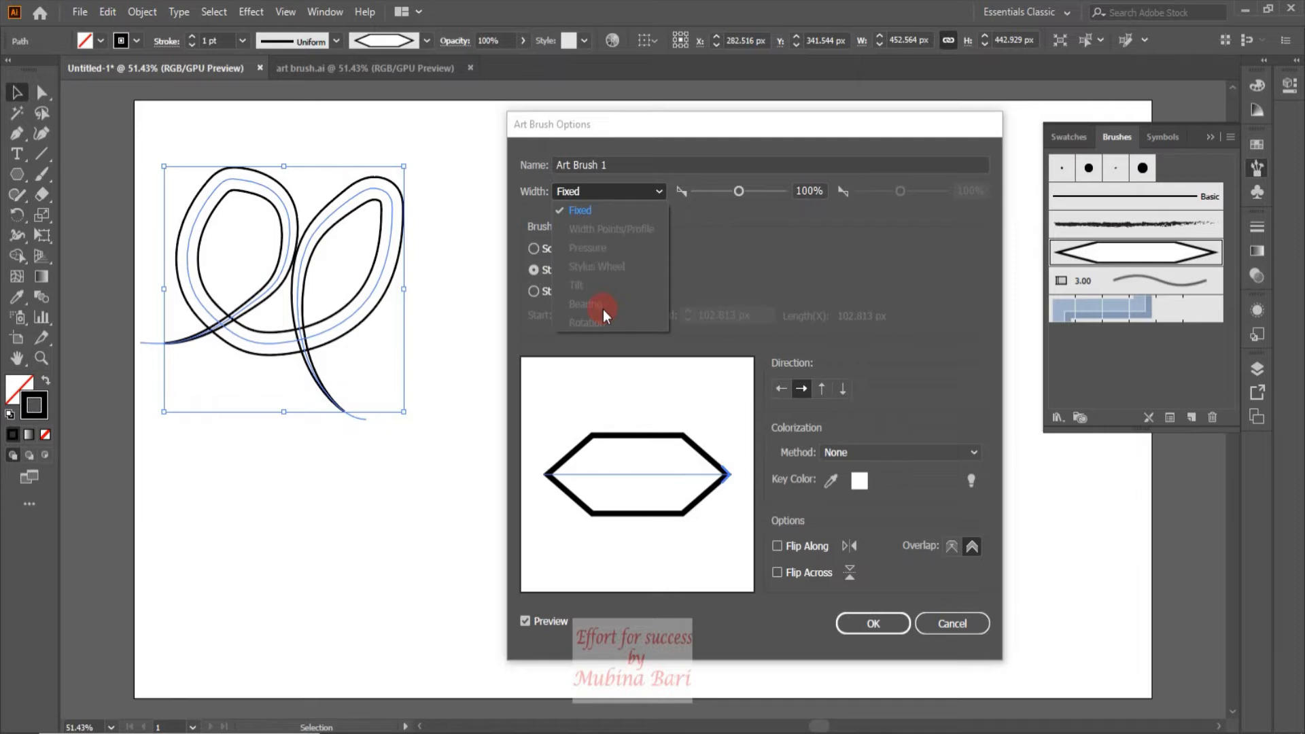
click(728, 222)
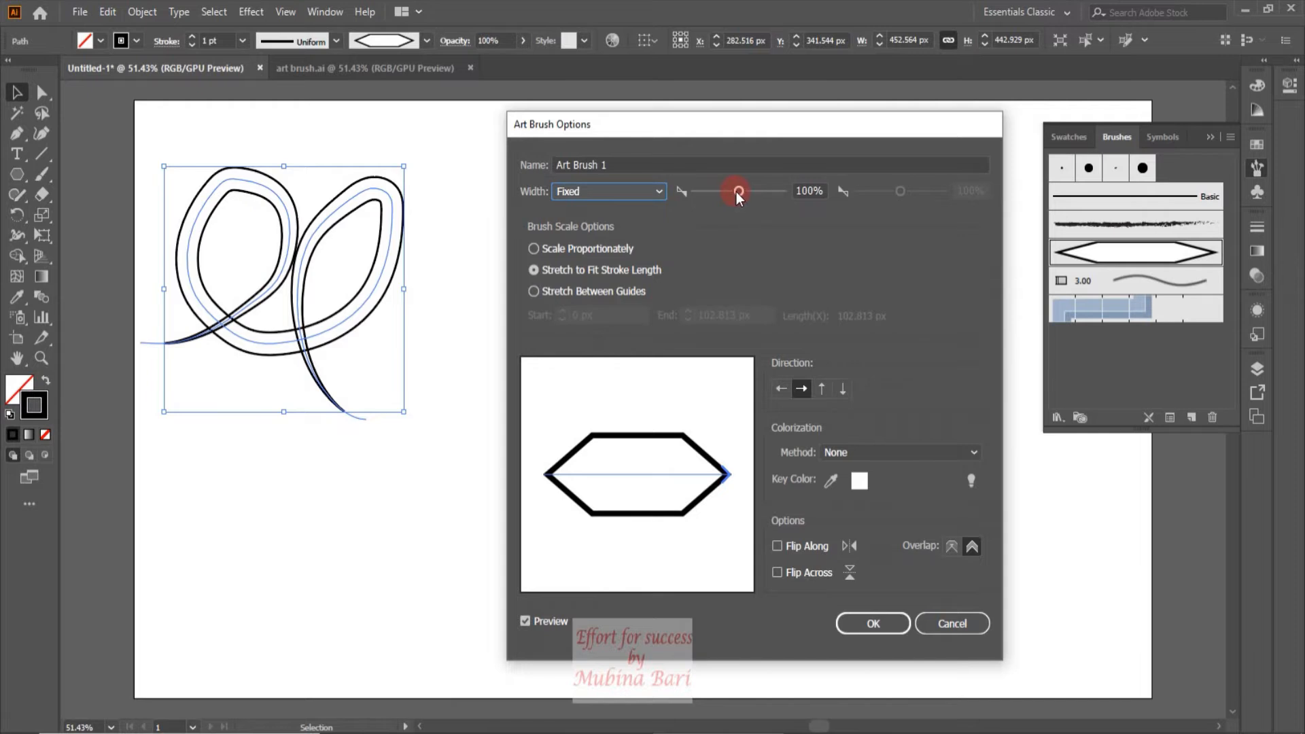
drag(742, 190, 716, 194)
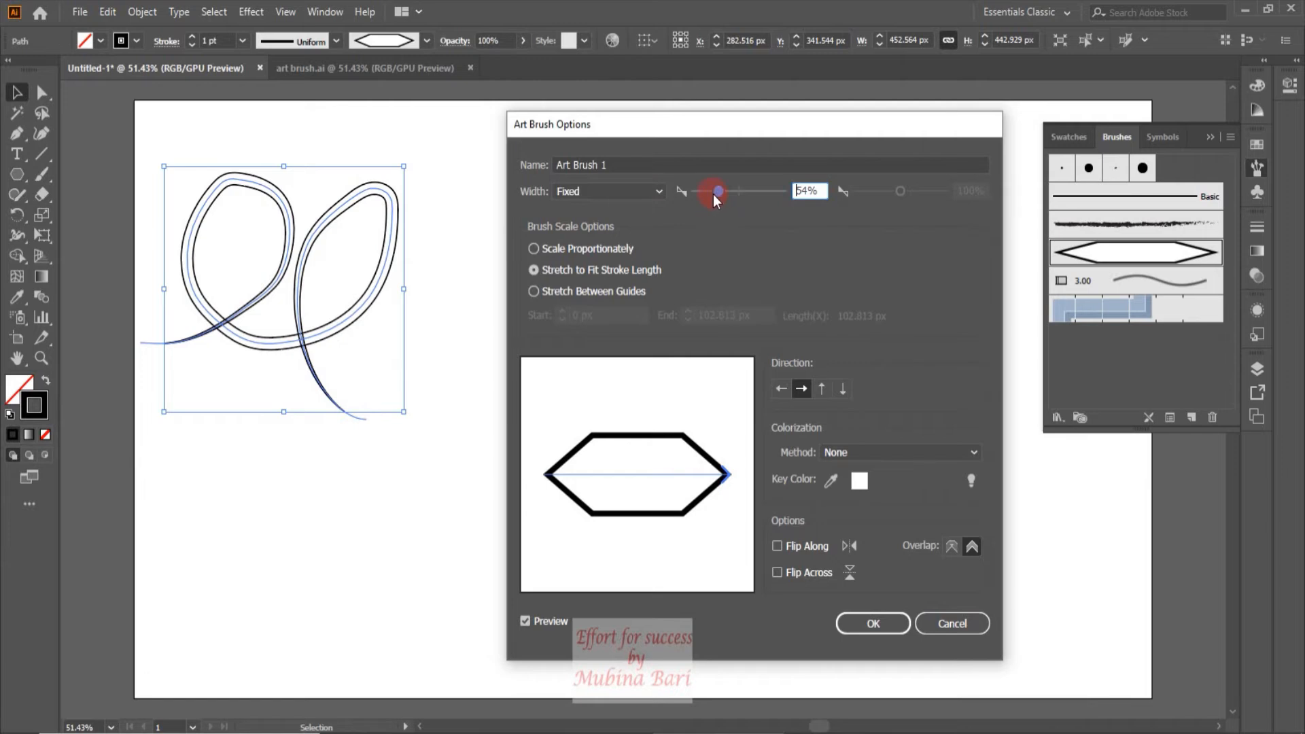
drag(716, 191, 763, 206)
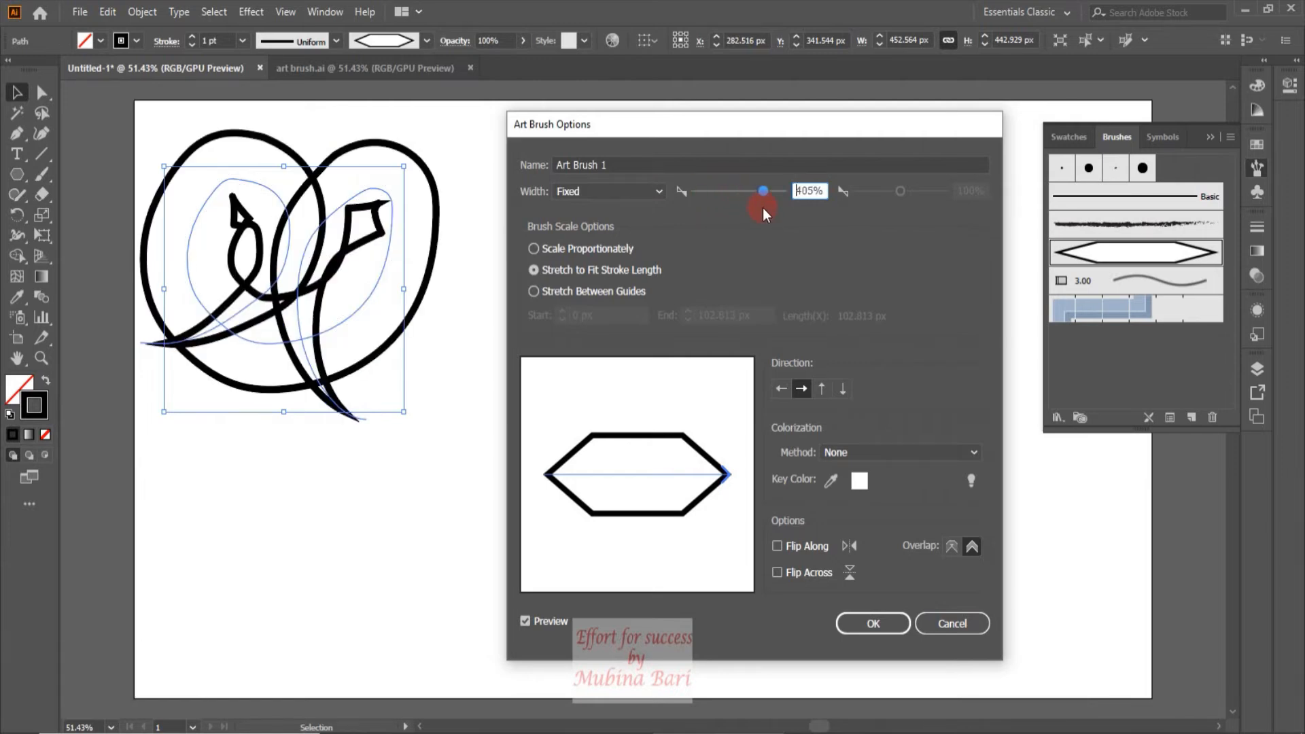
drag(762, 193, 736, 198)
double_click(810, 191)
text(100)
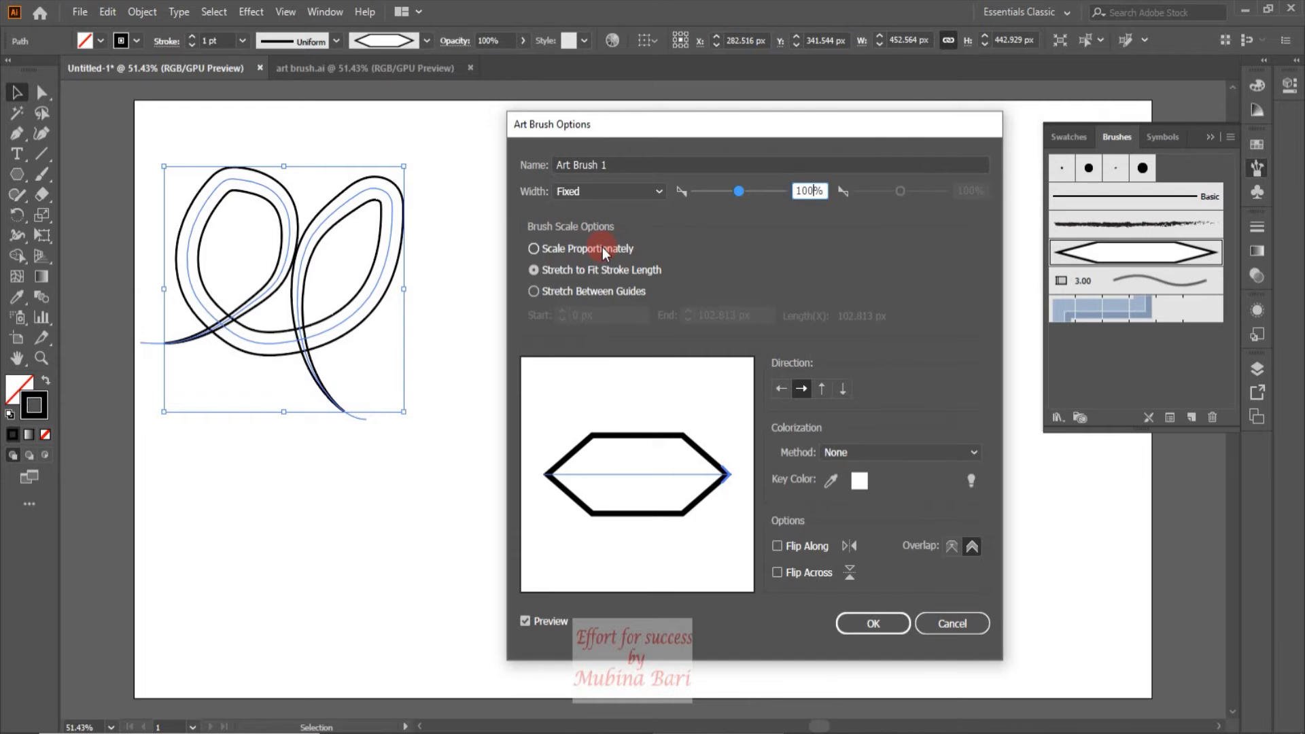
Step: Try the Scale Proportionately and Stretch Between Guides scale options, returning to Stretch to Fit Stroke Length
click(533, 252)
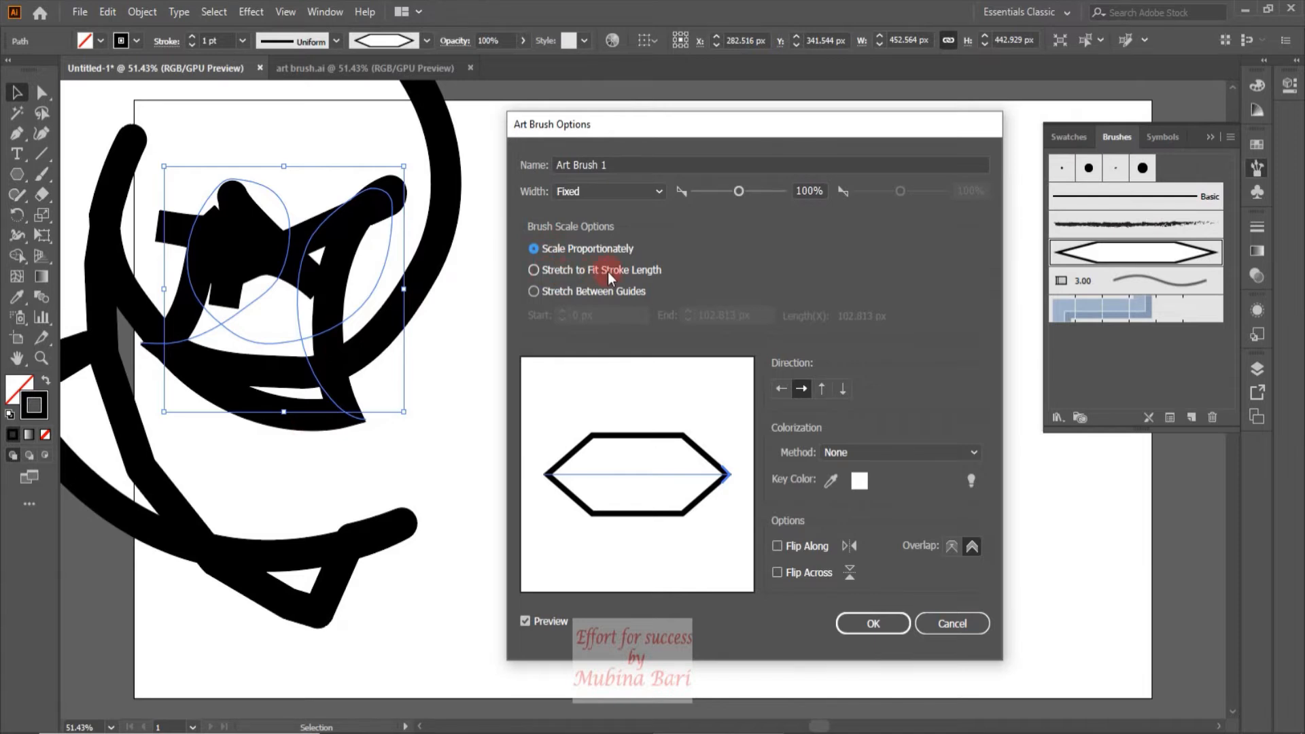
click(534, 270)
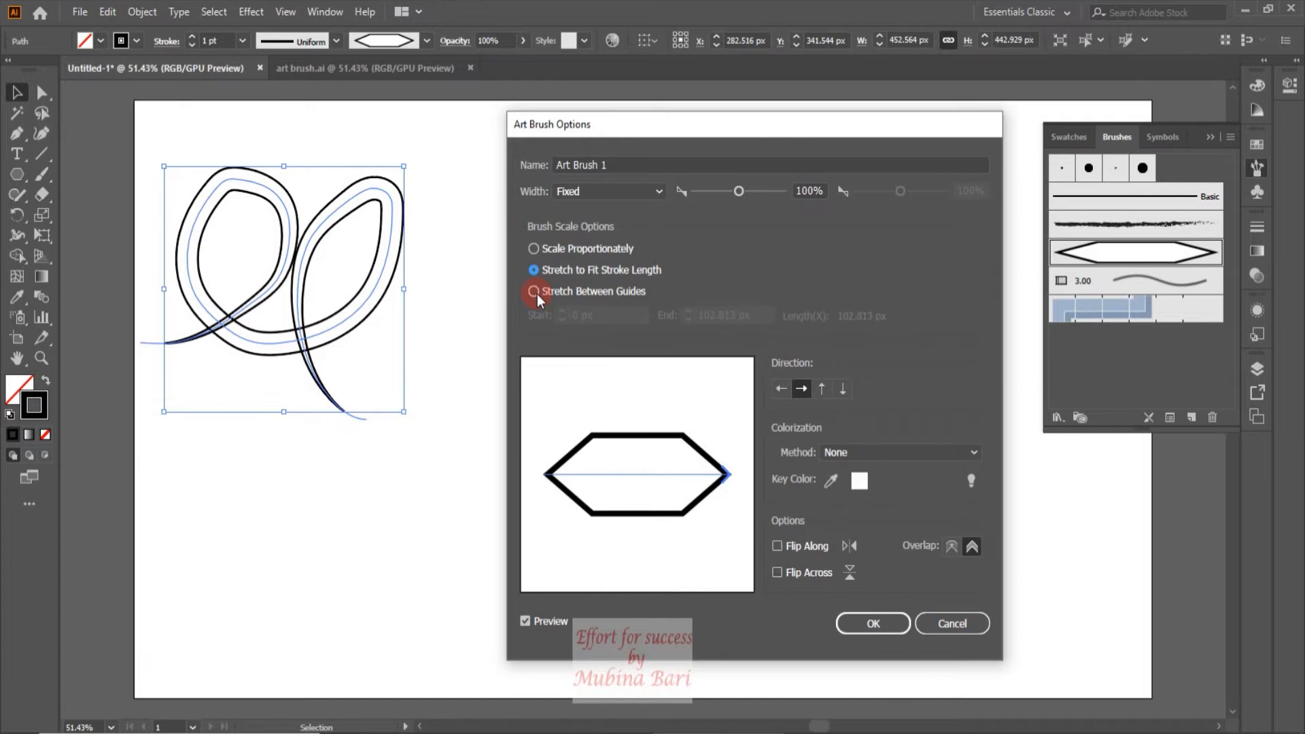
click(534, 291)
click(532, 269)
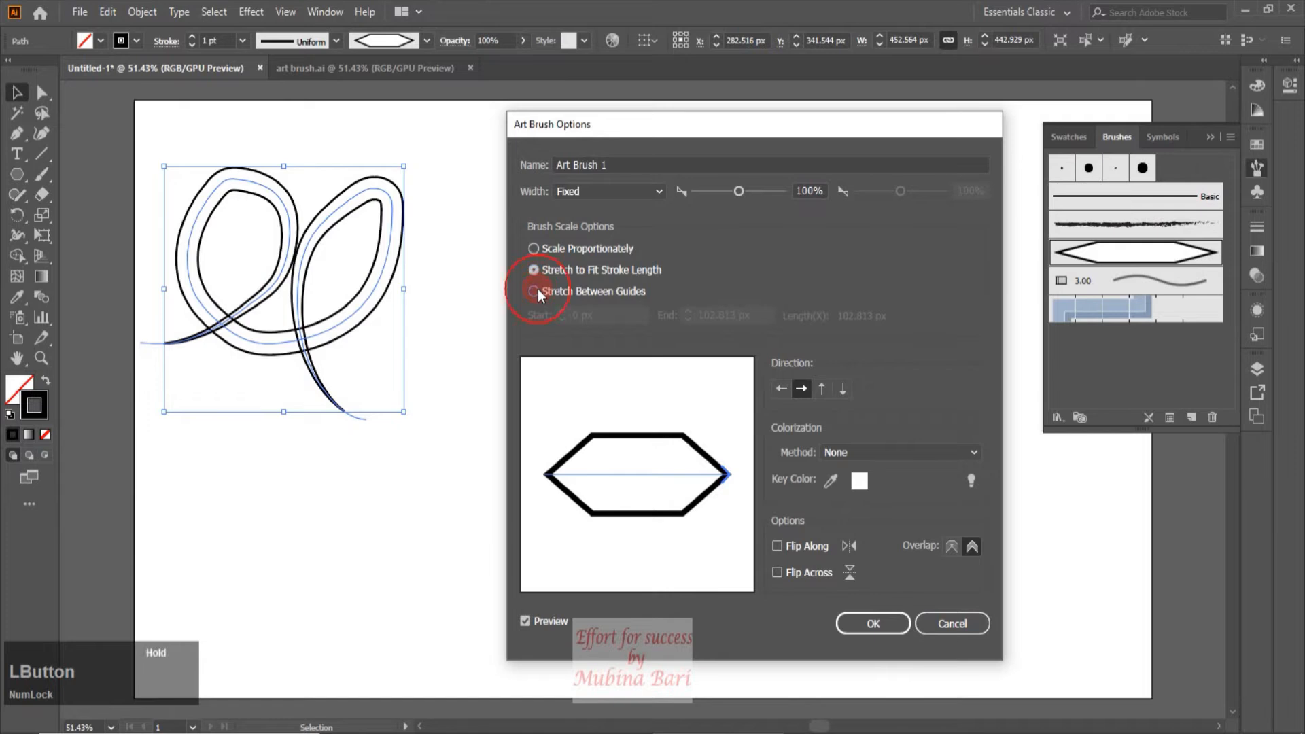
Step: Set the brush to stretch between guides, placing them at about 25.8 px and 75.7 px near the hexagon's inner corners
click(536, 291)
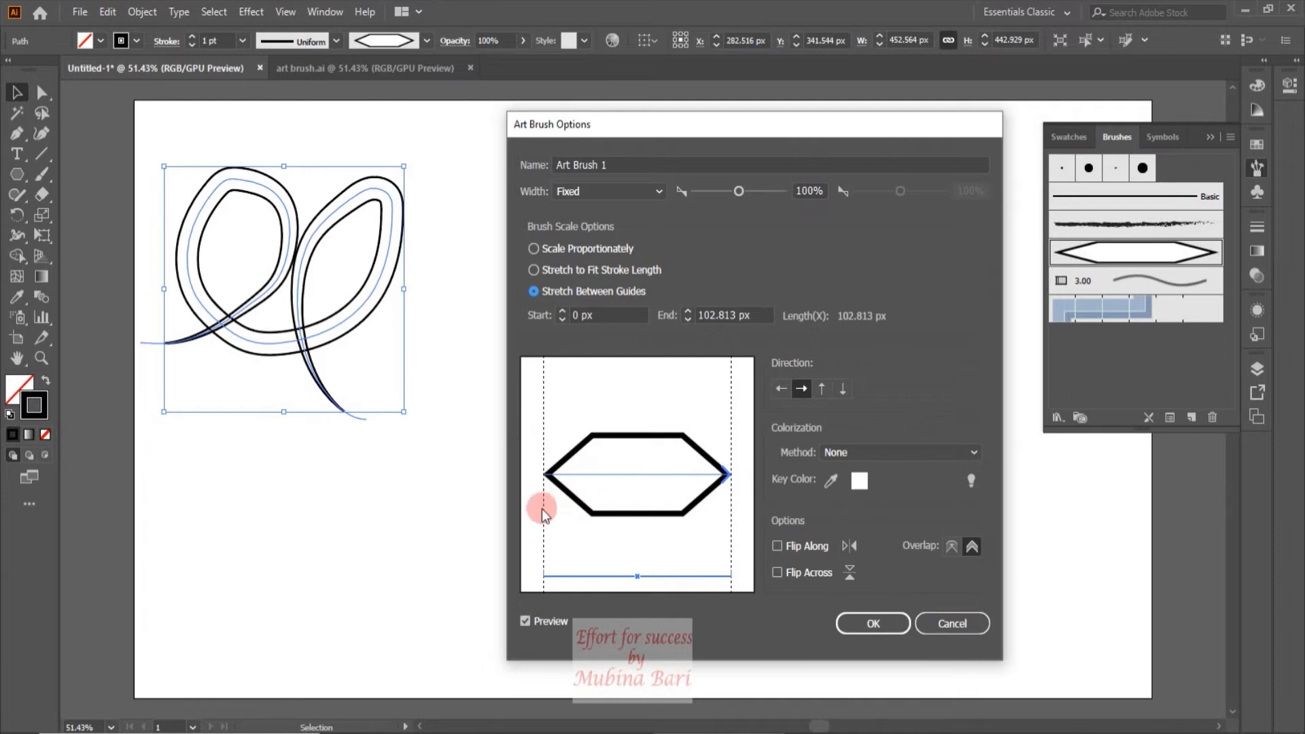
mouse_move(541, 508)
mouse_down()
mouse_move(546, 470)
mouse_move(595, 485)
mouse_up()
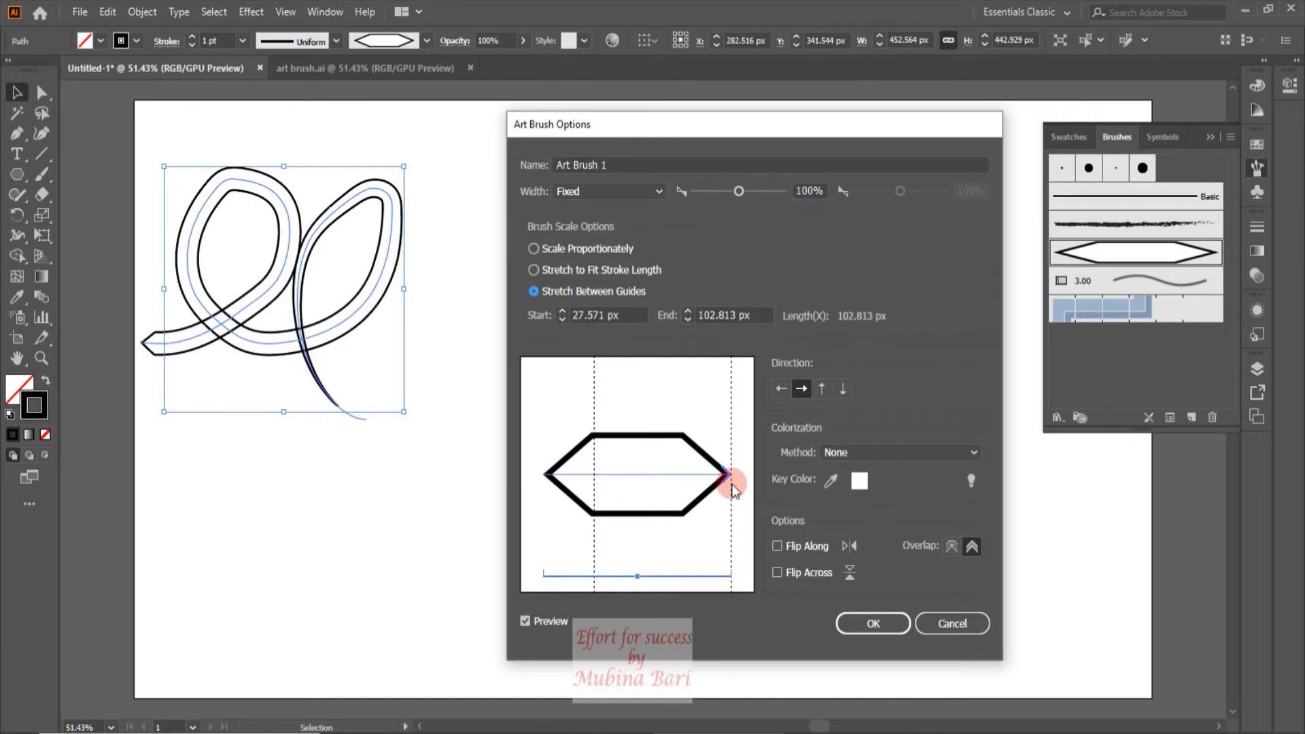
drag(732, 497, 681, 506)
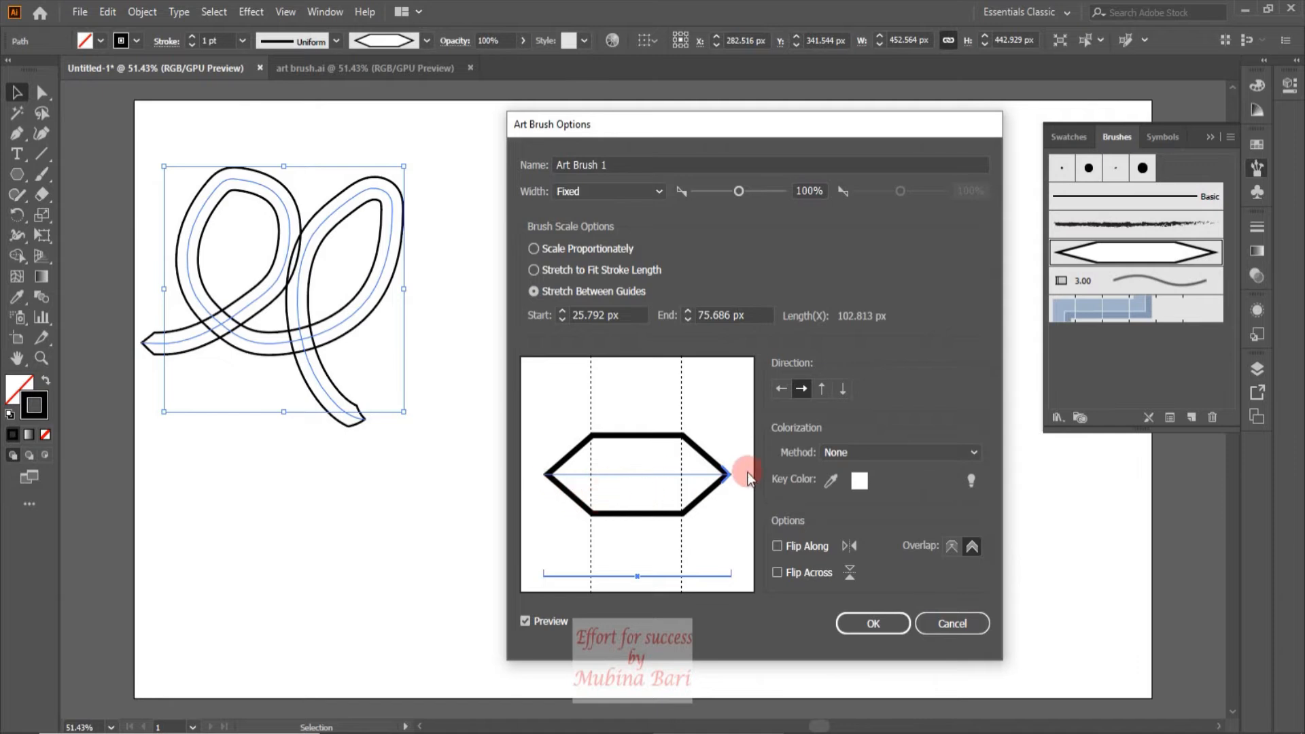
Step: Try the leftward, upward and downward brush directions, testing start guide positions of about 9.8 and 21.8 px in the downward one
click(775, 389)
click(821, 386)
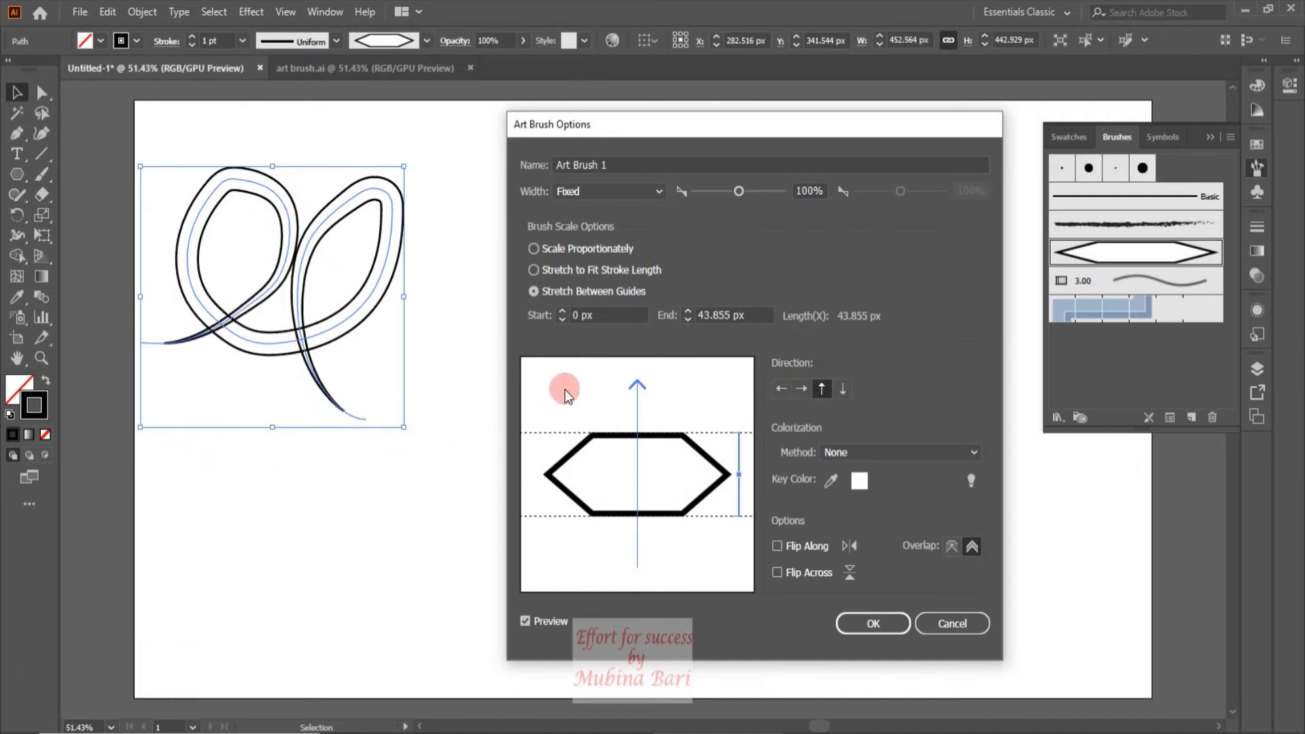
click(842, 391)
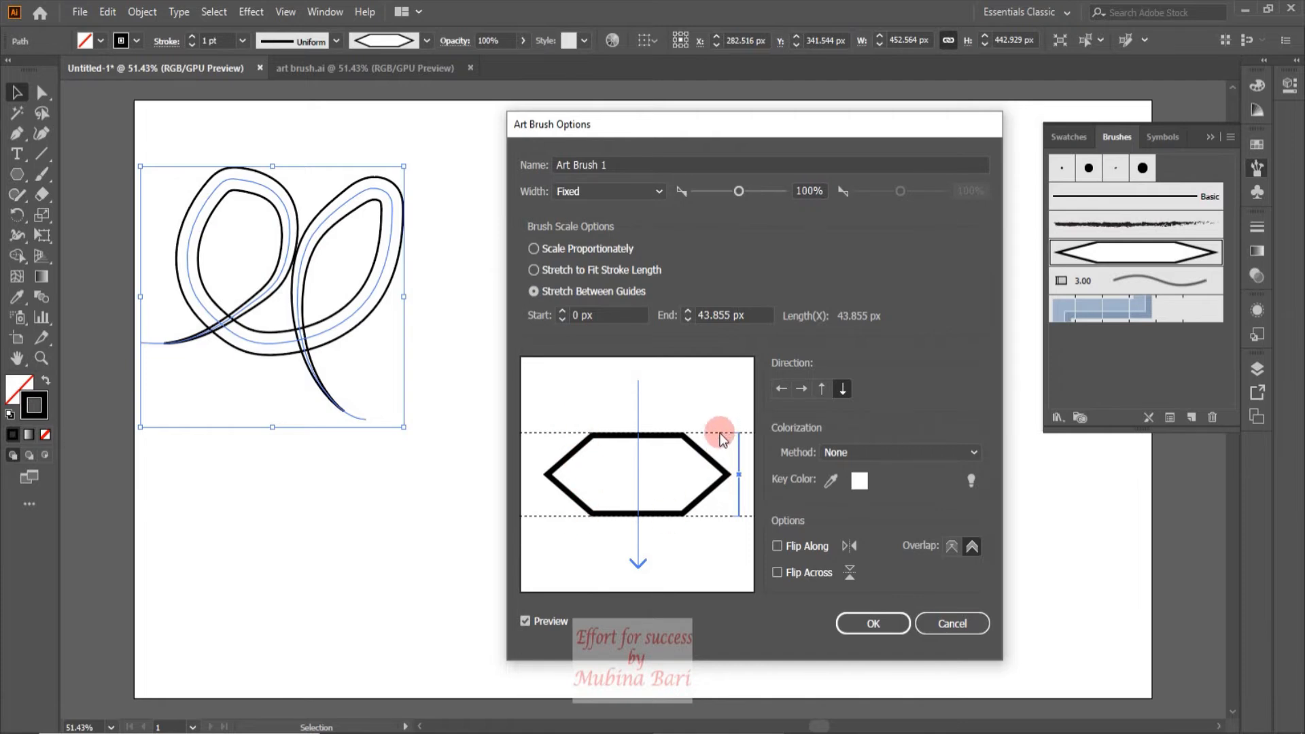
drag(720, 433, 719, 454)
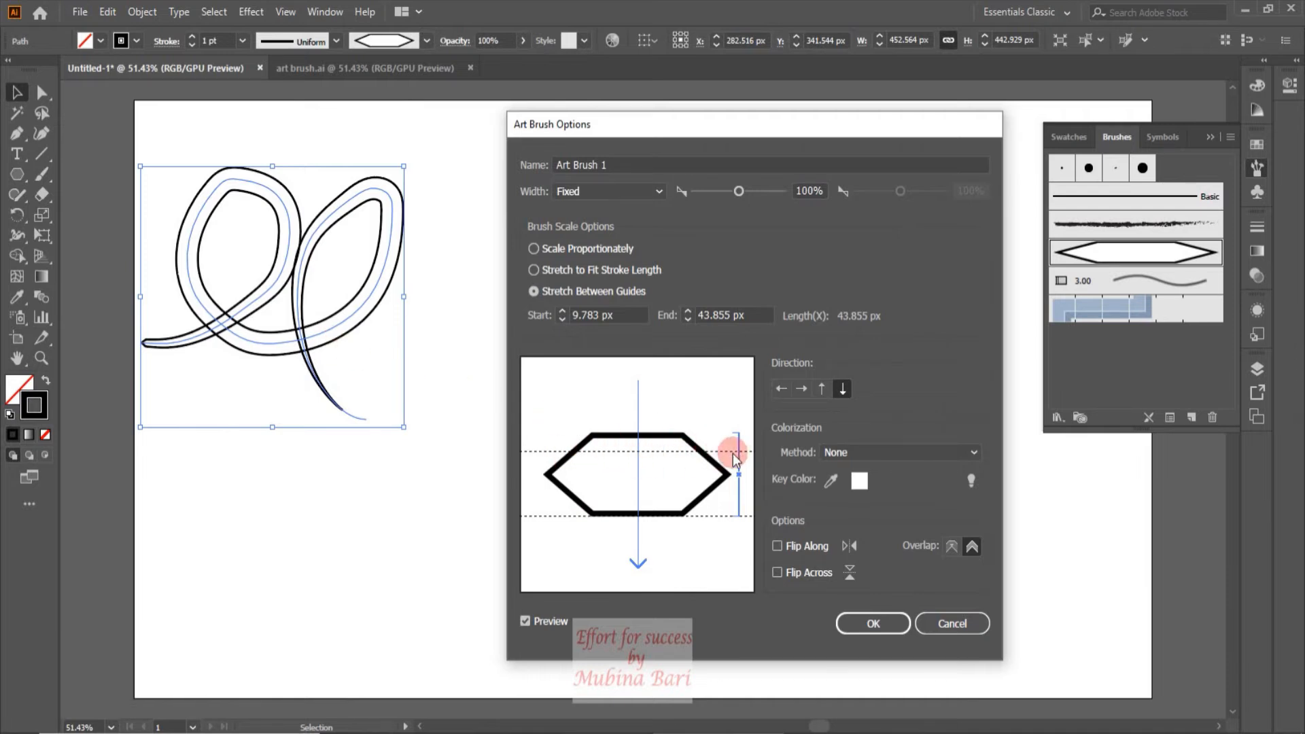
drag(728, 454, 728, 479)
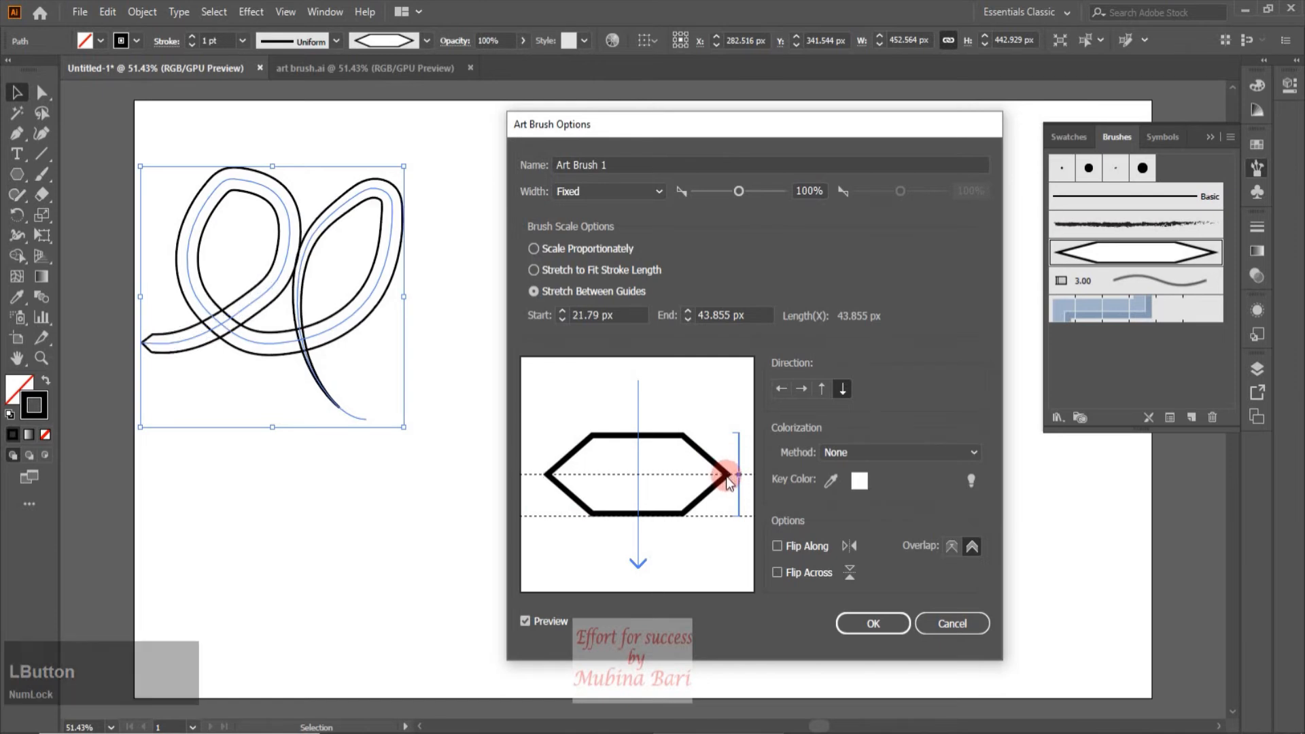
mouse_move(697, 466)
mouse_down()
mouse_move(541, 457)
mouse_move(544, 426)
mouse_up()
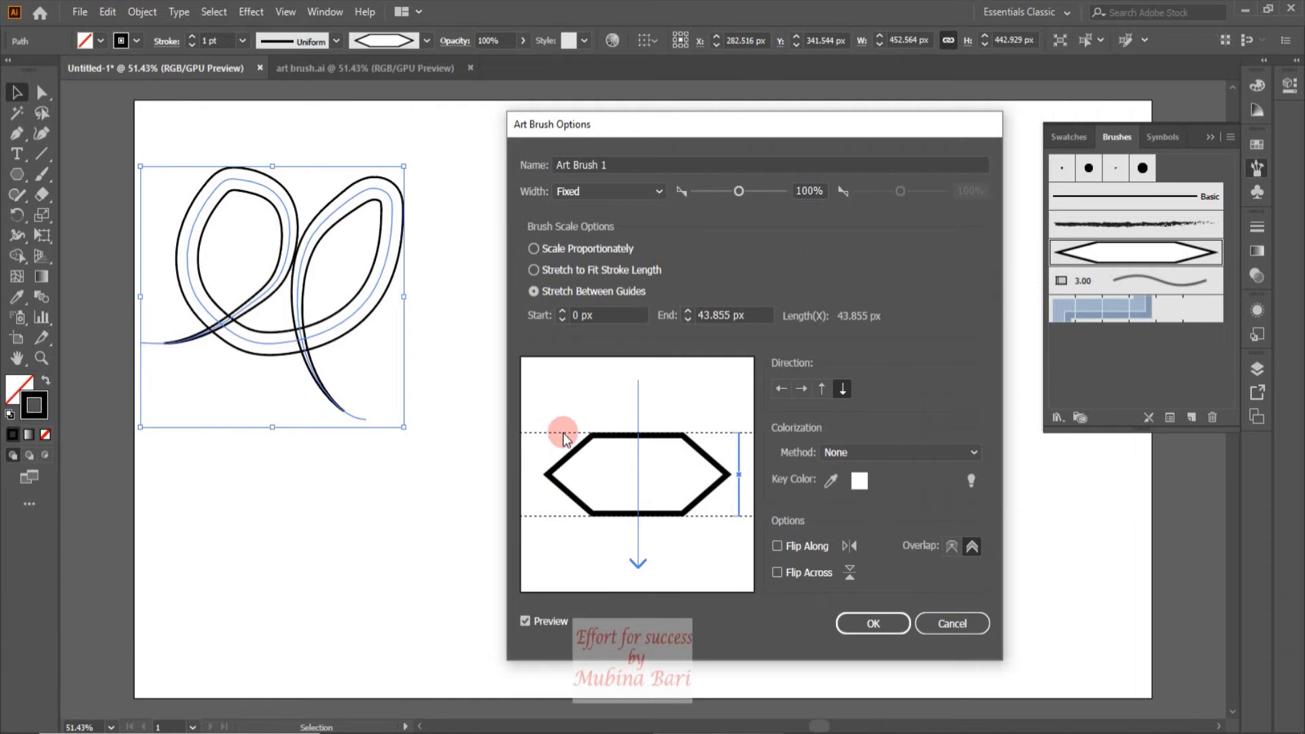
drag(563, 440, 561, 457)
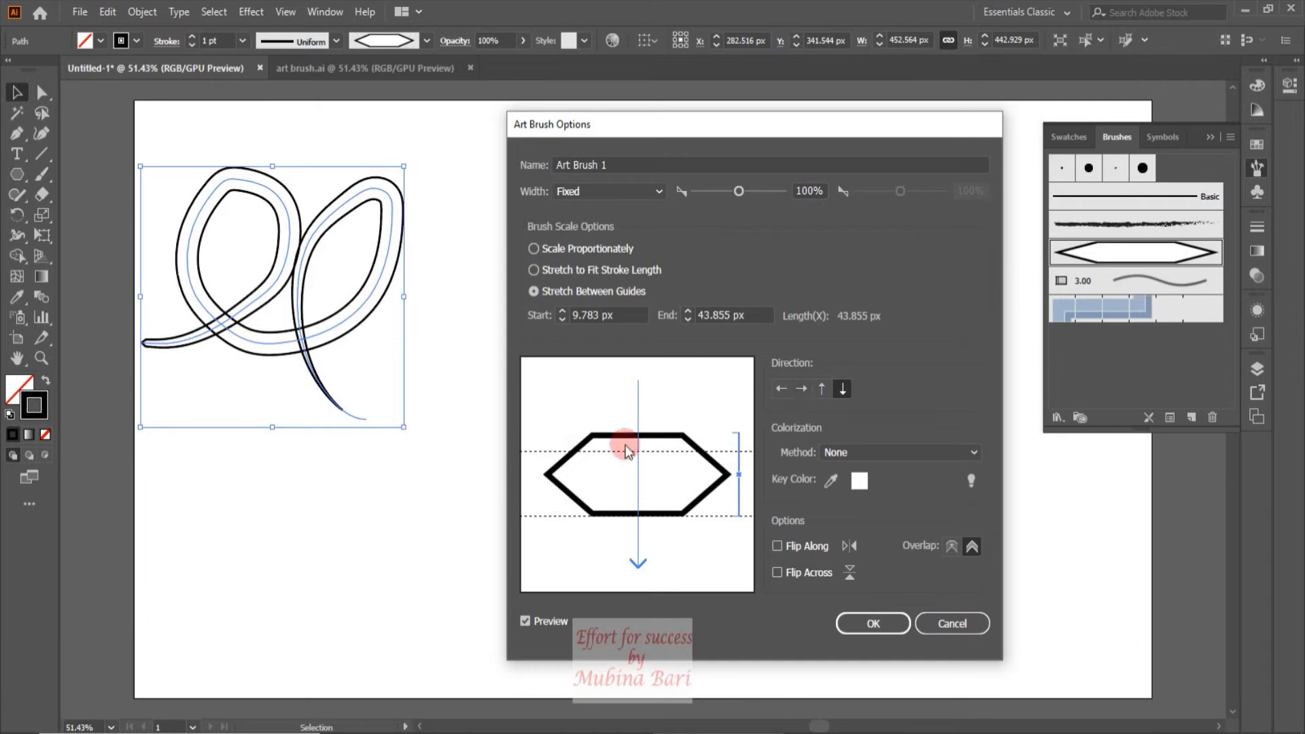
Step: Set the brush direction to left-to-right and place the guides at about 26.7 px and 76.6 px
click(801, 393)
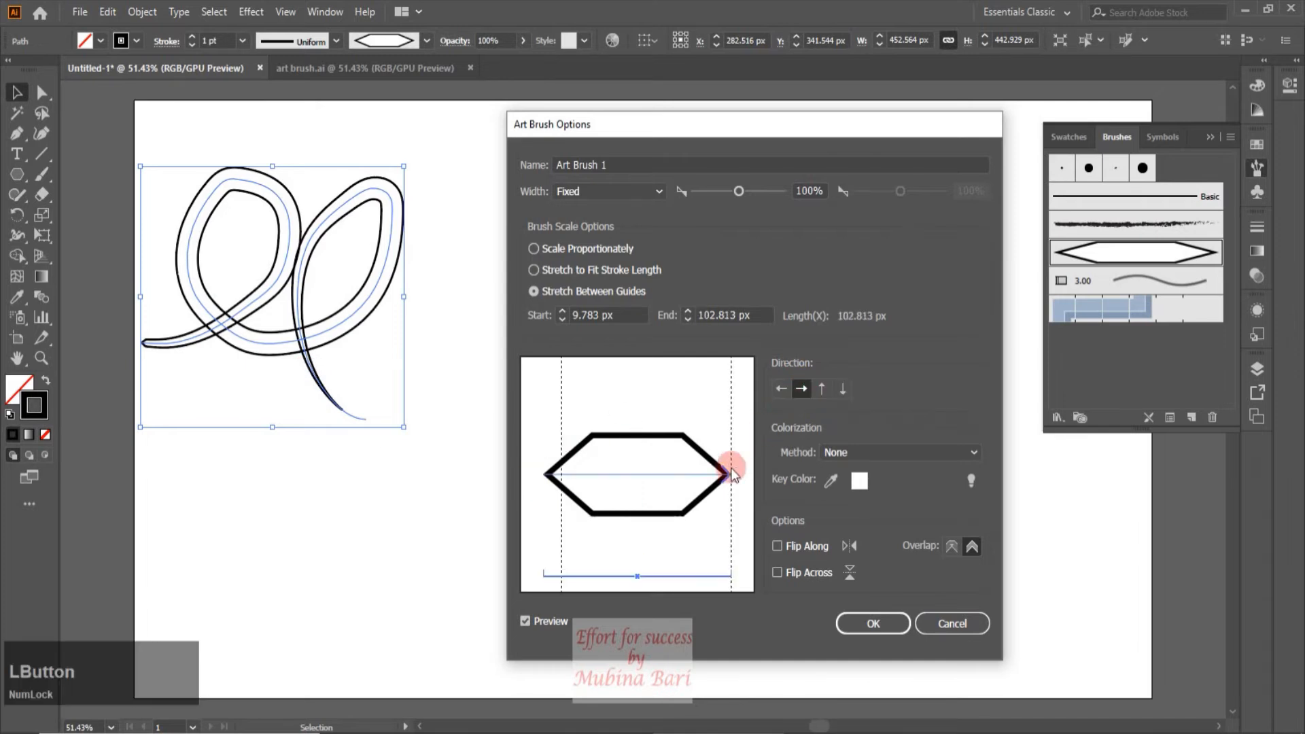
drag(732, 508, 719, 509)
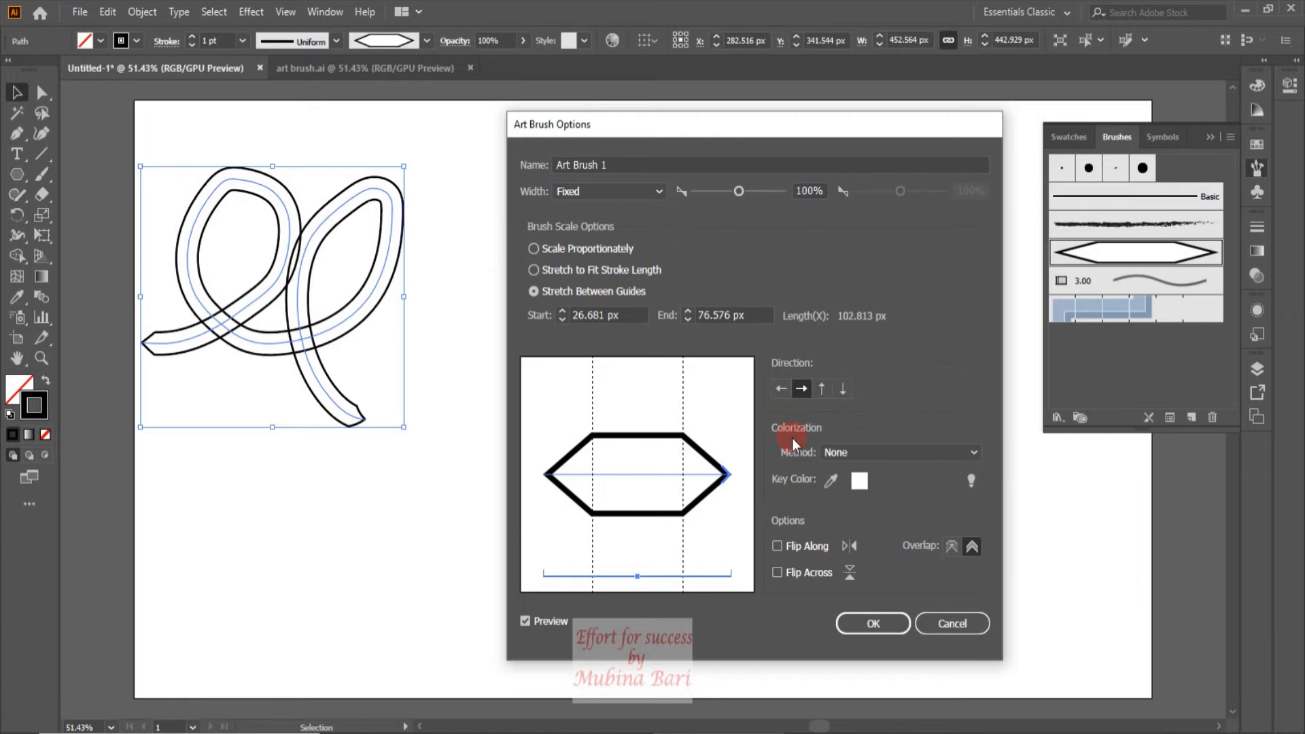
Step: Review the colorization methods, keeping None, and read the colorization tips with their stroke color examples
click(977, 455)
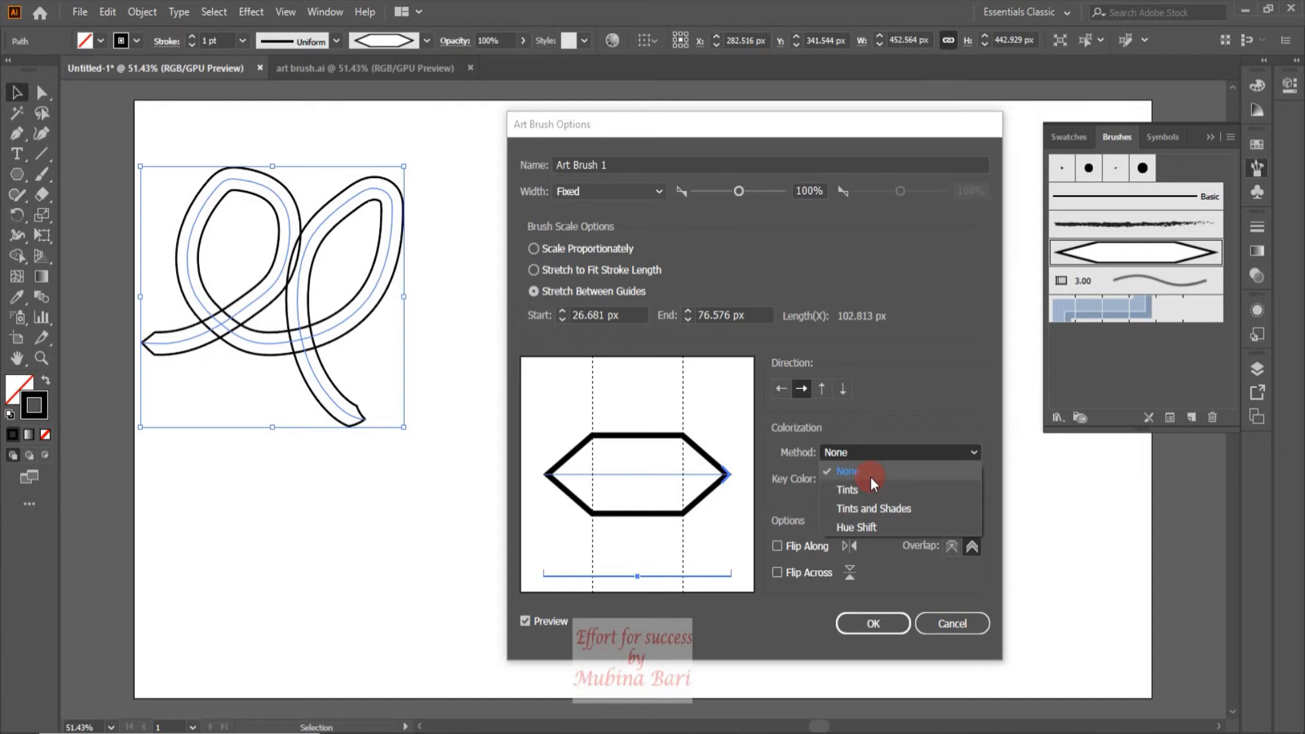
click(871, 475)
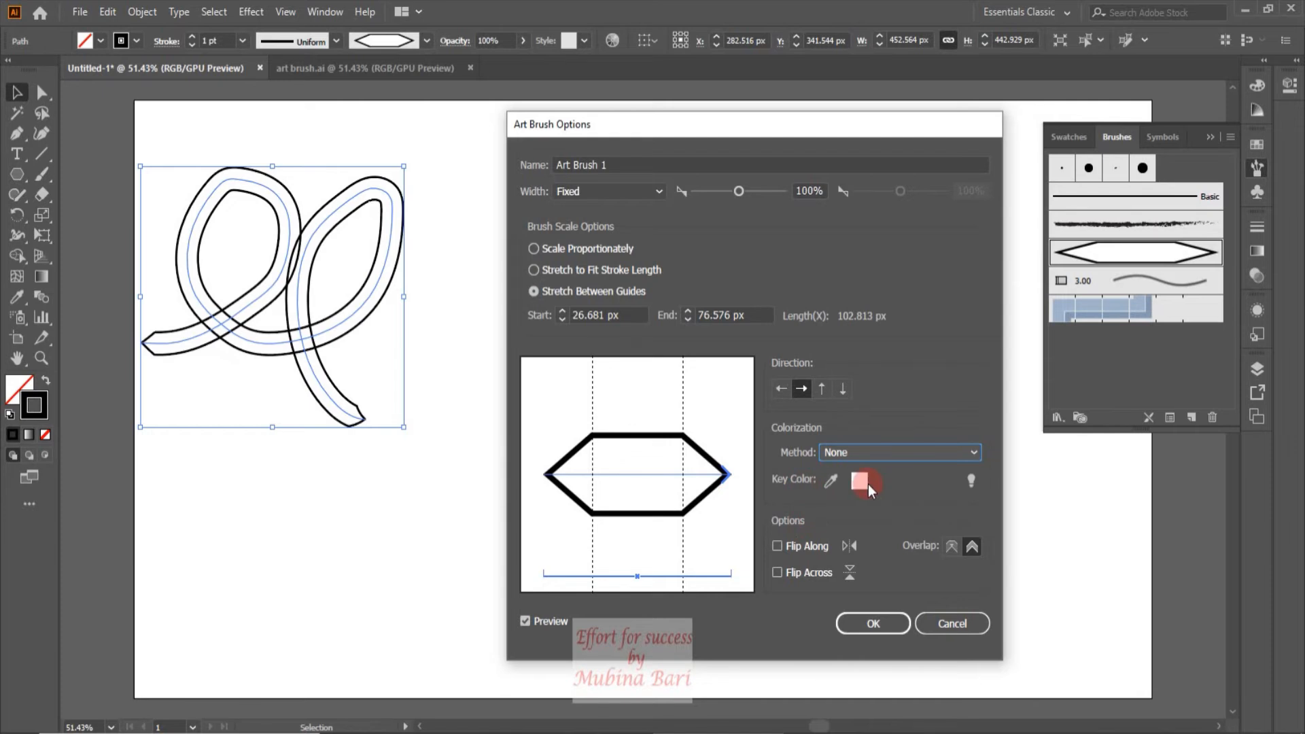
click(715, 483)
click(968, 479)
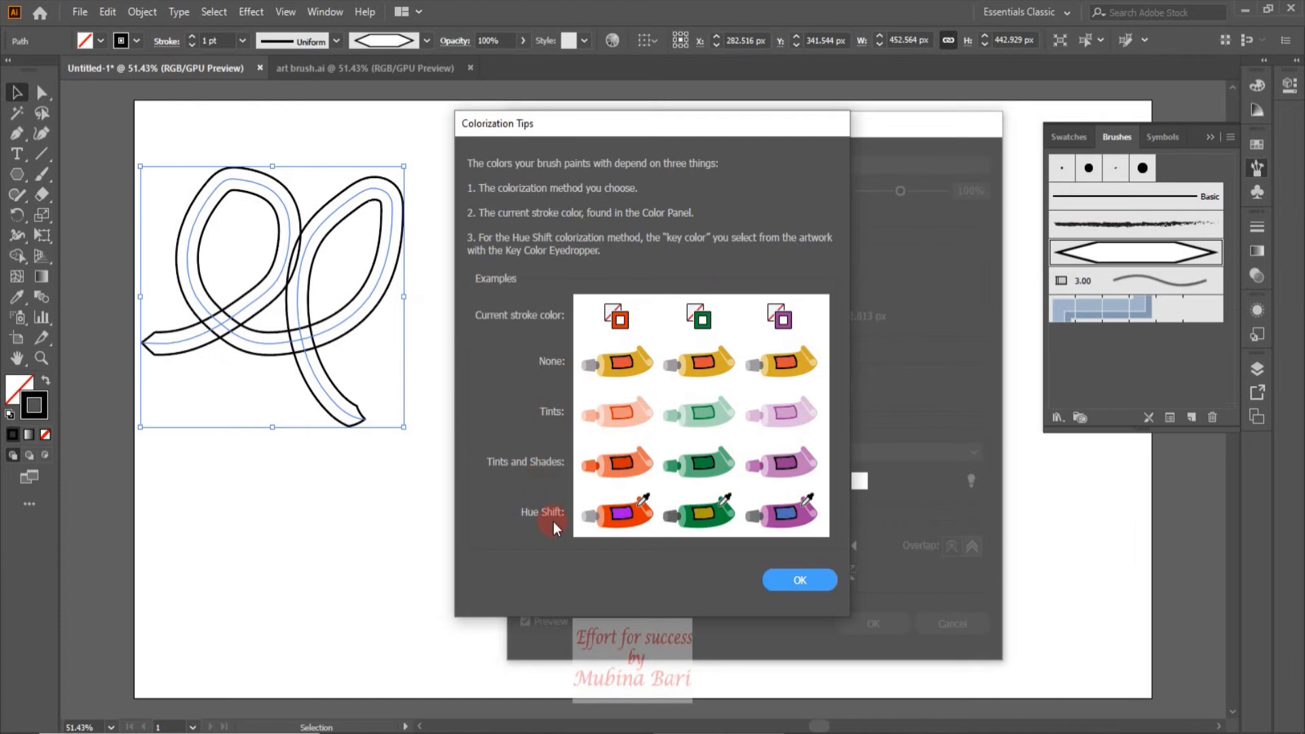
click(795, 579)
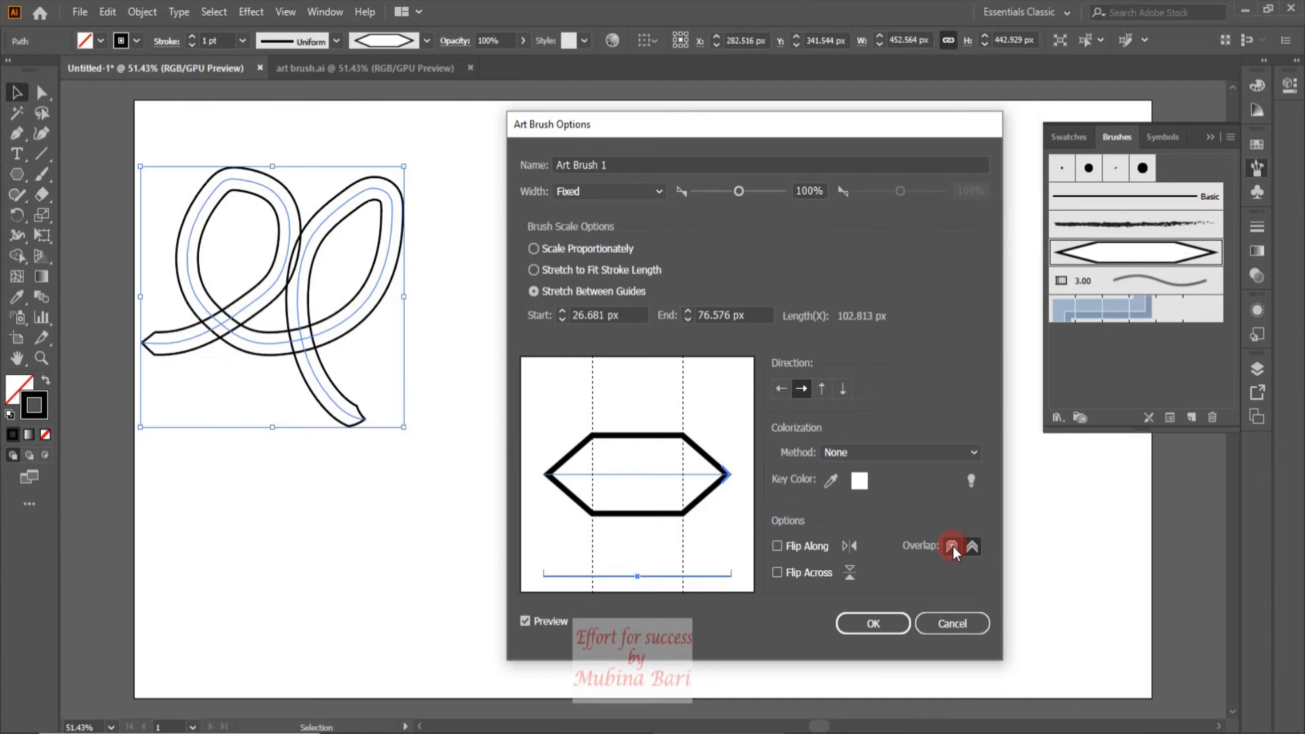
Step: Apply the art brush changes to the existing stroke and delete that stroke from the artboard
click(891, 631)
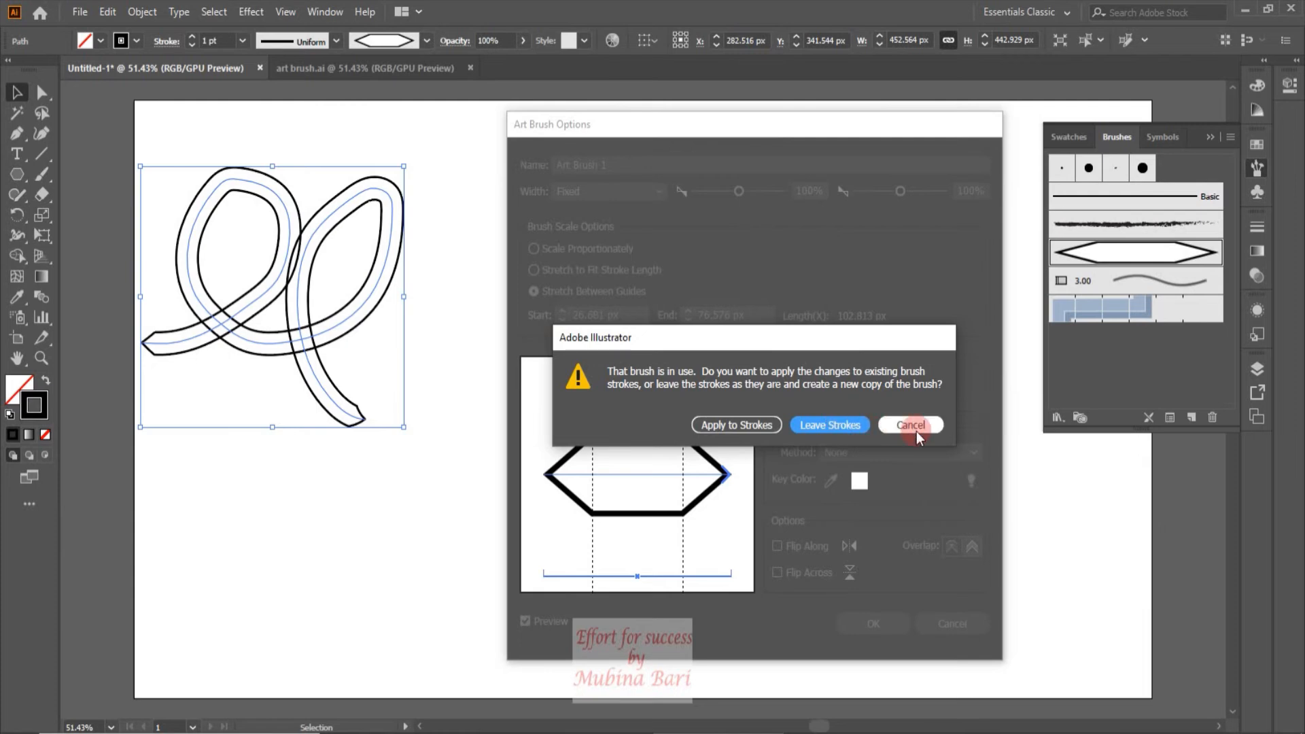
click(769, 425)
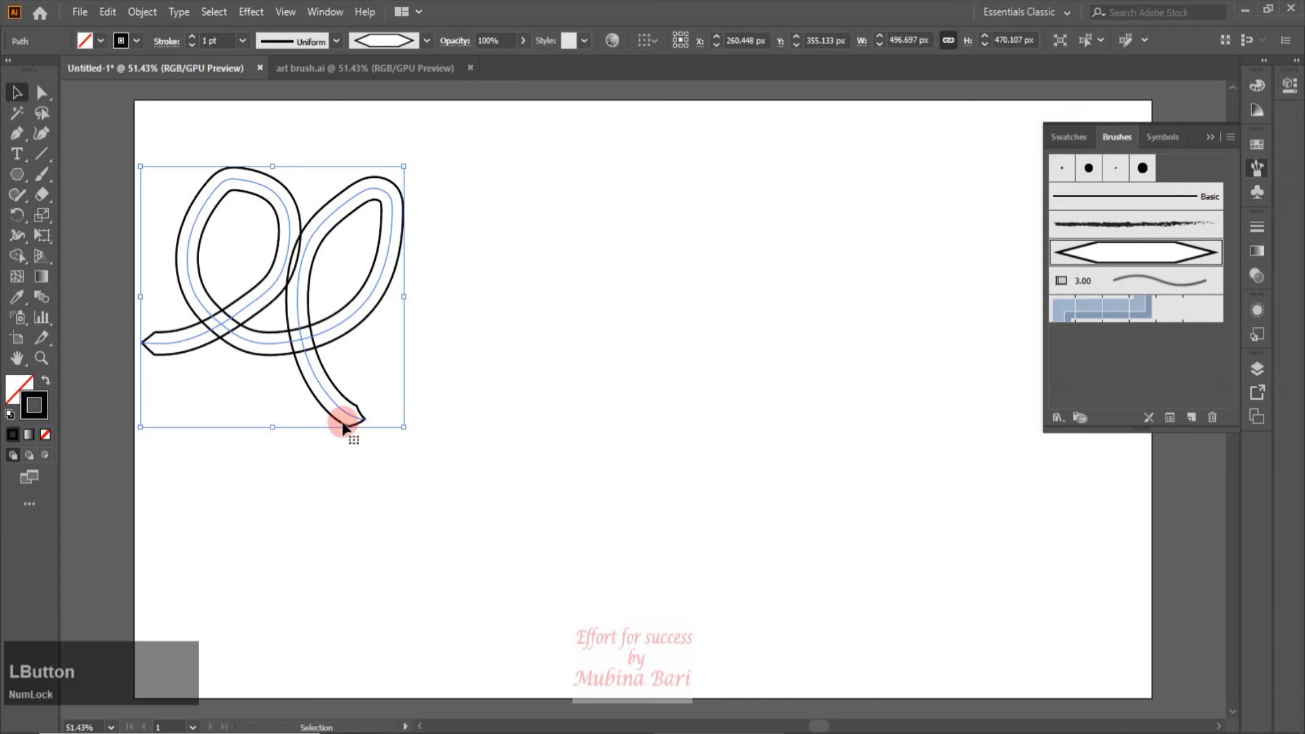
key(Delete)
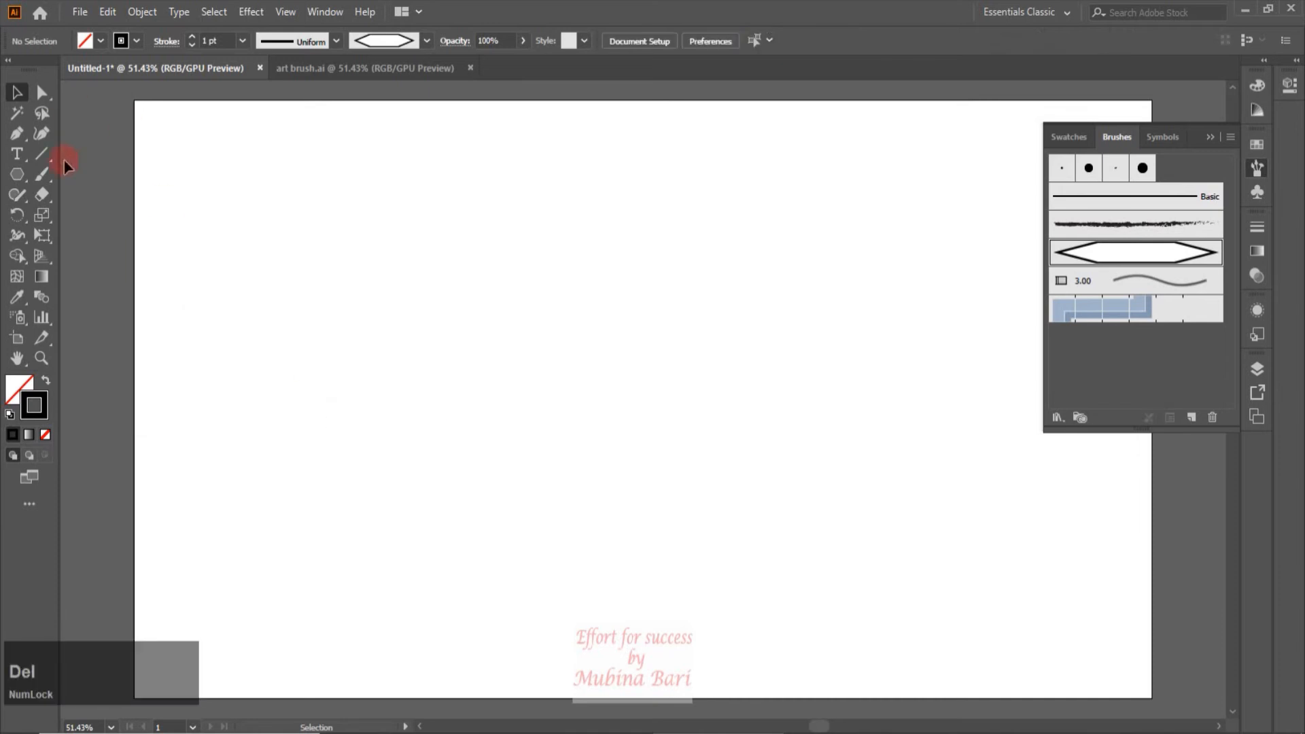
Step: Draw a rectangle about 348 × 242 px near the artboard's upper-left corner and apply the hexagon art brush to it
click(27, 180)
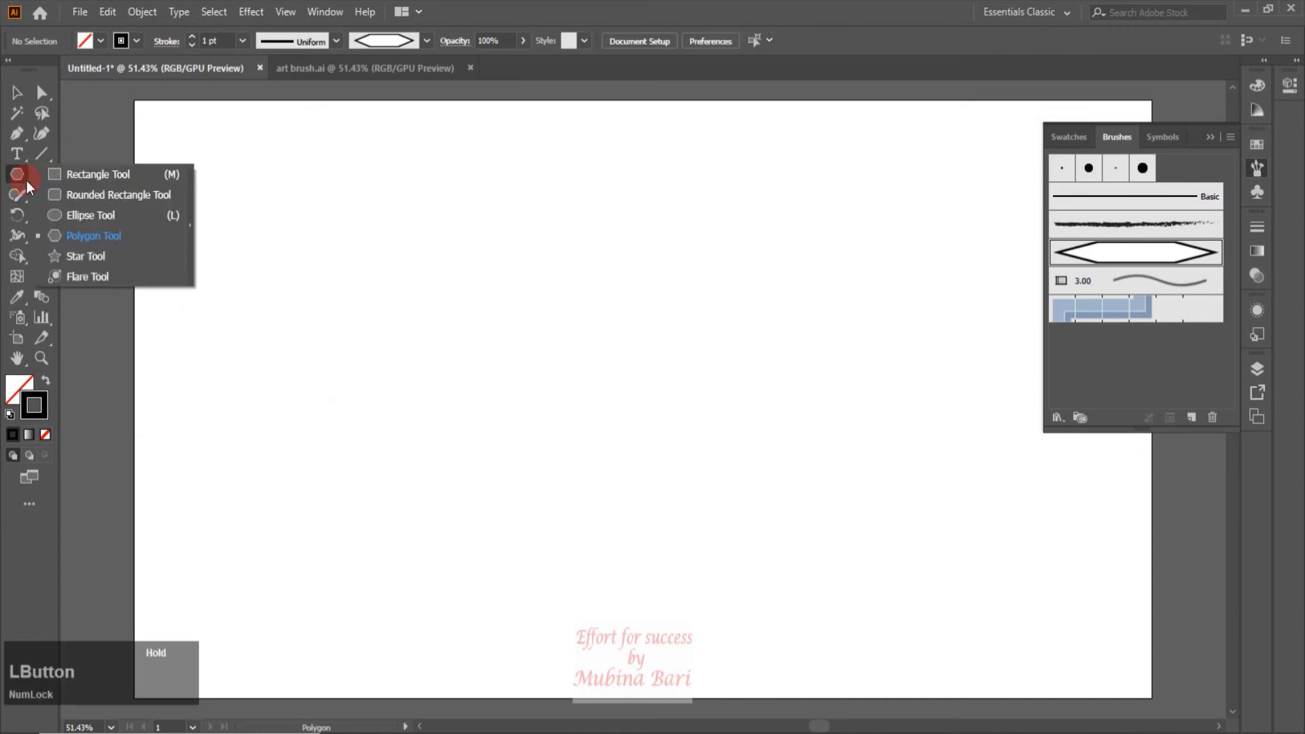
click(80, 175)
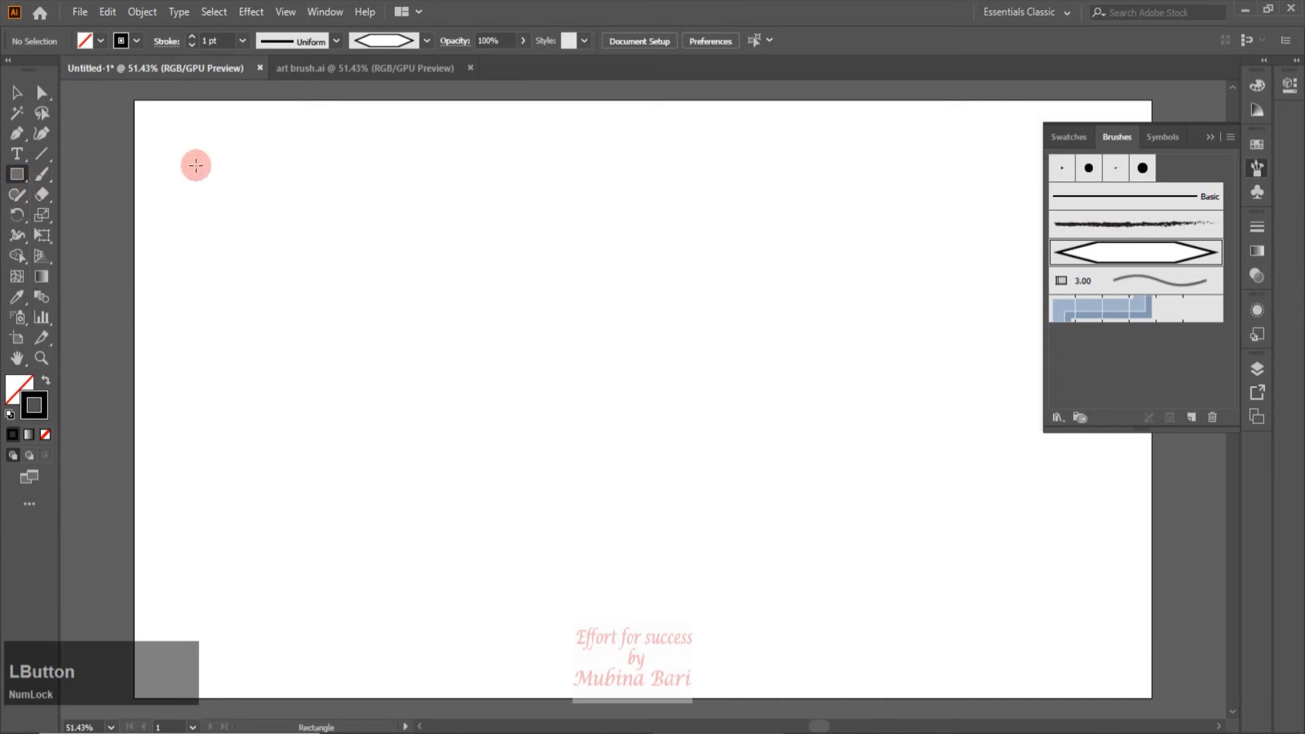
drag(183, 154, 368, 288)
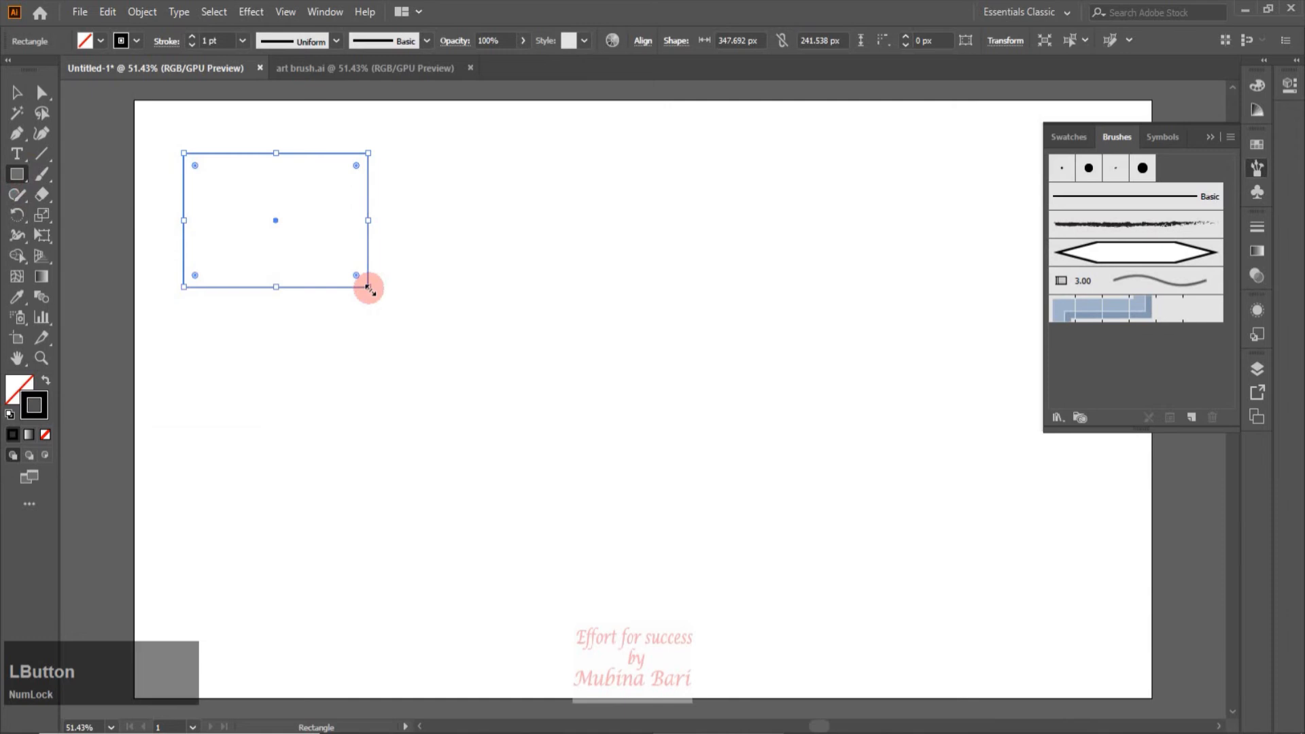
click(1108, 264)
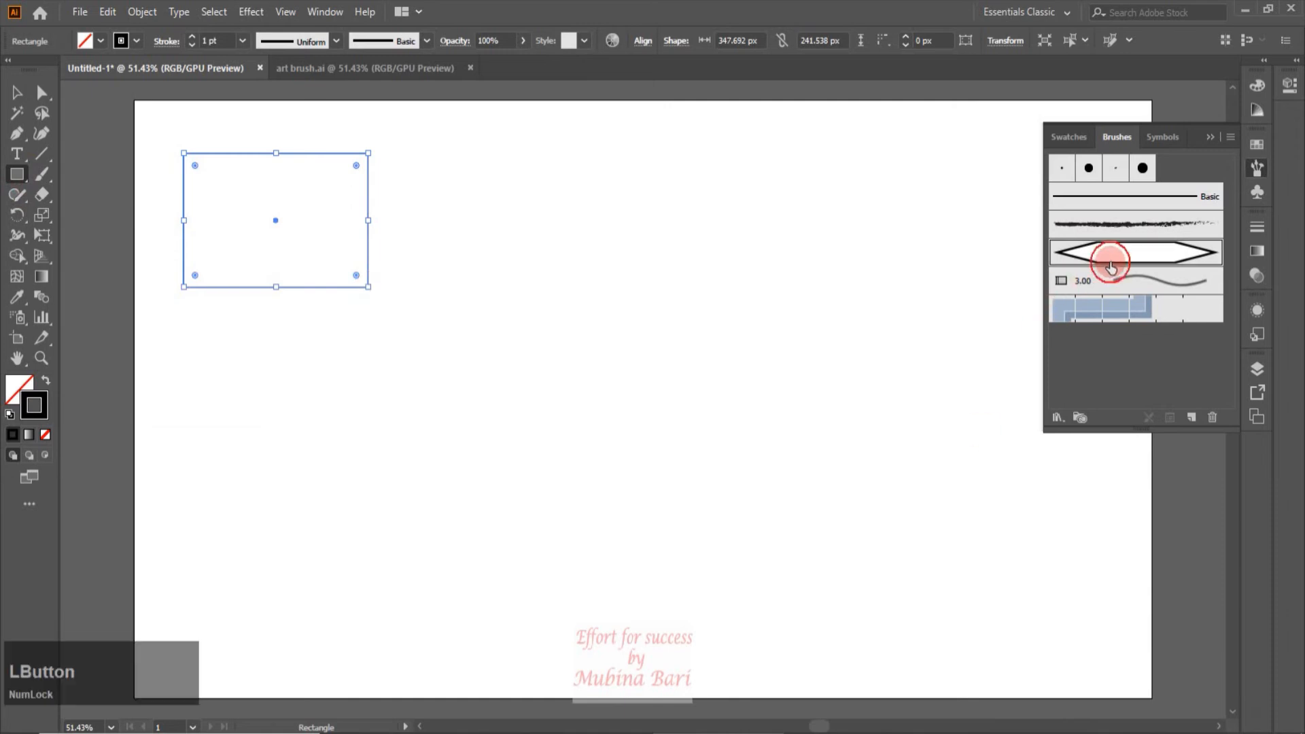
click(17, 93)
click(249, 347)
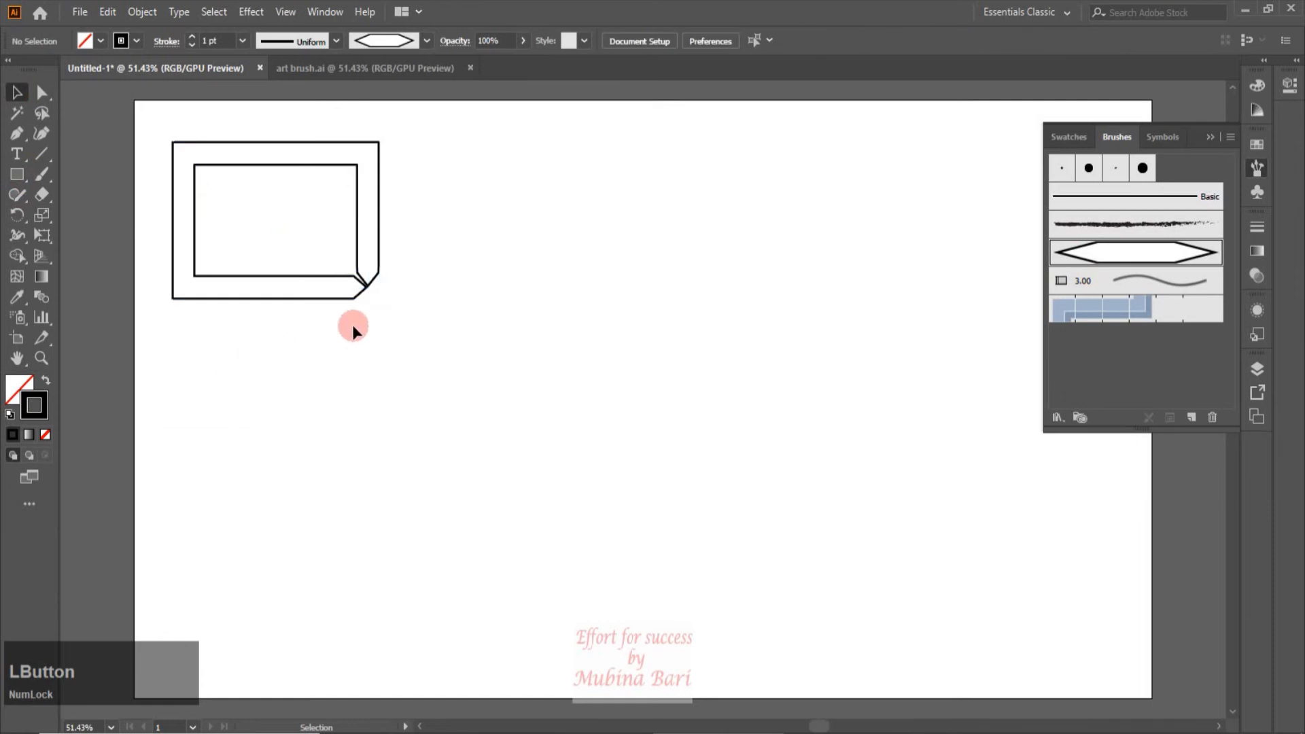
Step: Try both corner overlap options of the hexagon brush on the rectangle, discard the changes and delete the rectangle
click(367, 292)
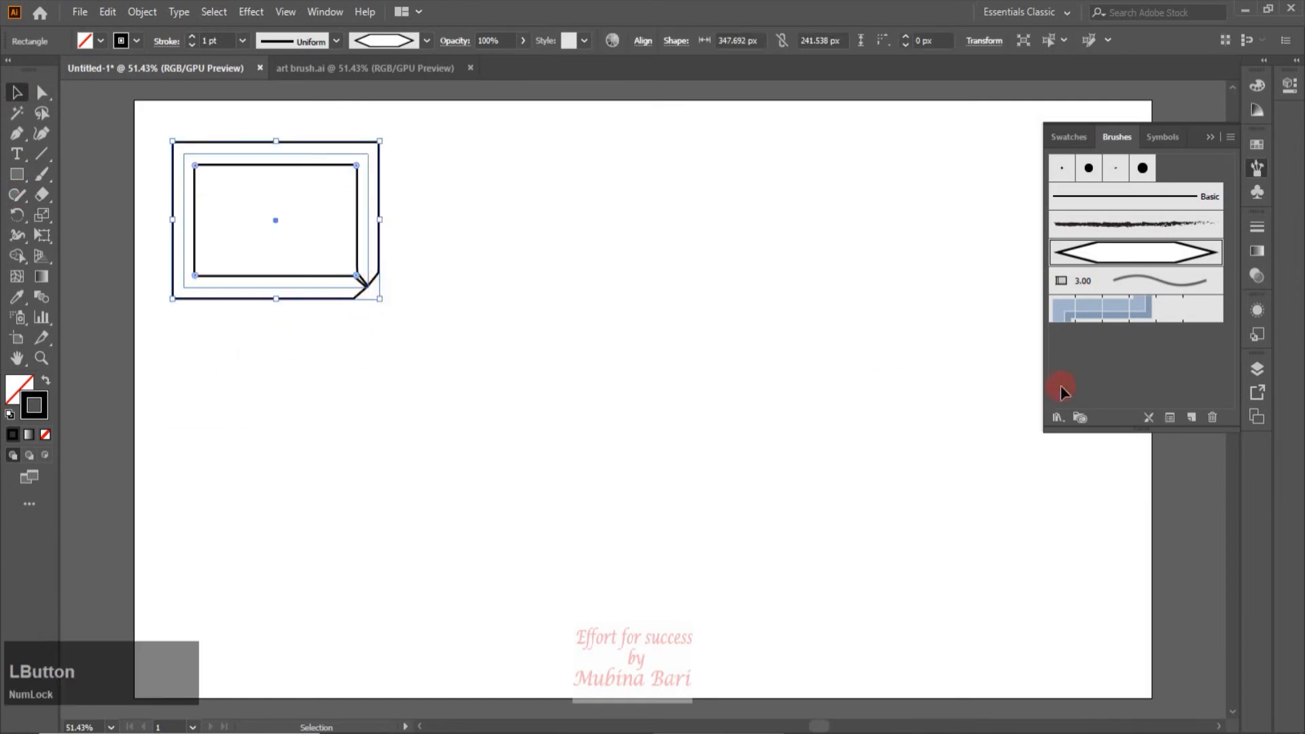
double_click(1144, 254)
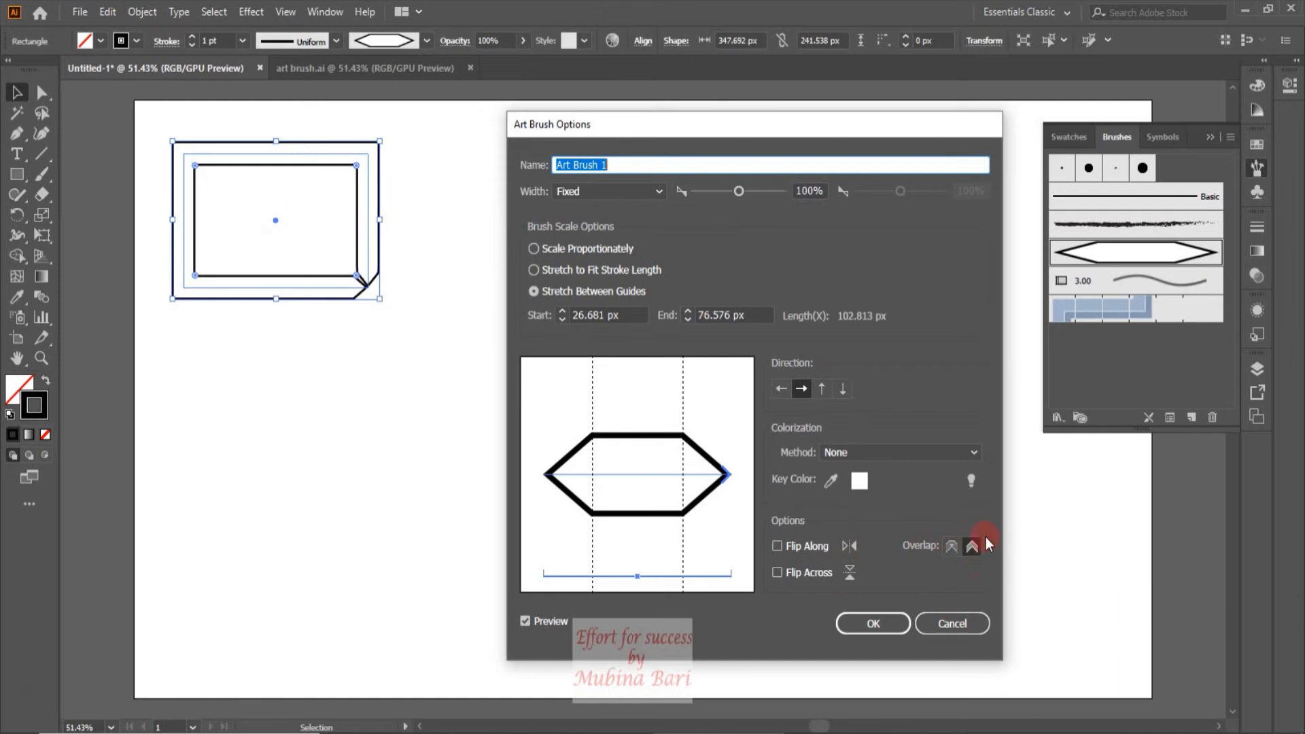
click(952, 547)
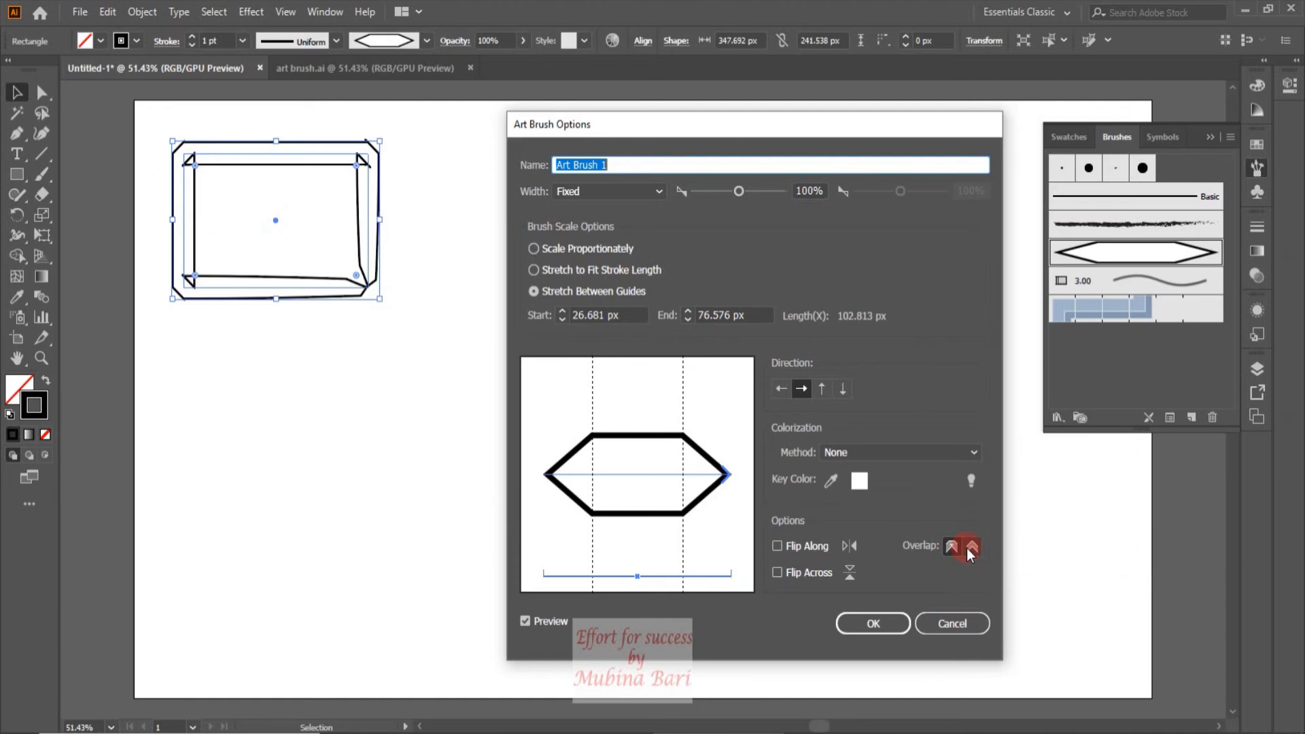
click(967, 548)
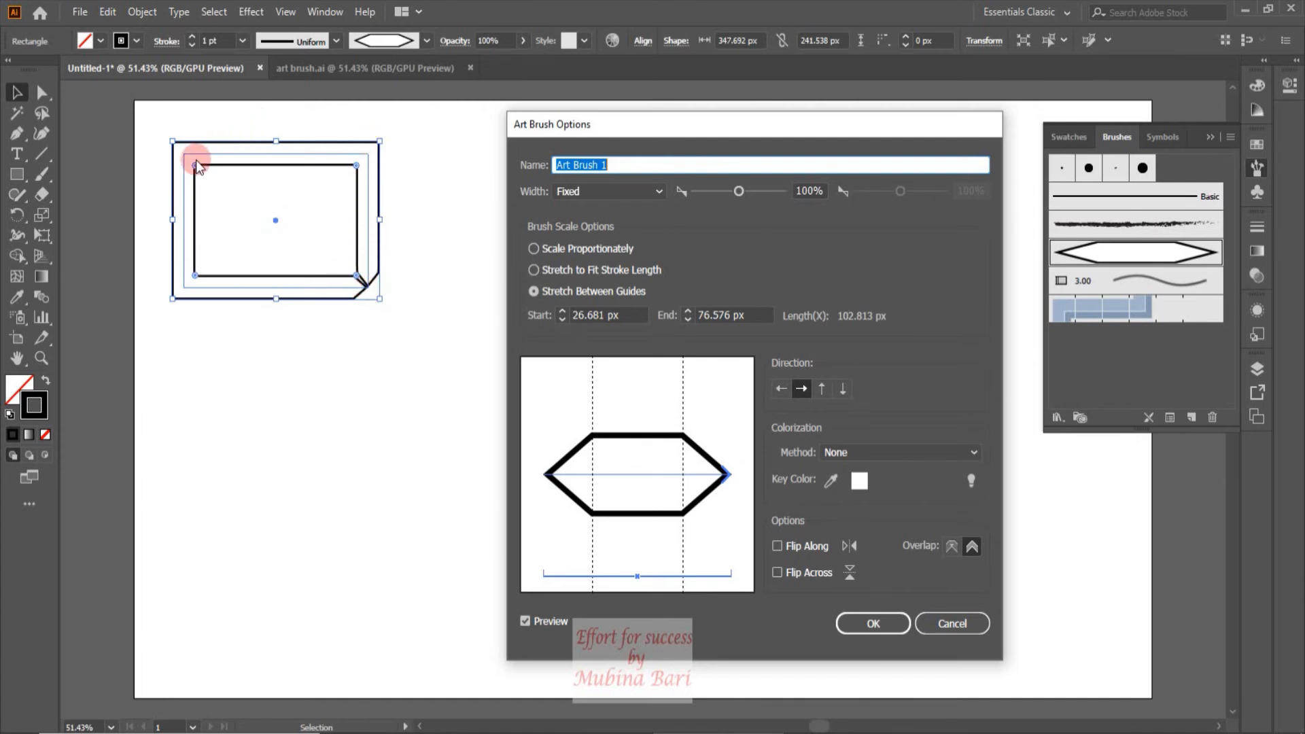
click(952, 546)
click(954, 625)
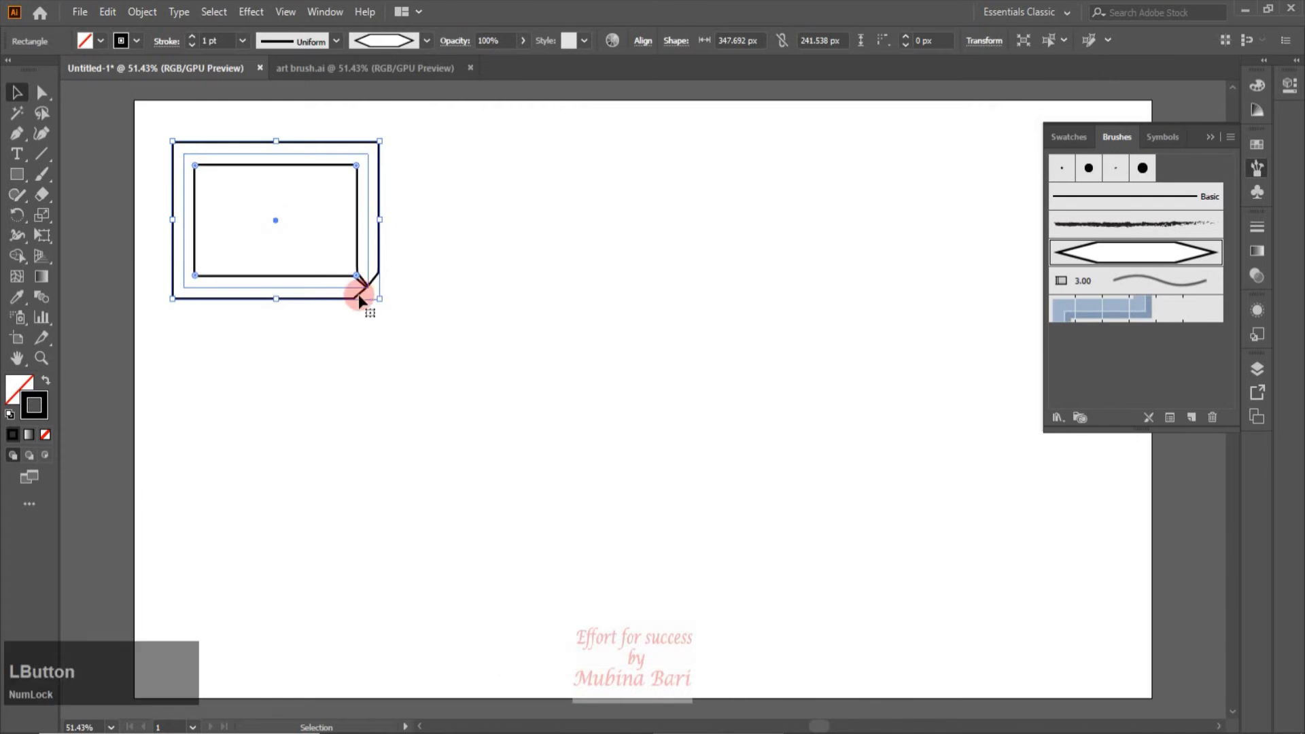
key(Delete)
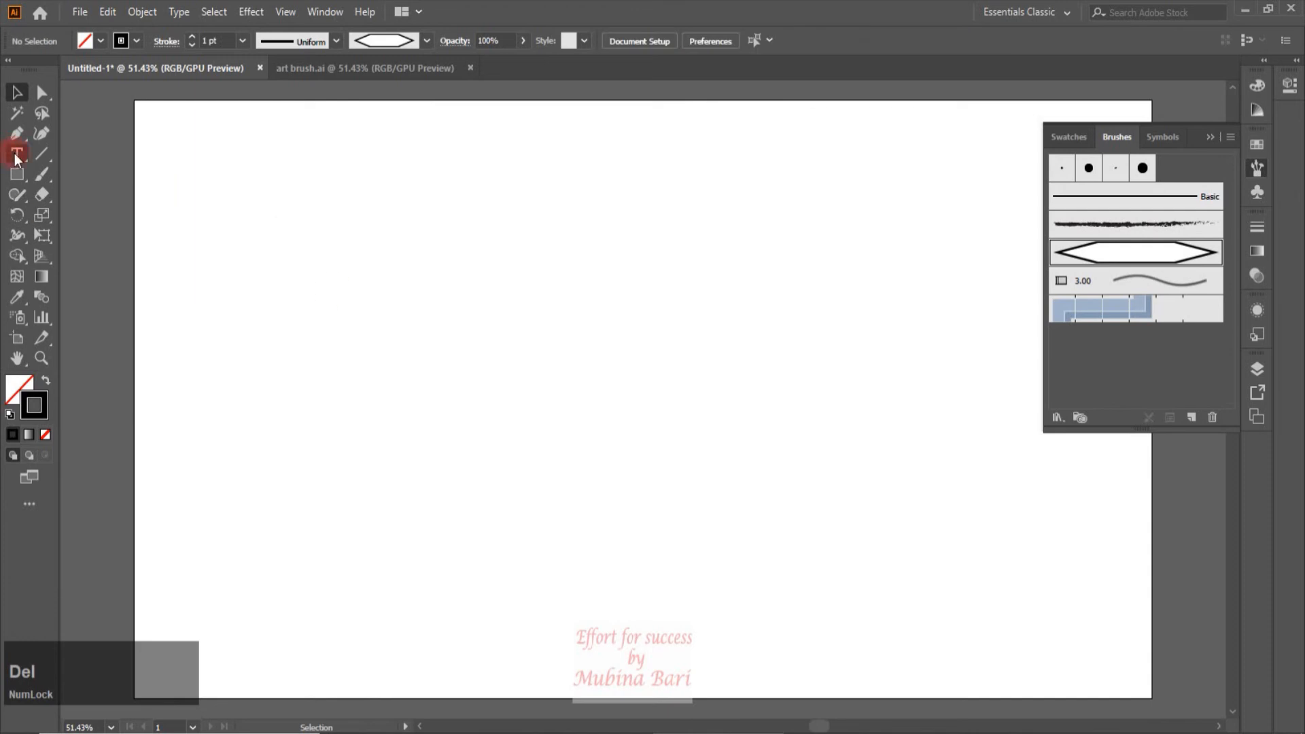
Step: Draw a wide ellipse about 418 × 151 px in the upper-left part of the artboard
click(177, 204)
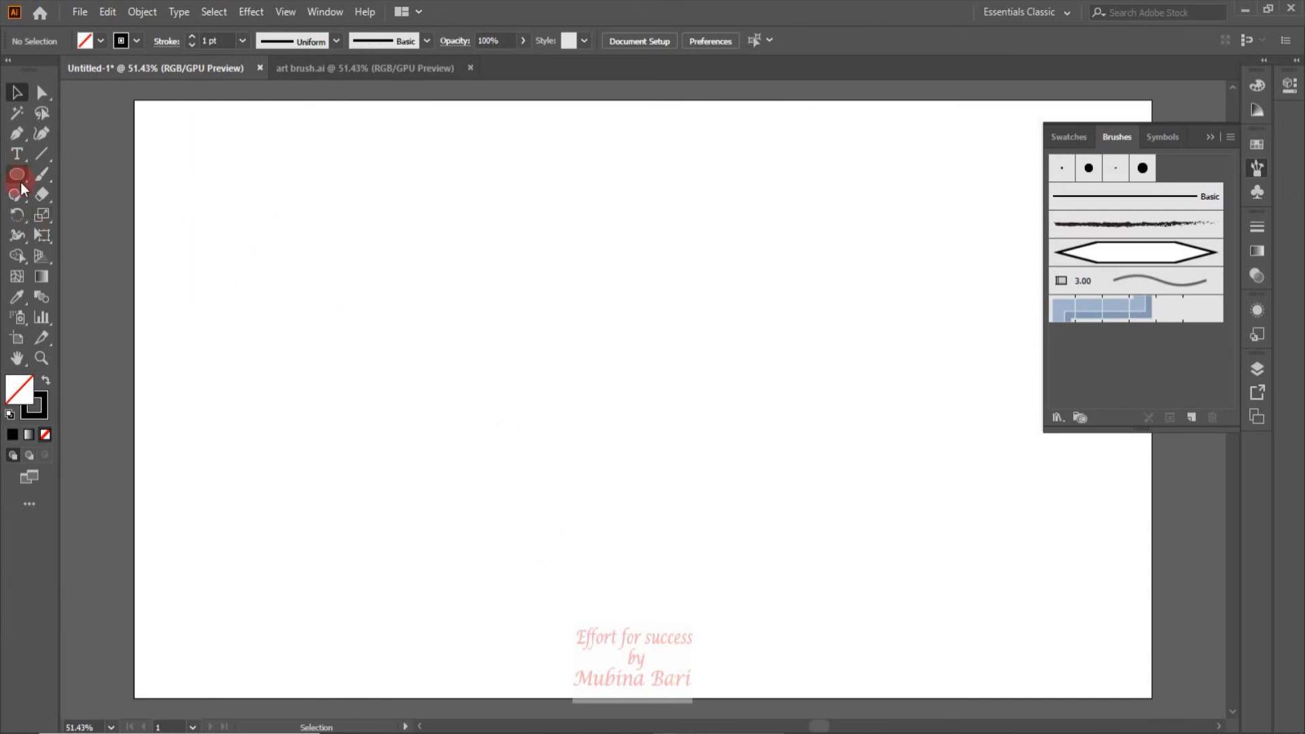
drag(23, 183, 102, 216)
drag(241, 226, 463, 310)
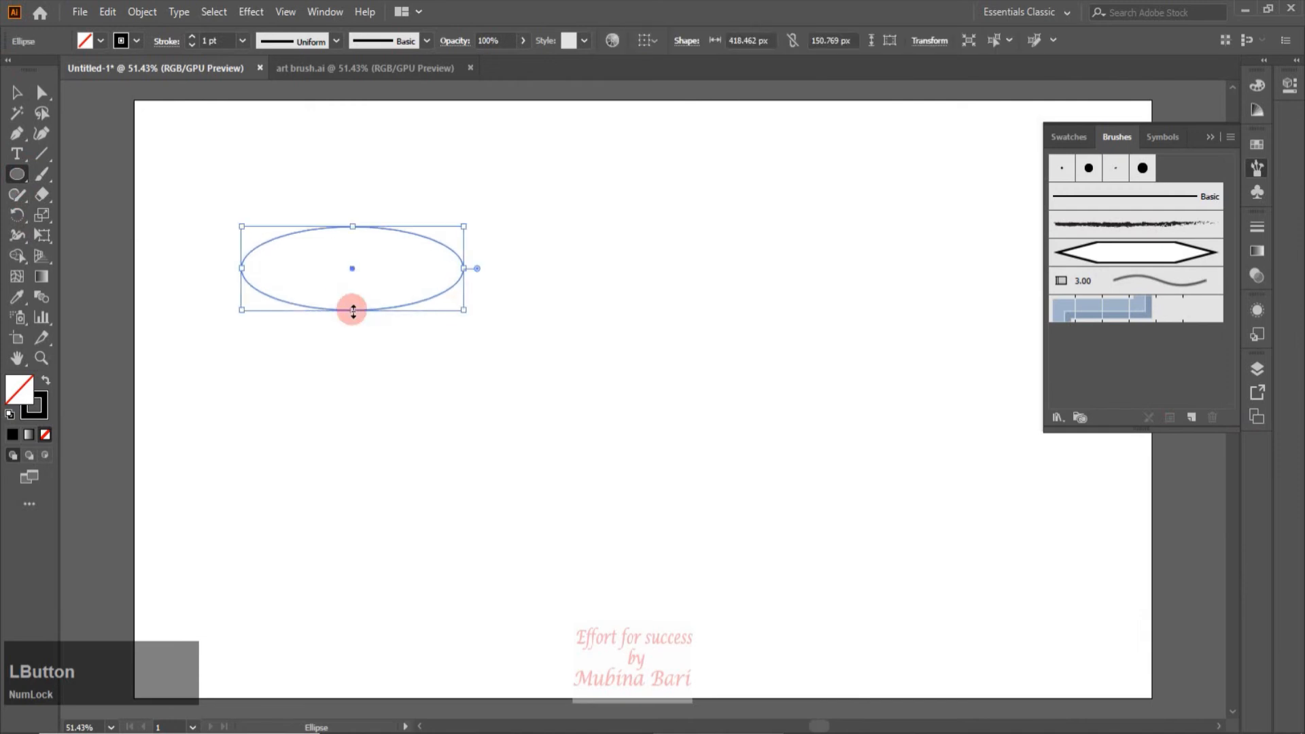
Step: Convert the ellipse's lowest anchor point to a corner and pull it down to about X 389, Y 569 px, forming a pointed cone
click(41, 91)
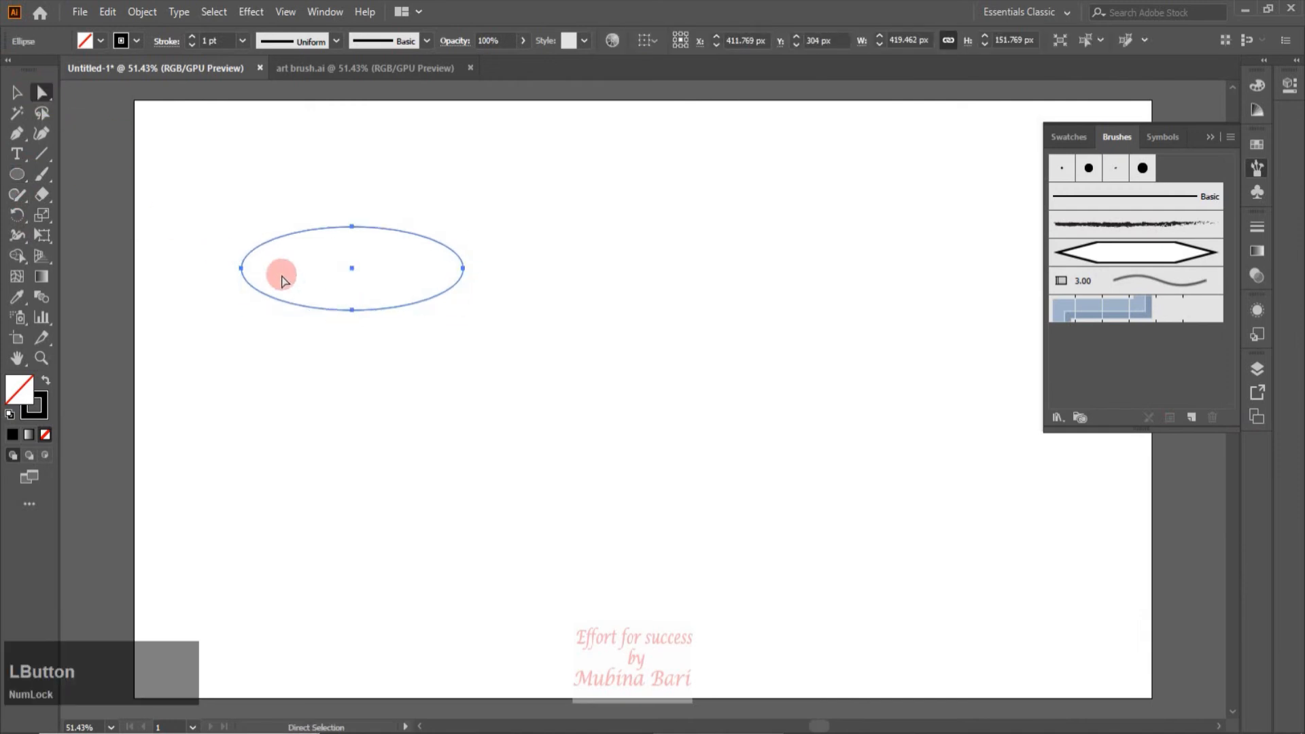
click(352, 311)
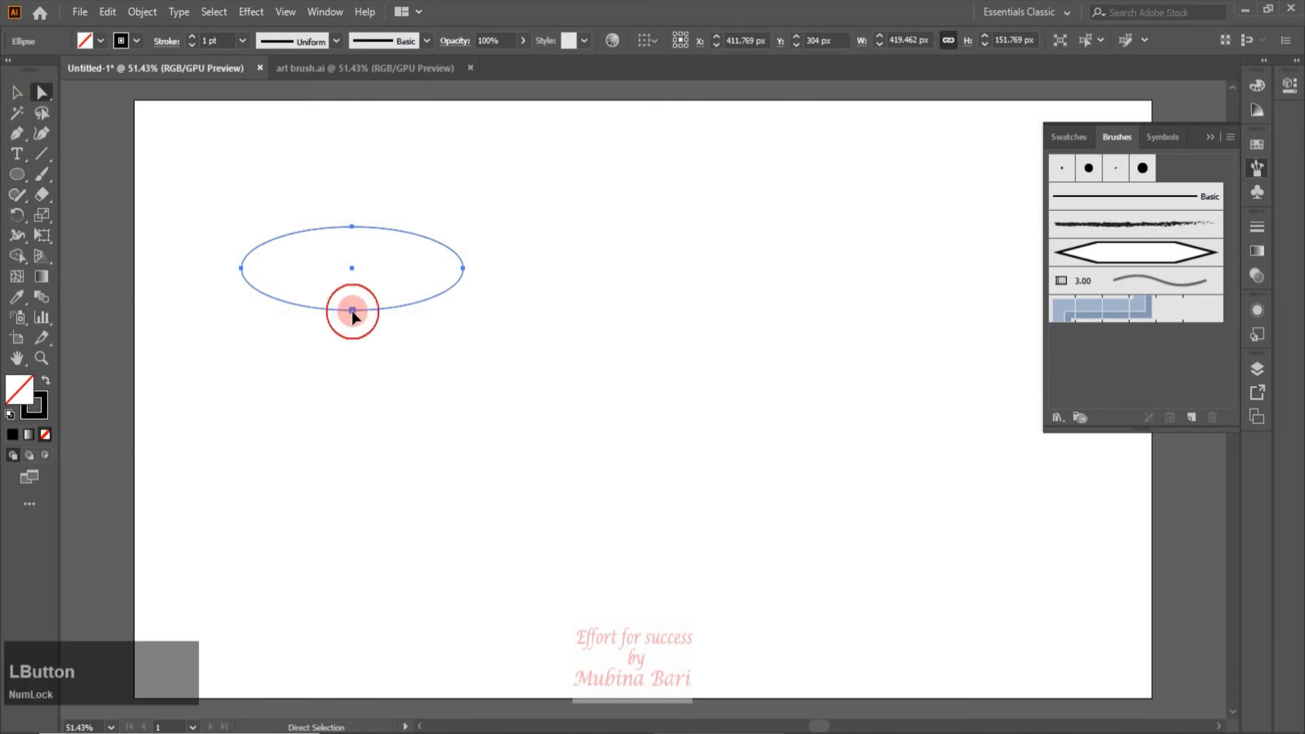
click(123, 40)
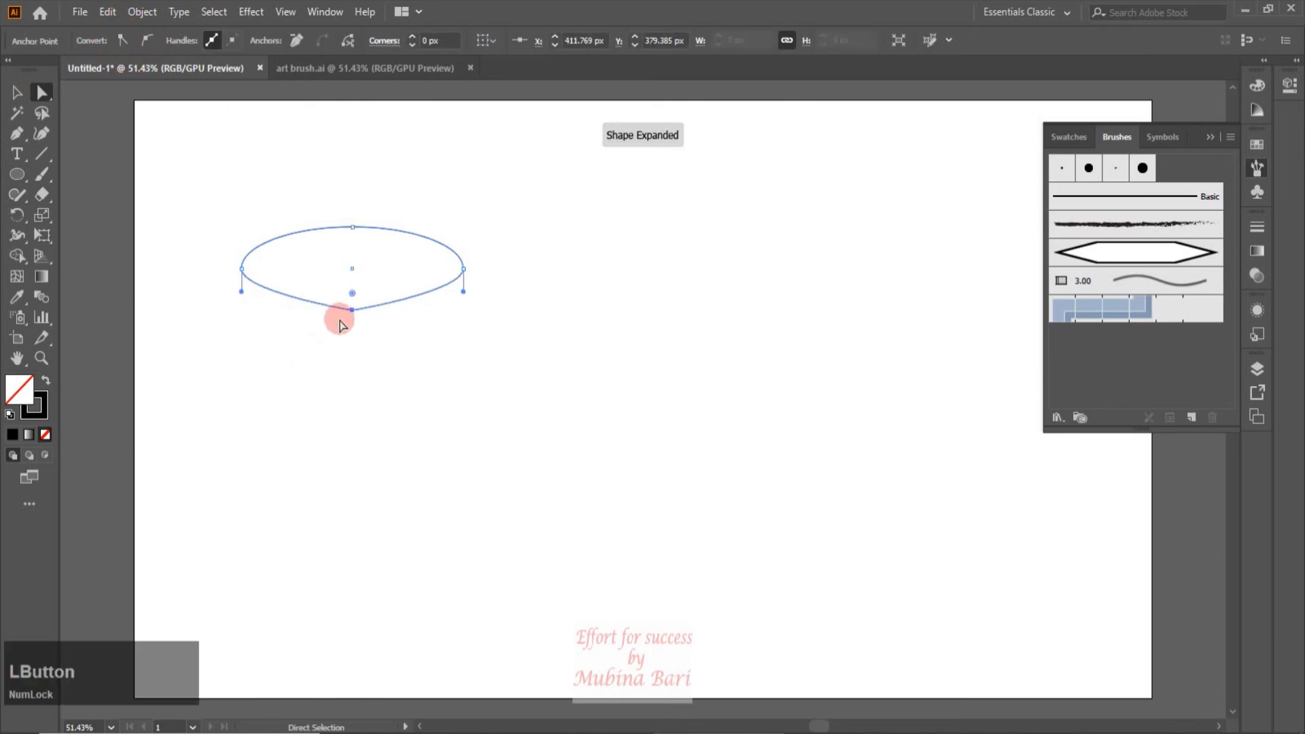
drag(352, 310, 339, 415)
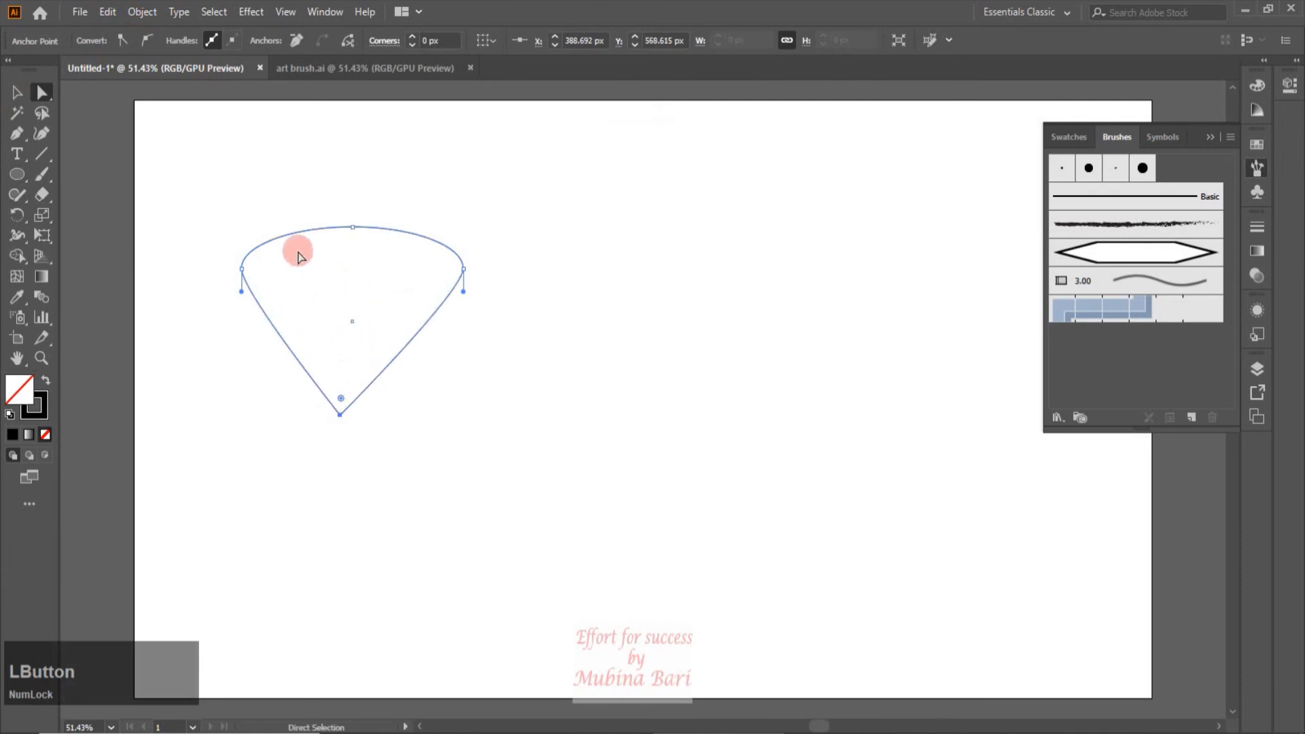
Step: Fill the cone shape with red, color EF0C0C
drag(228, 209, 380, 382)
double_click(22, 393)
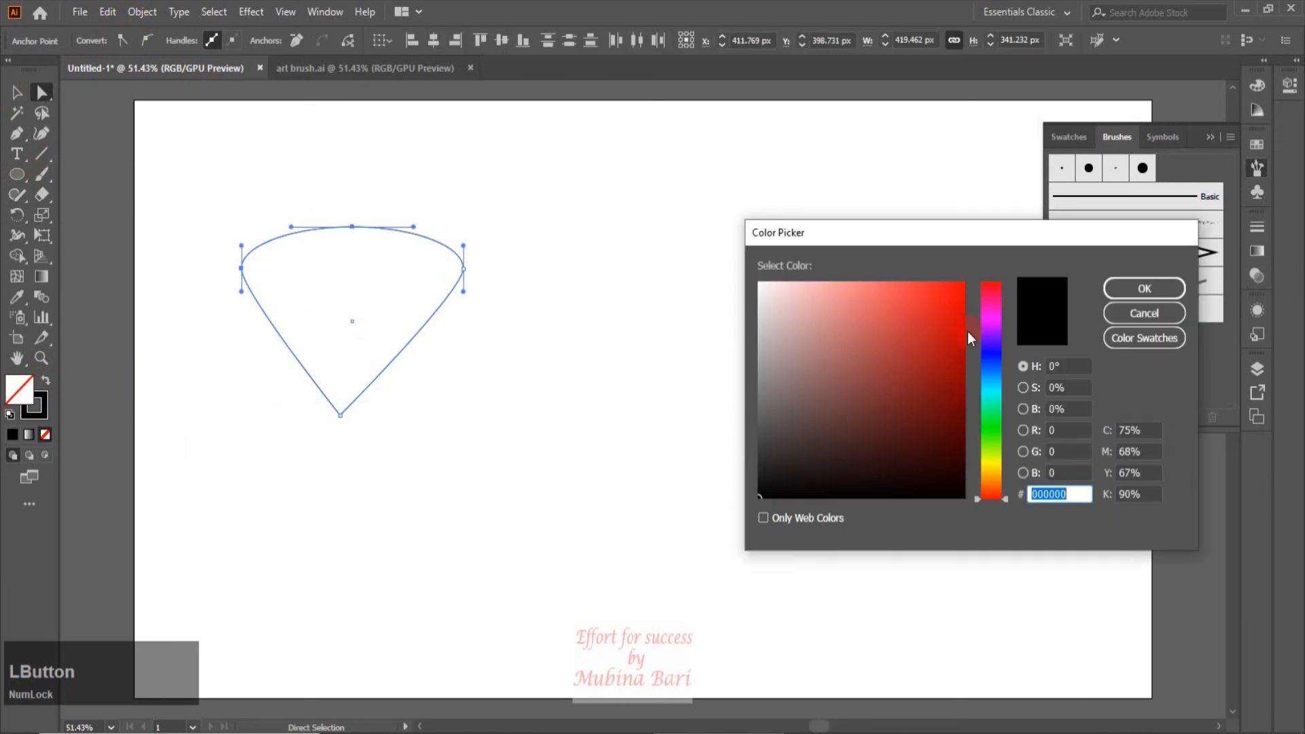
click(956, 294)
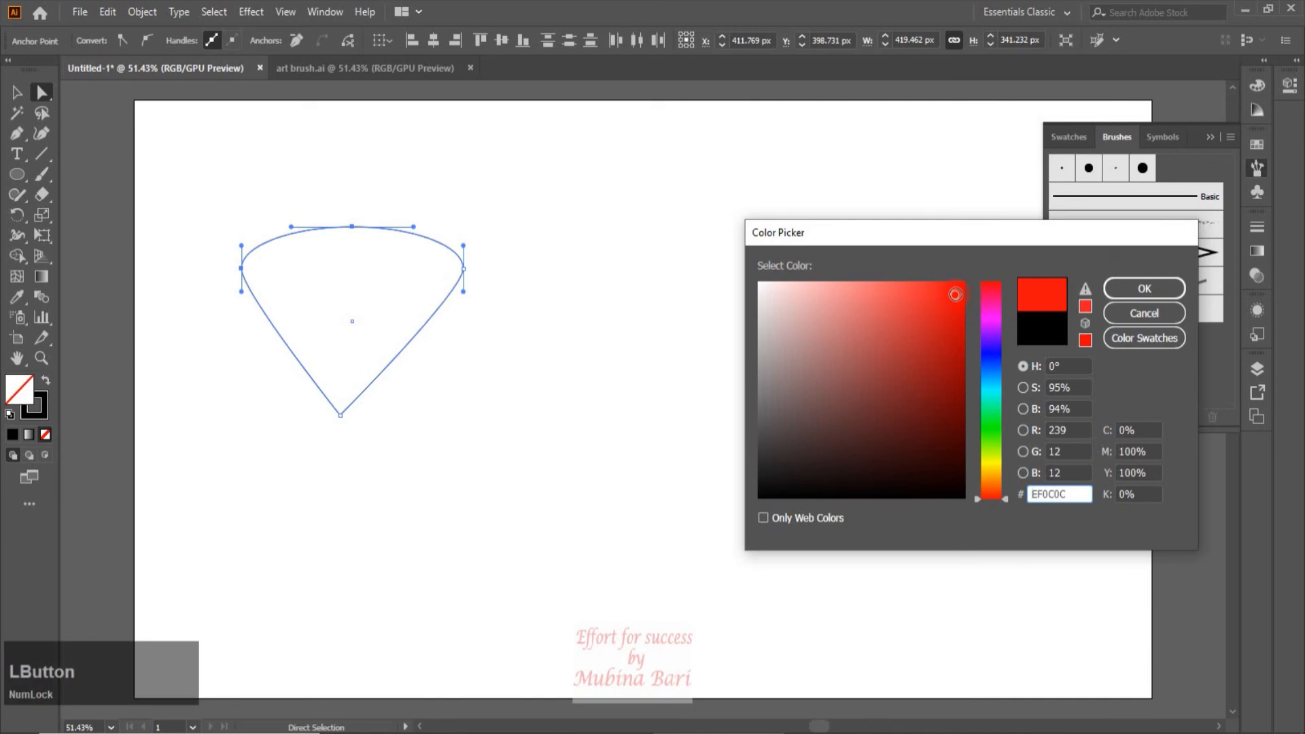
click(1145, 288)
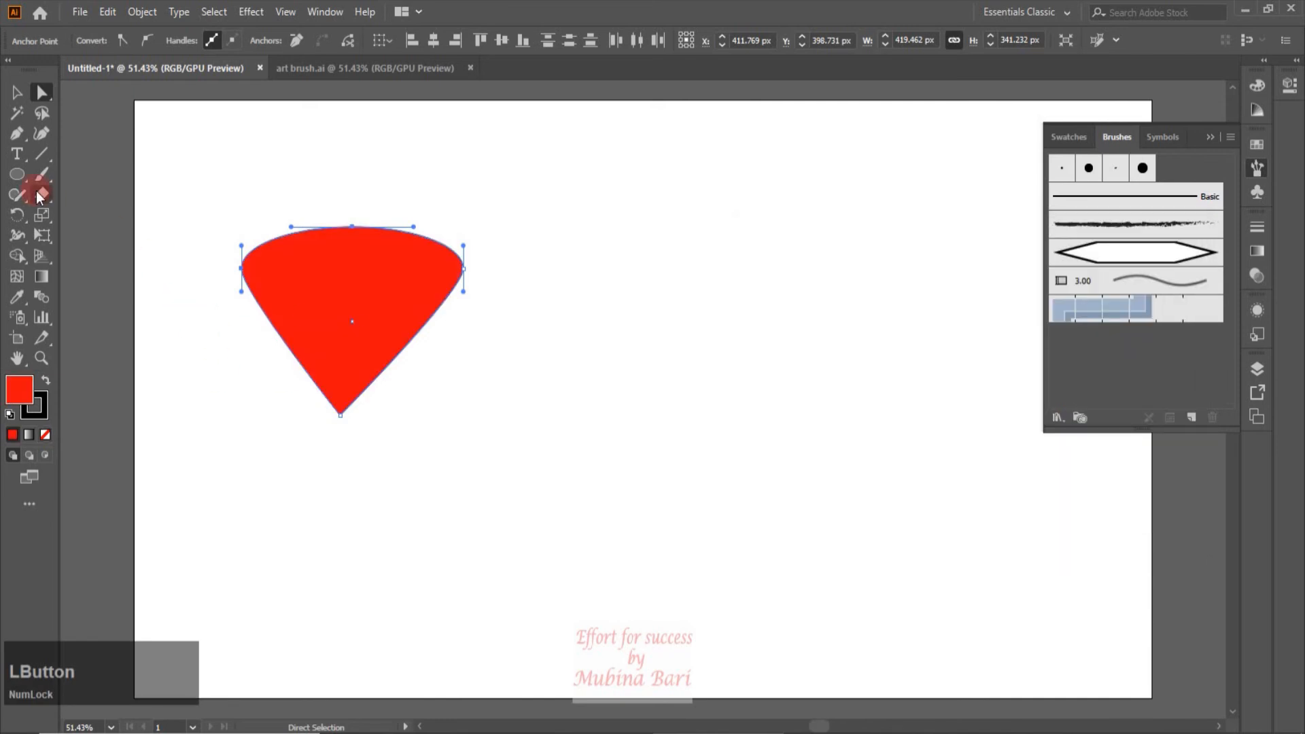
Step: Draw a small ellipse about 98 × 112 px inside the red shape's upper-left end and fill it with RGB Blue
click(17, 174)
click(283, 440)
click(243, 255)
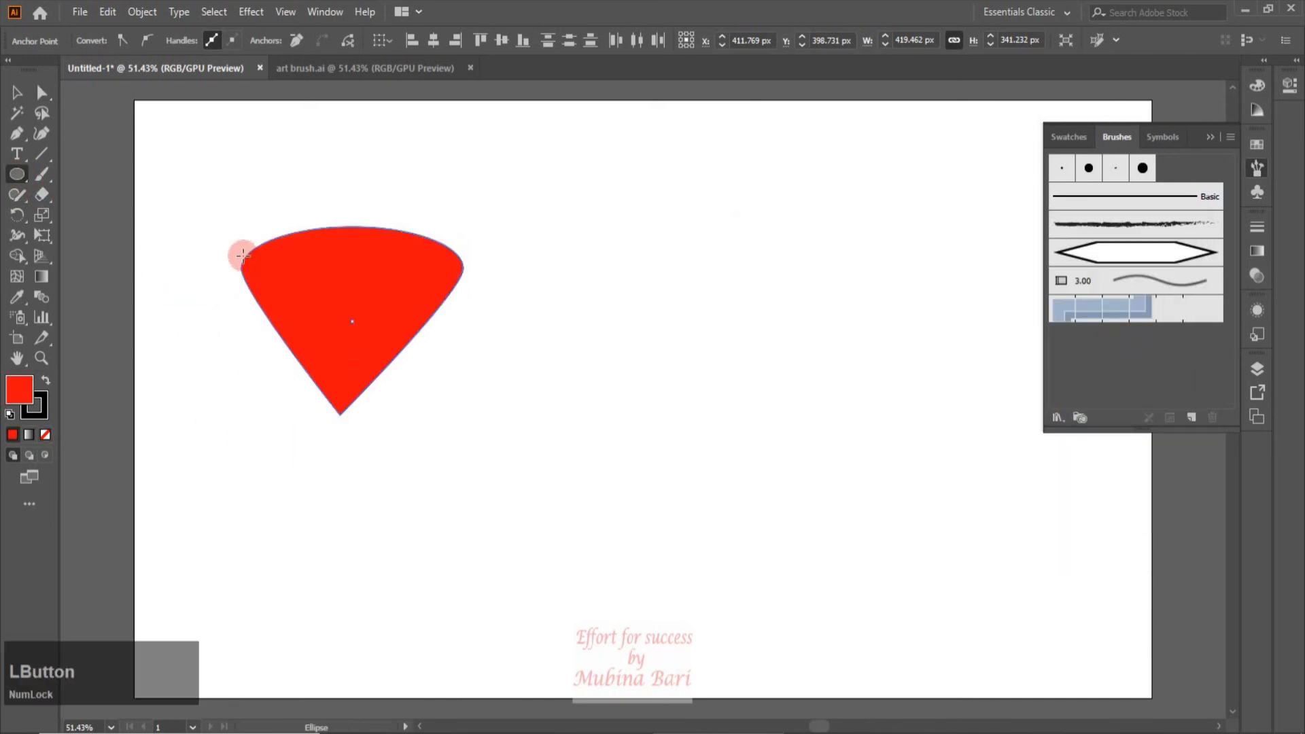
drag(454, 348, 282, 285)
click(17, 92)
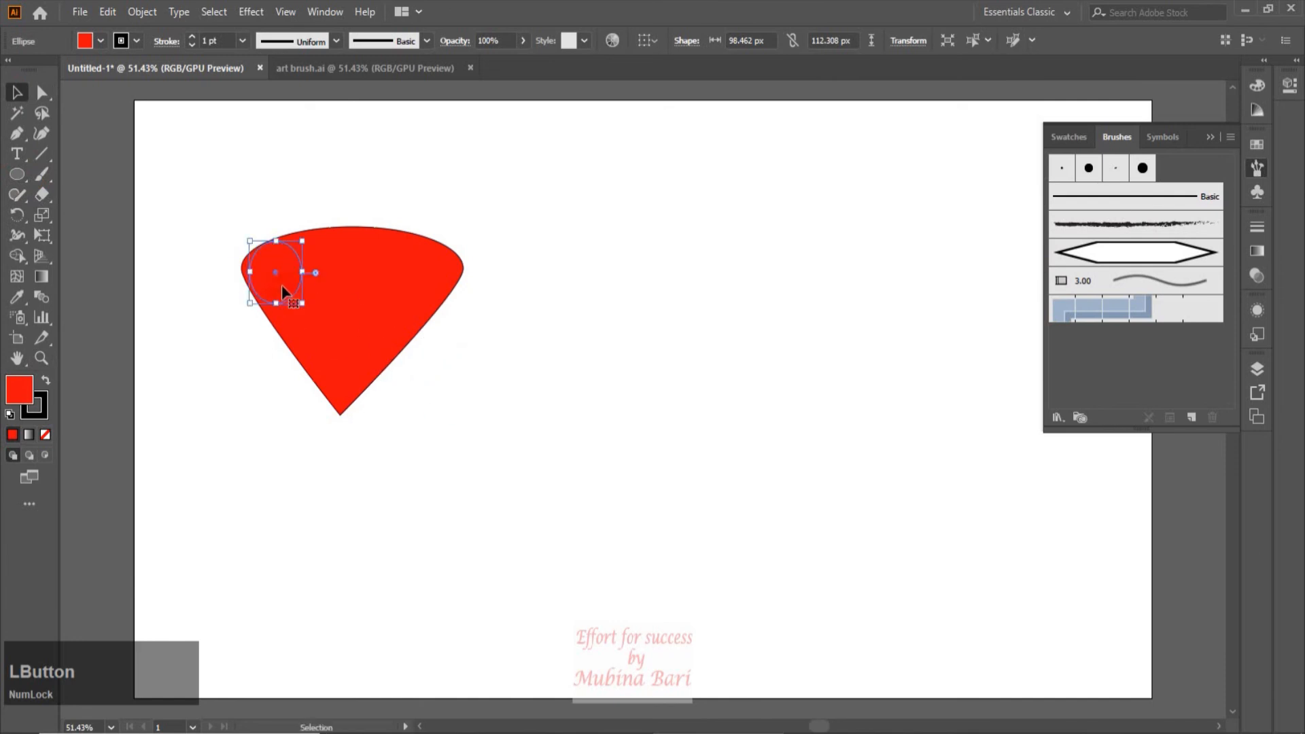
click(99, 41)
click(104, 70)
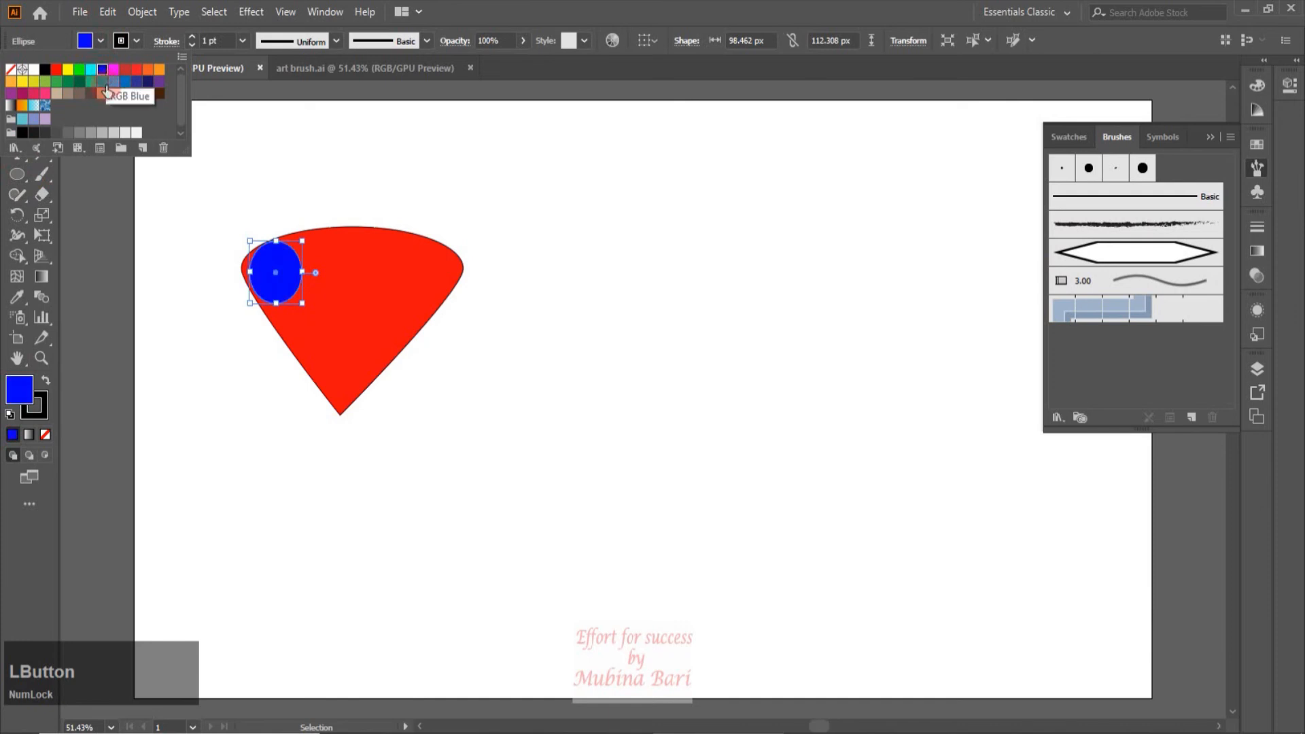
click(274, 443)
click(225, 435)
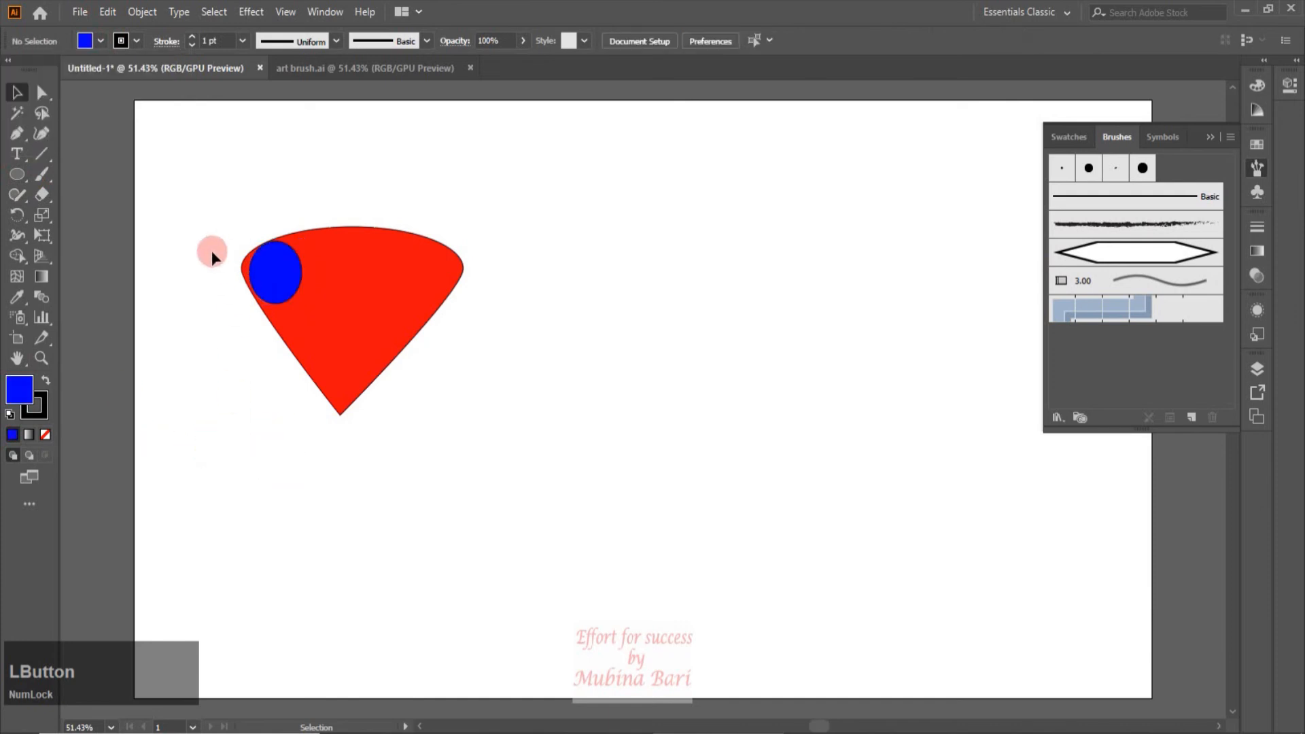
Step: Scale the red shape and blue ellipse down together proportionally to about 62% and leave both selected
drag(232, 223, 520, 422)
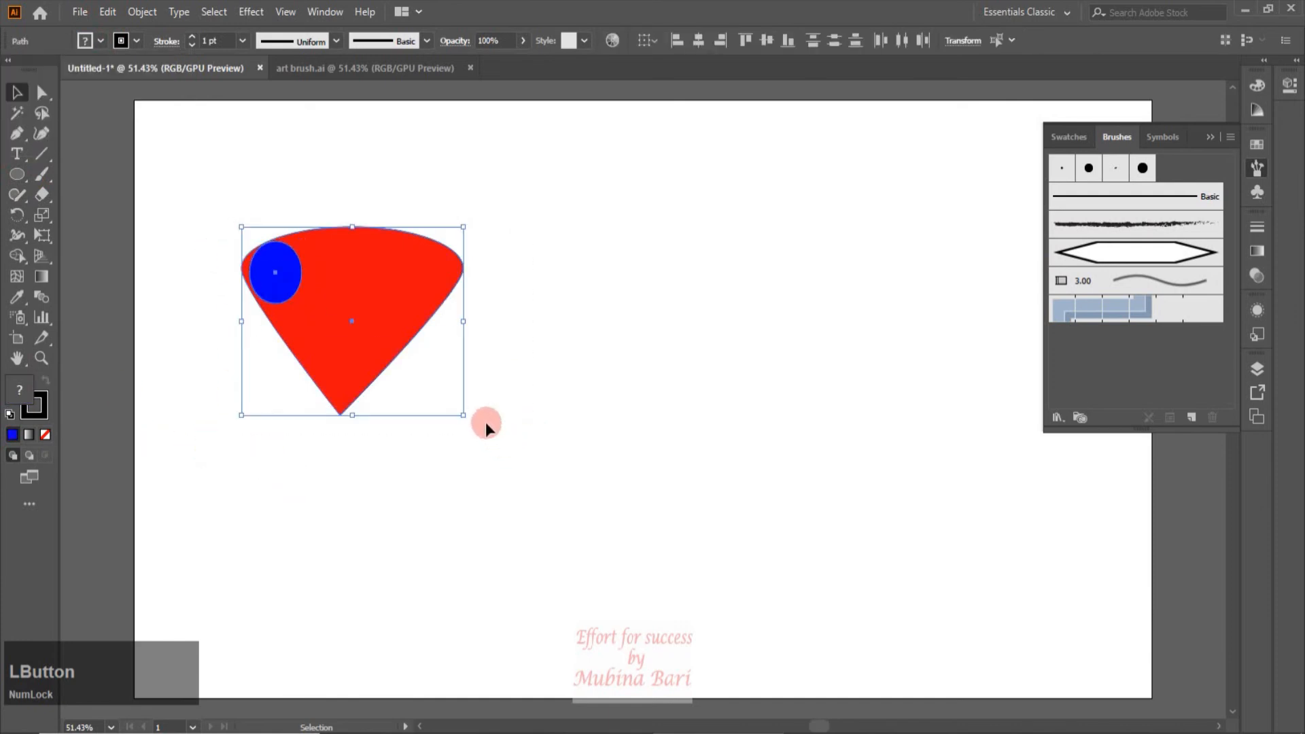
drag(463, 413, 375, 346)
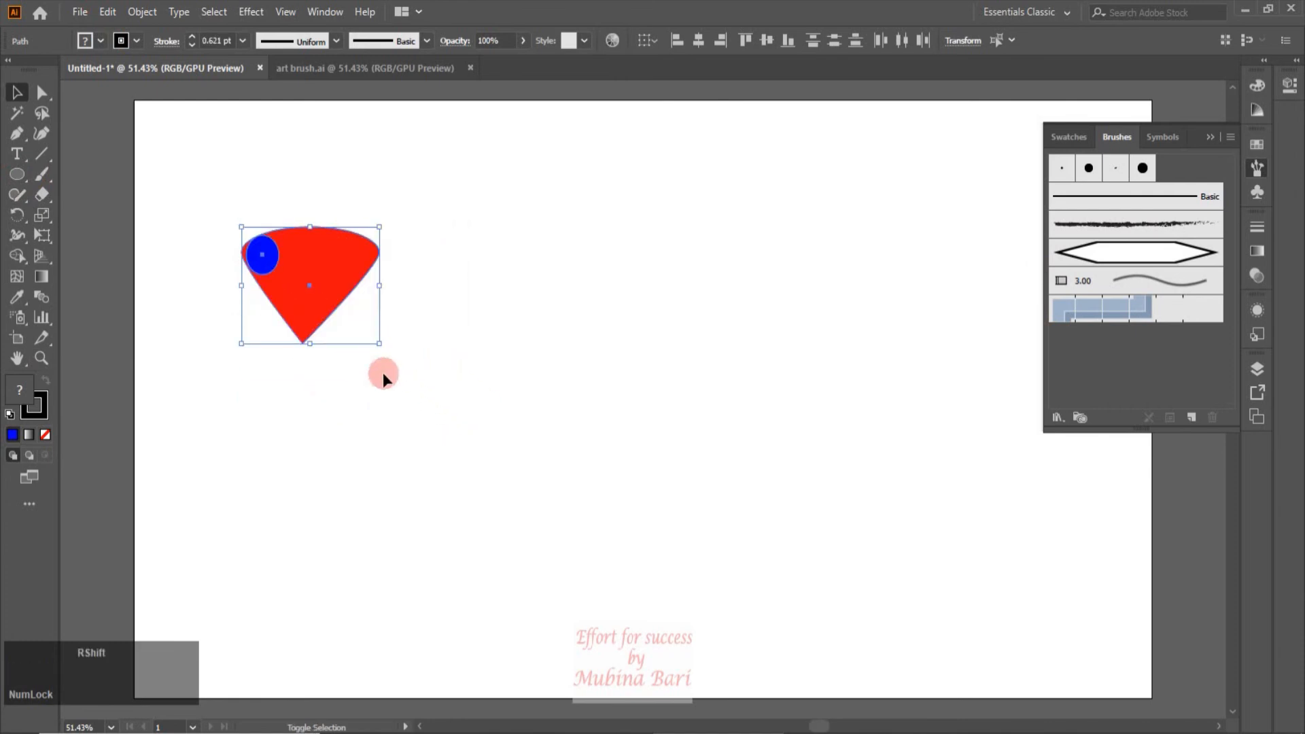
click(386, 388)
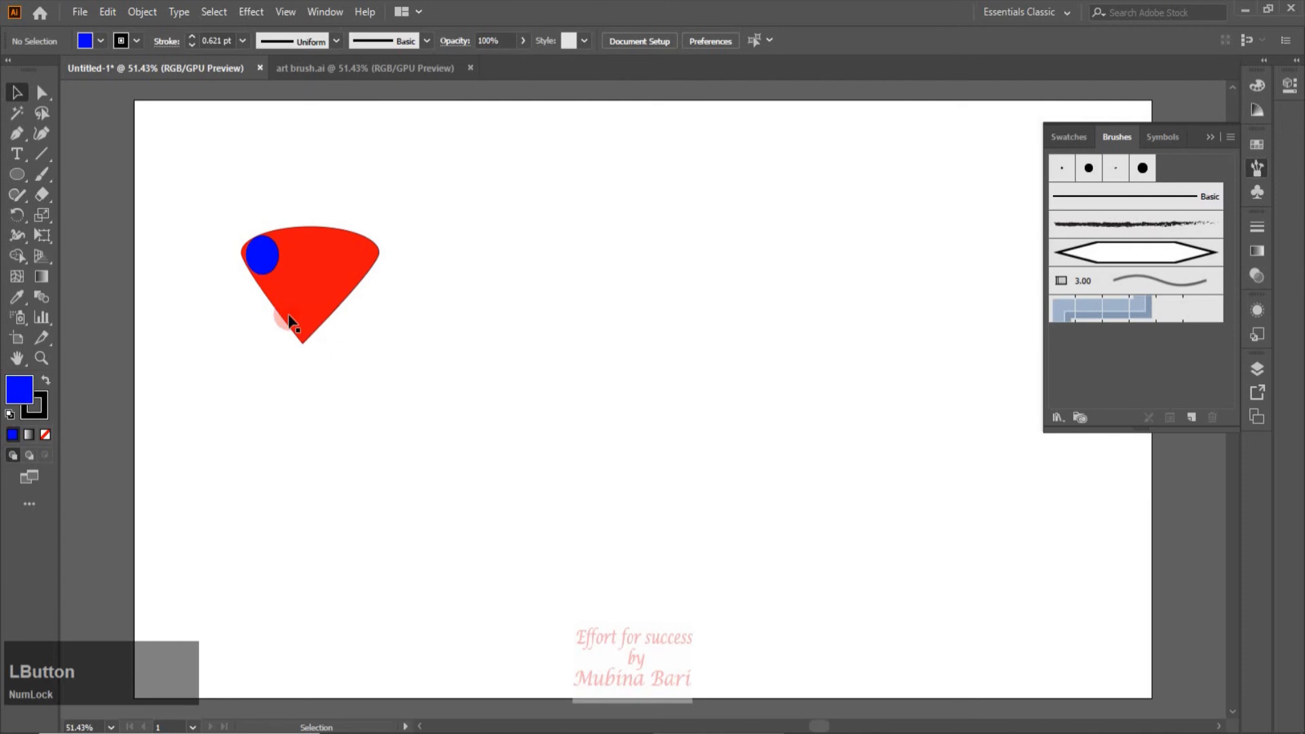
drag(236, 224, 442, 329)
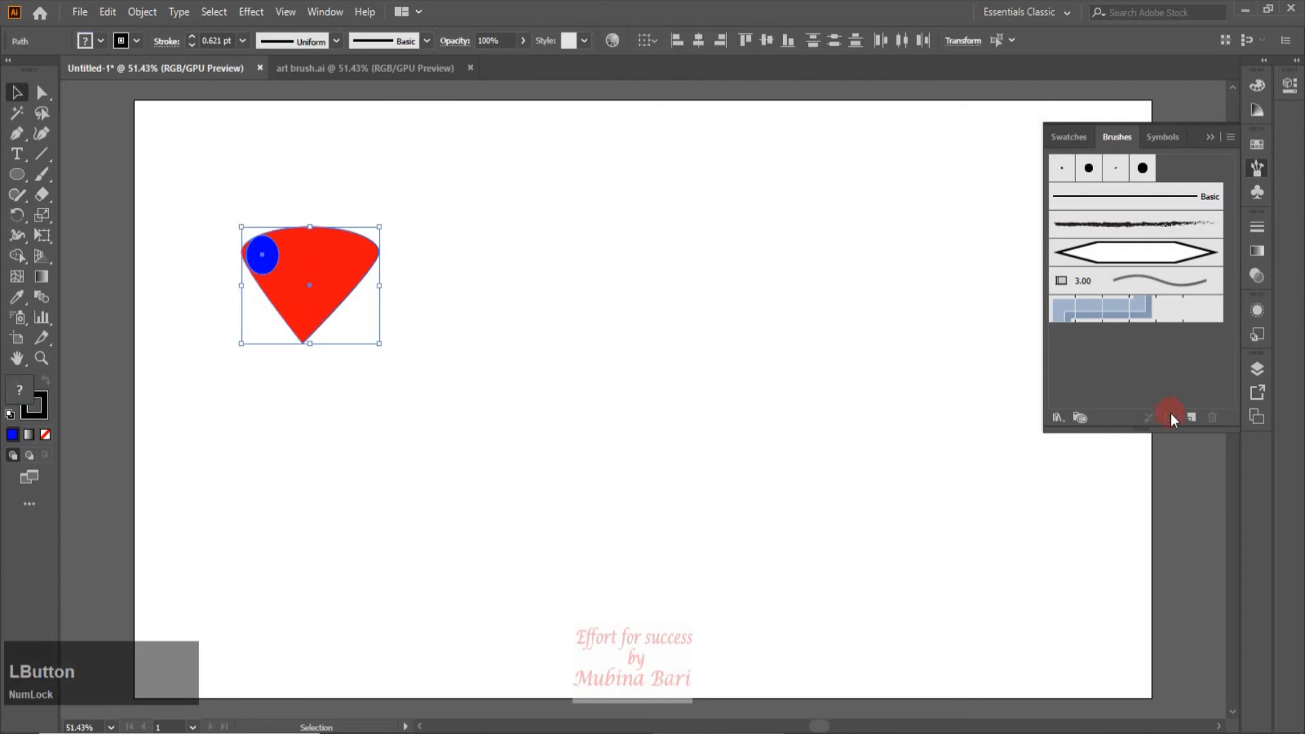
Step: Create a new art brush from the selected red cone and blue ellipse, keeping the default brush options
click(1192, 417)
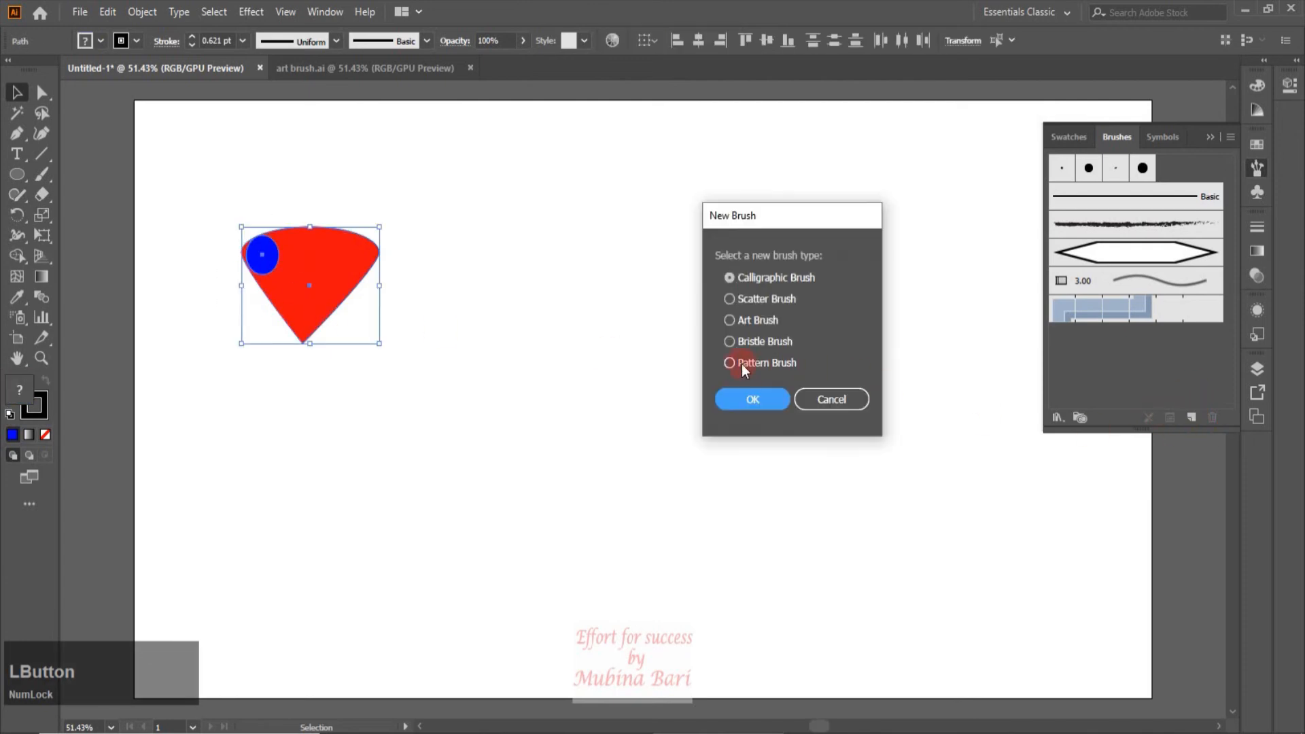
click(730, 321)
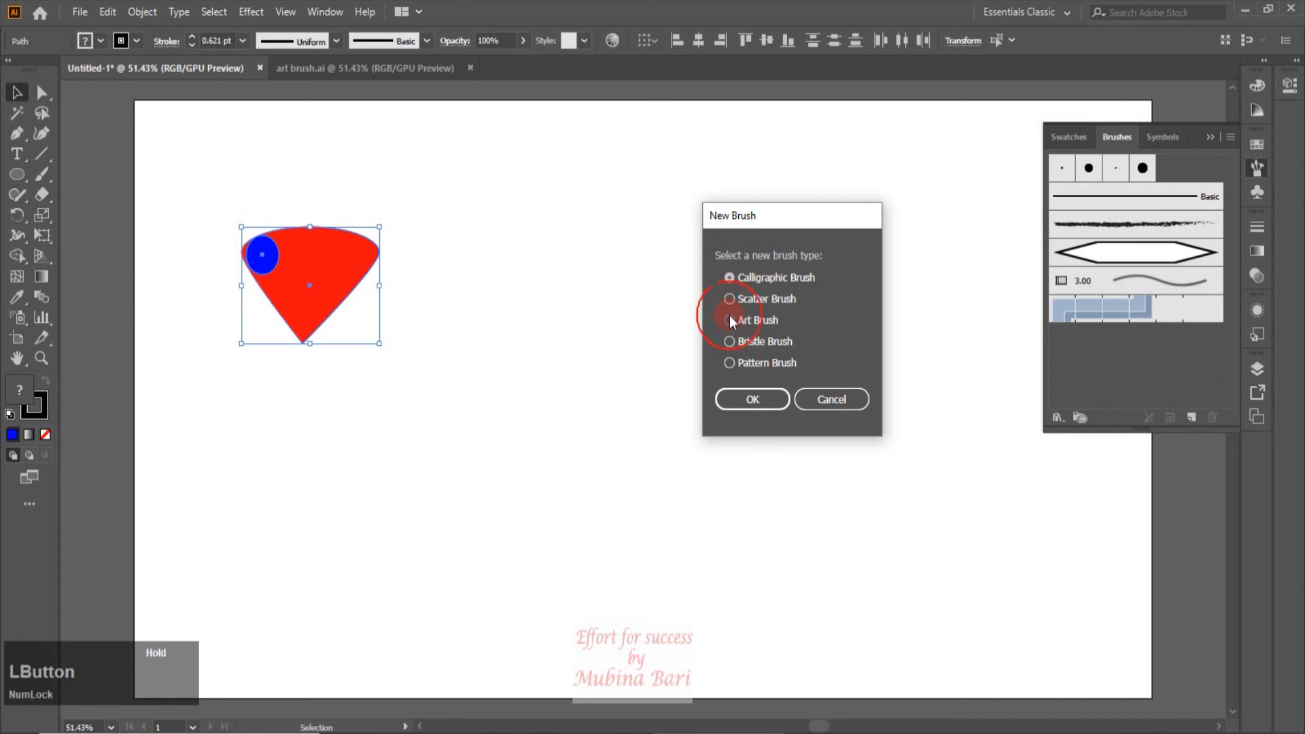
click(736, 403)
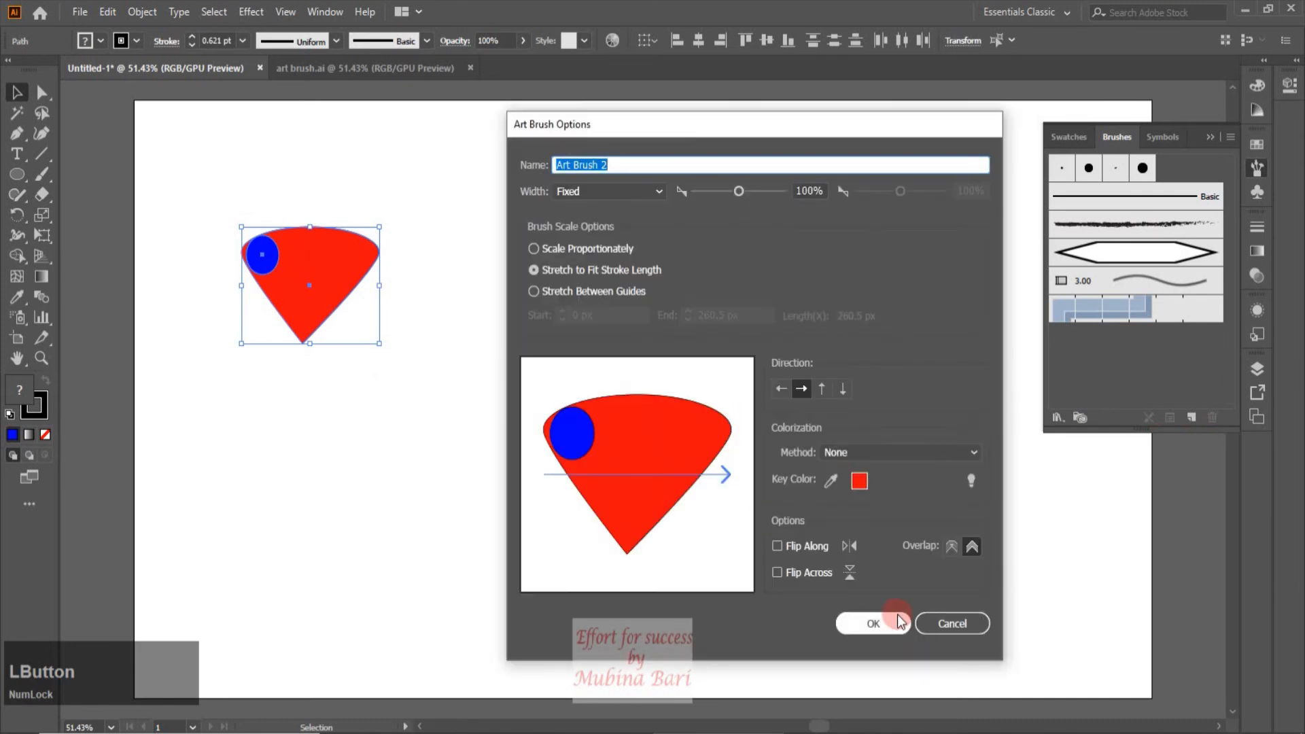
click(894, 620)
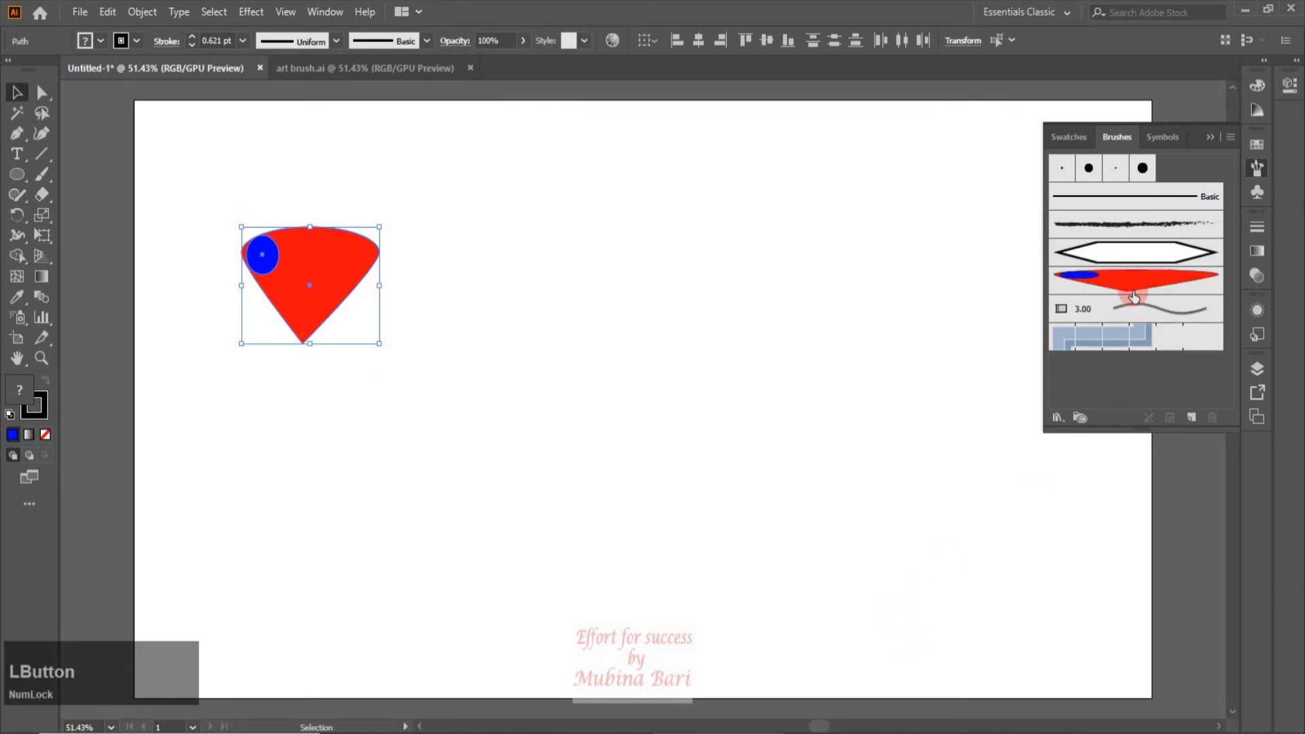
Step: Delete the original cone artwork and paint a nearly horizontal stroke about 392 px wide with the red and blue art brush
key(Delete)
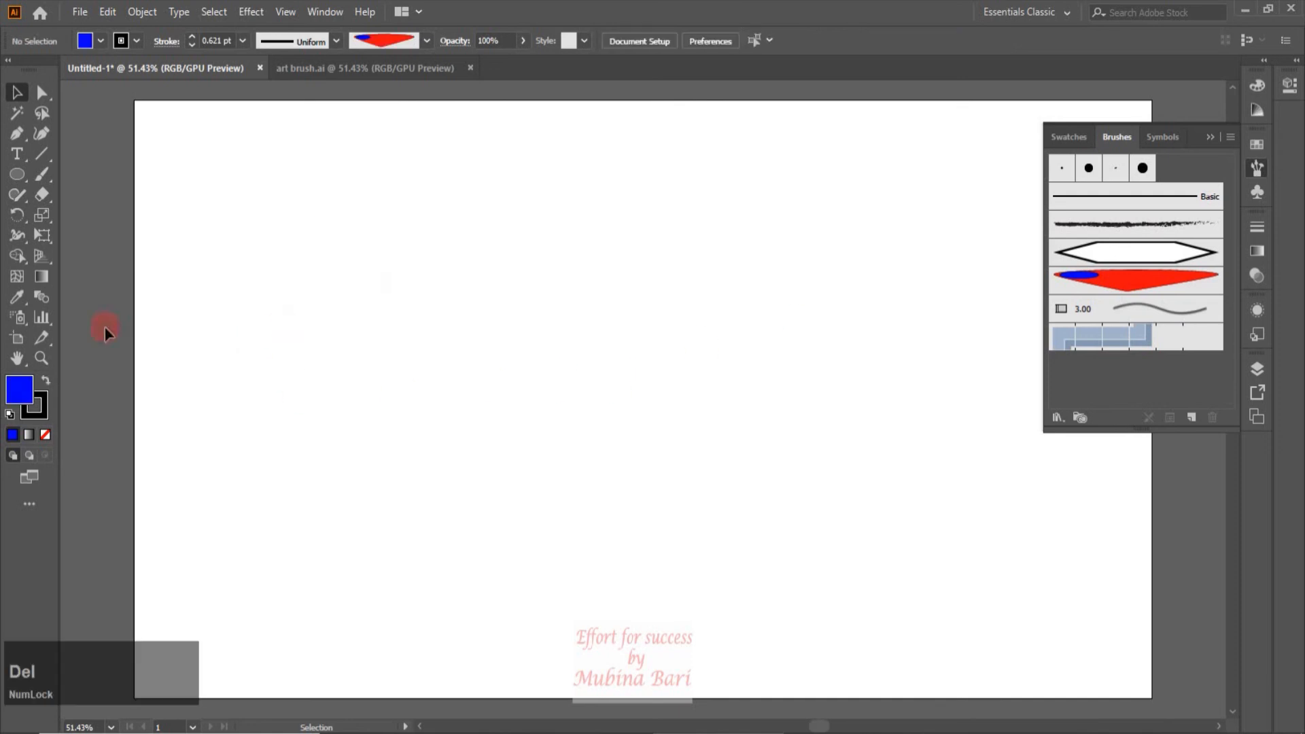
click(39, 177)
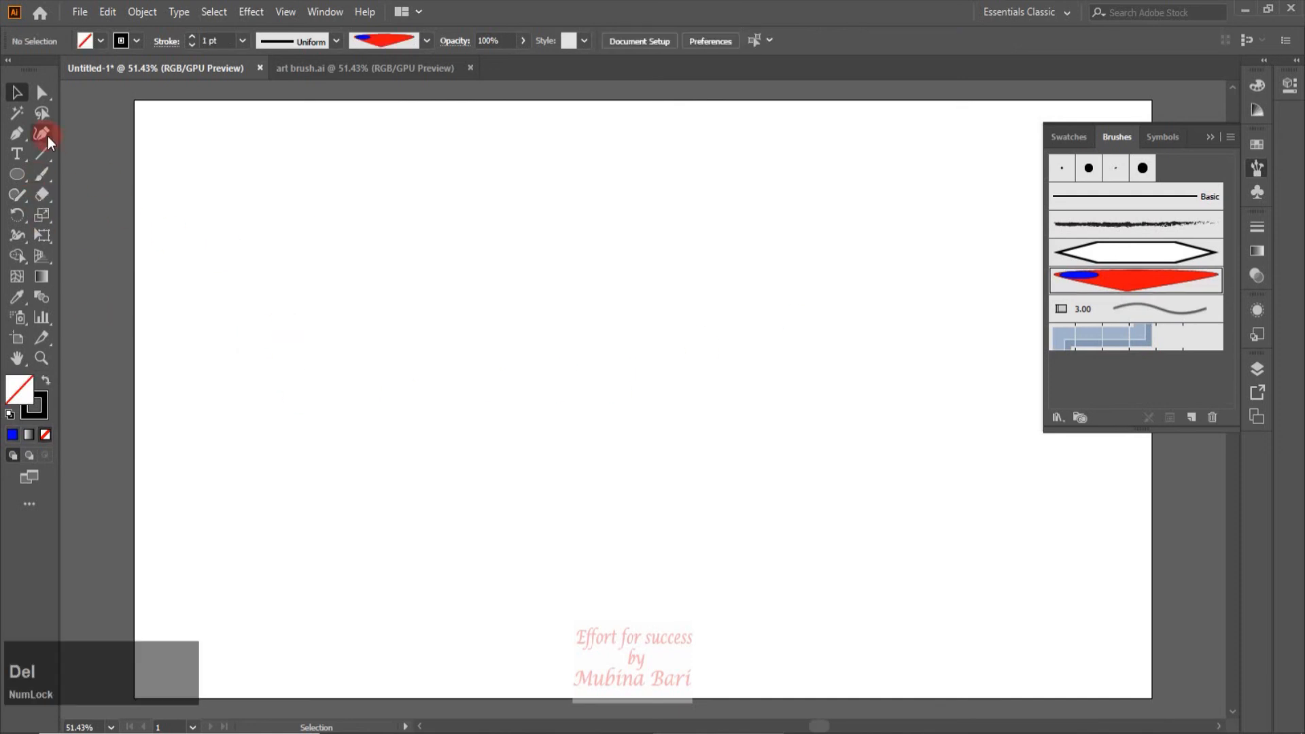
drag(199, 238, 410, 229)
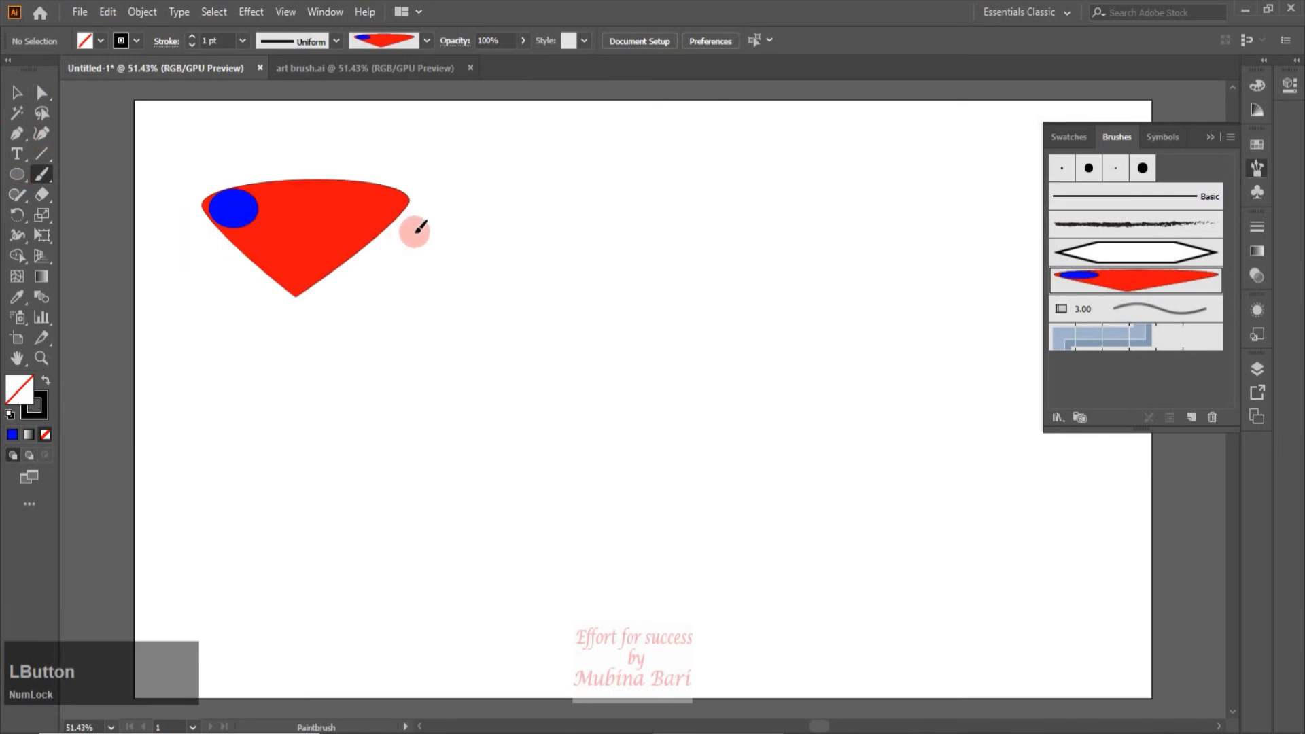
Step: Try Flip Along and Flip Across in the red and blue brush's options, previewing them on the painted stroke, and discard the changes
click(17, 92)
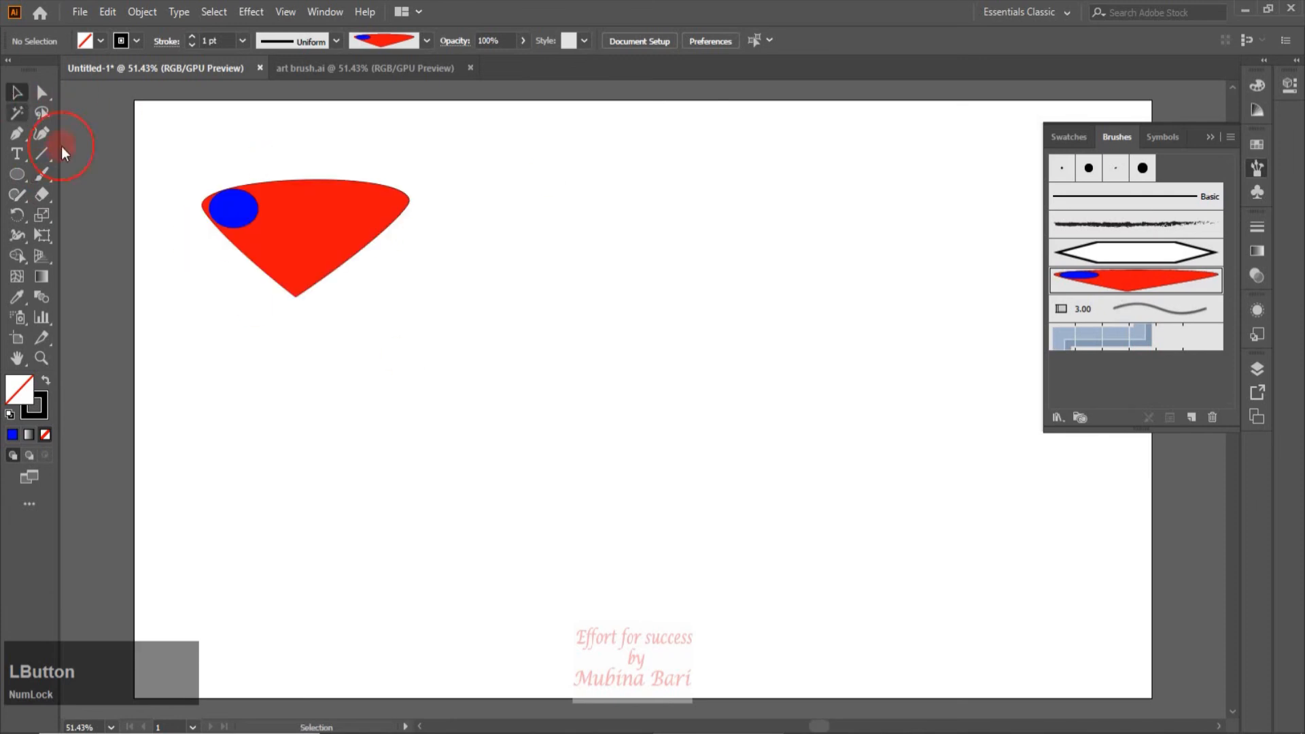
click(321, 272)
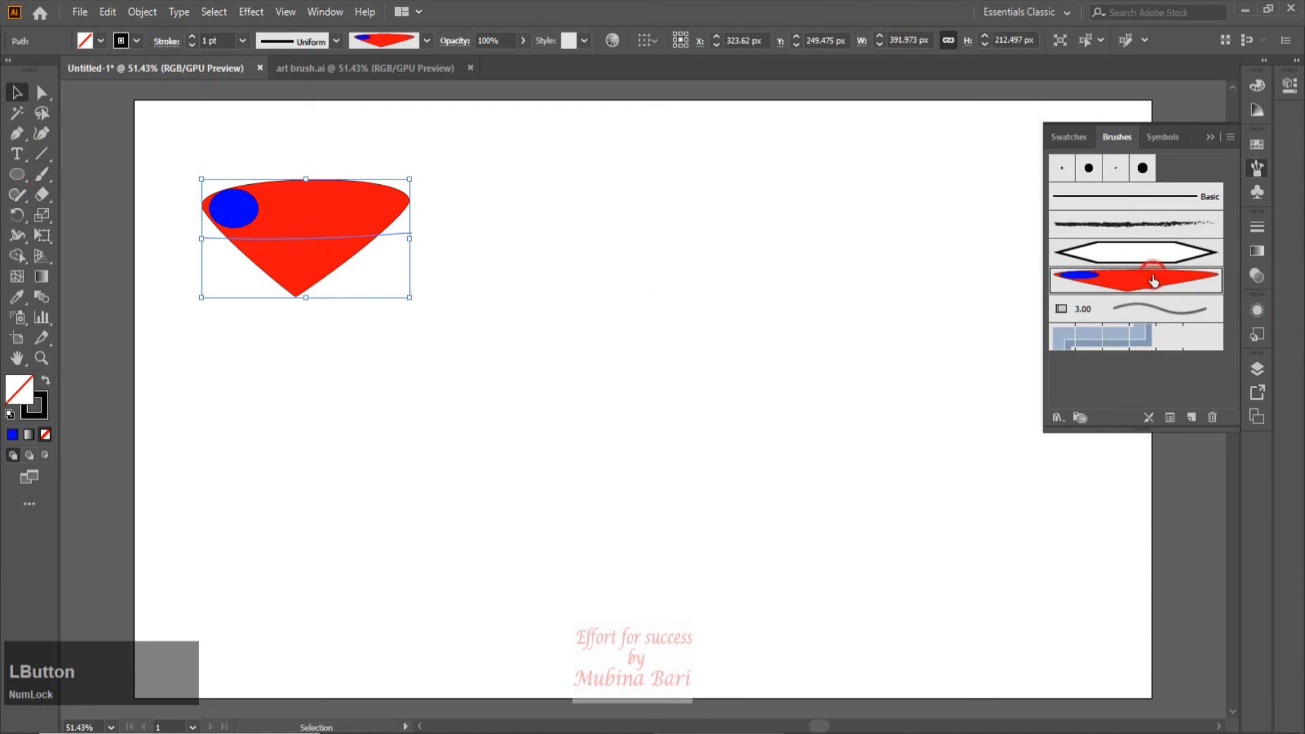
double_click(1152, 279)
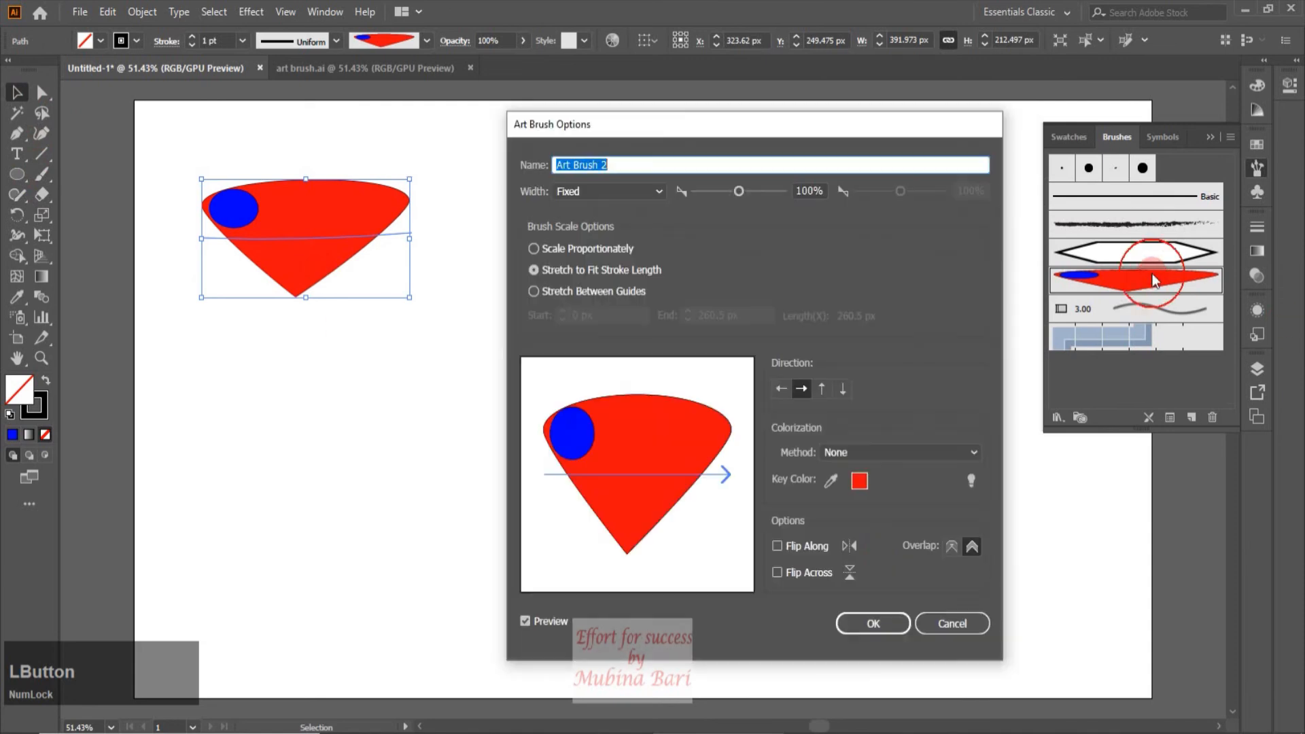
click(778, 546)
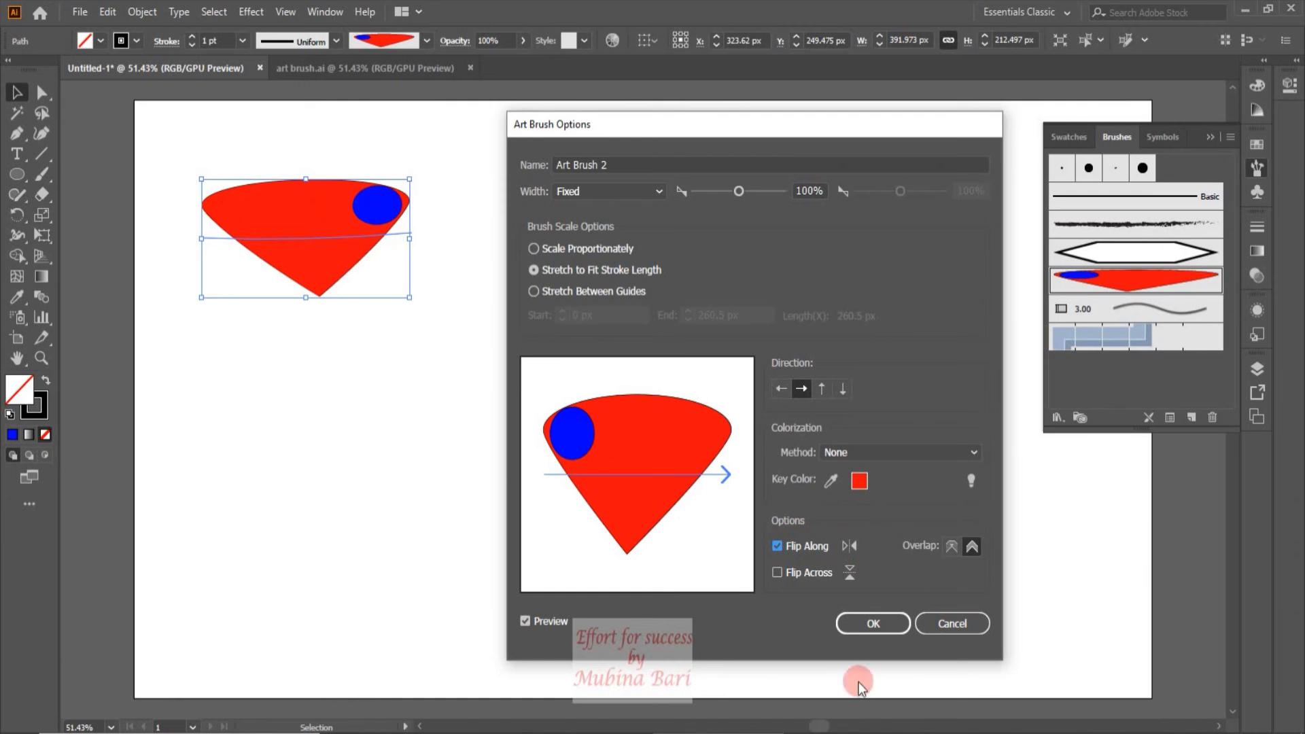
click(775, 546)
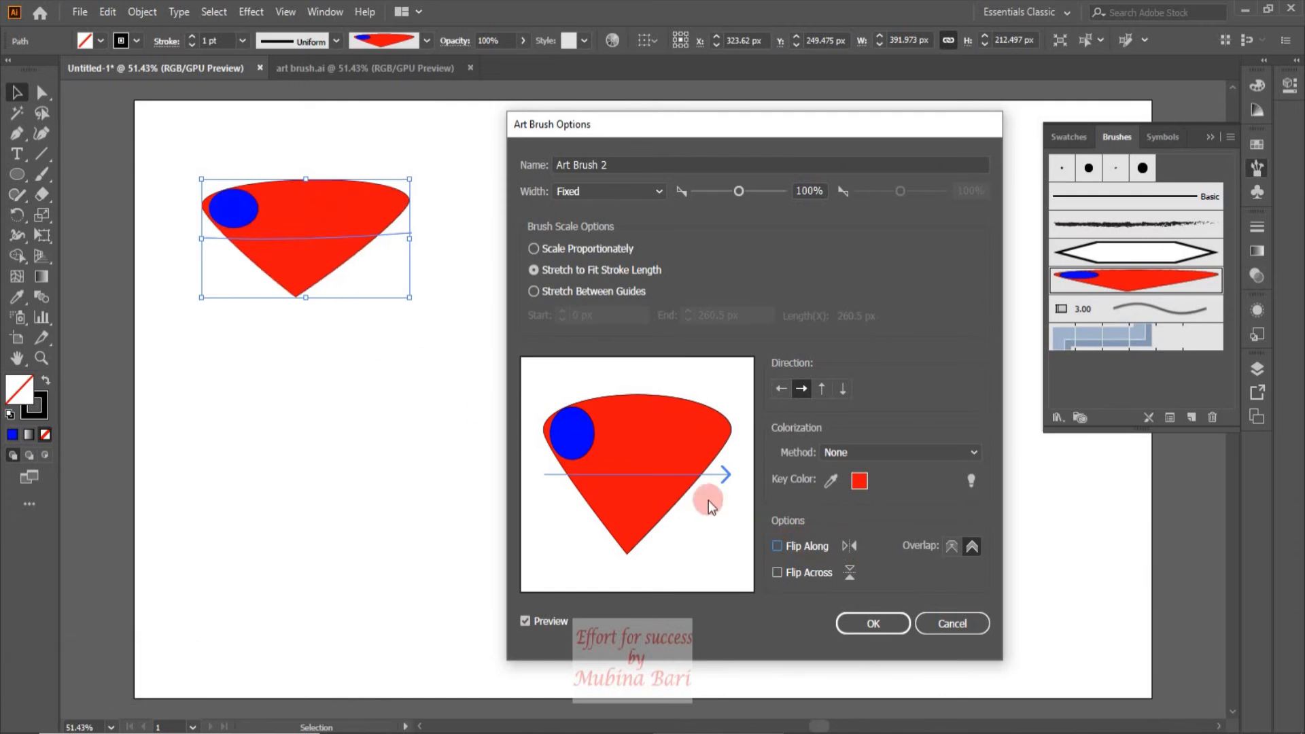
click(776, 545)
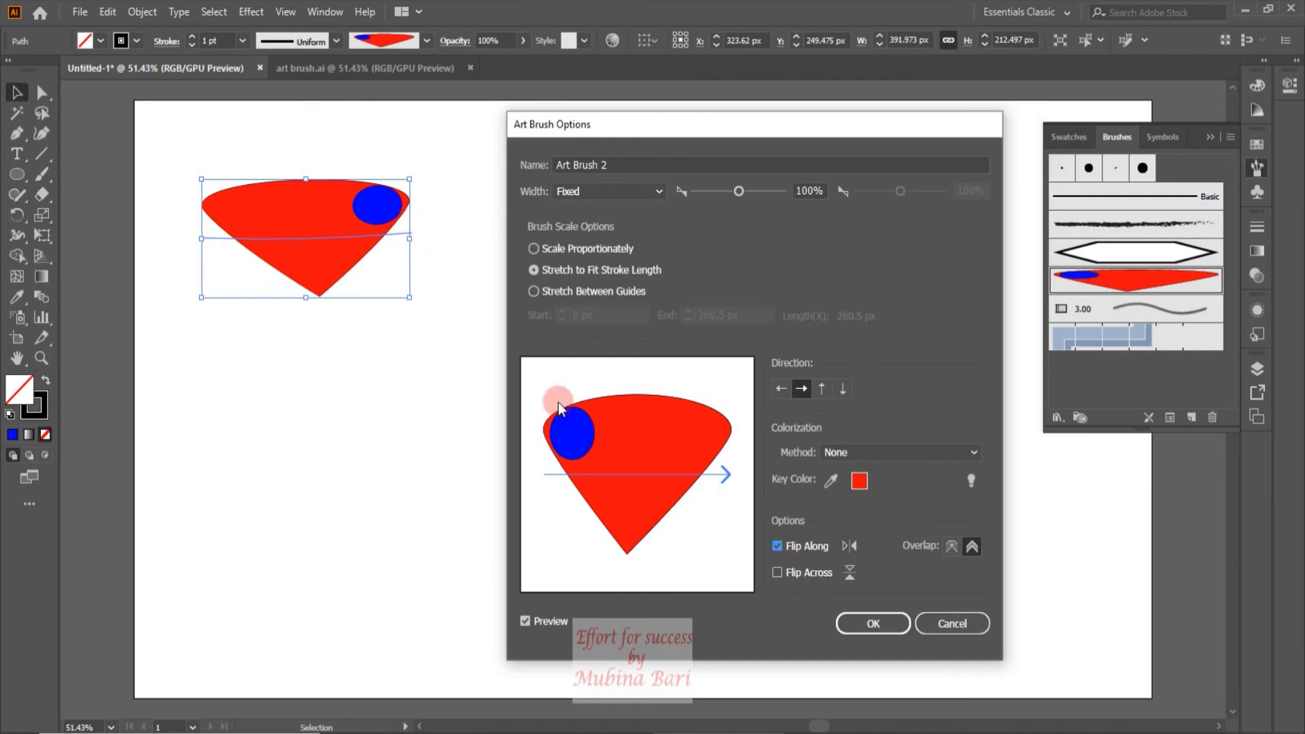
click(778, 573)
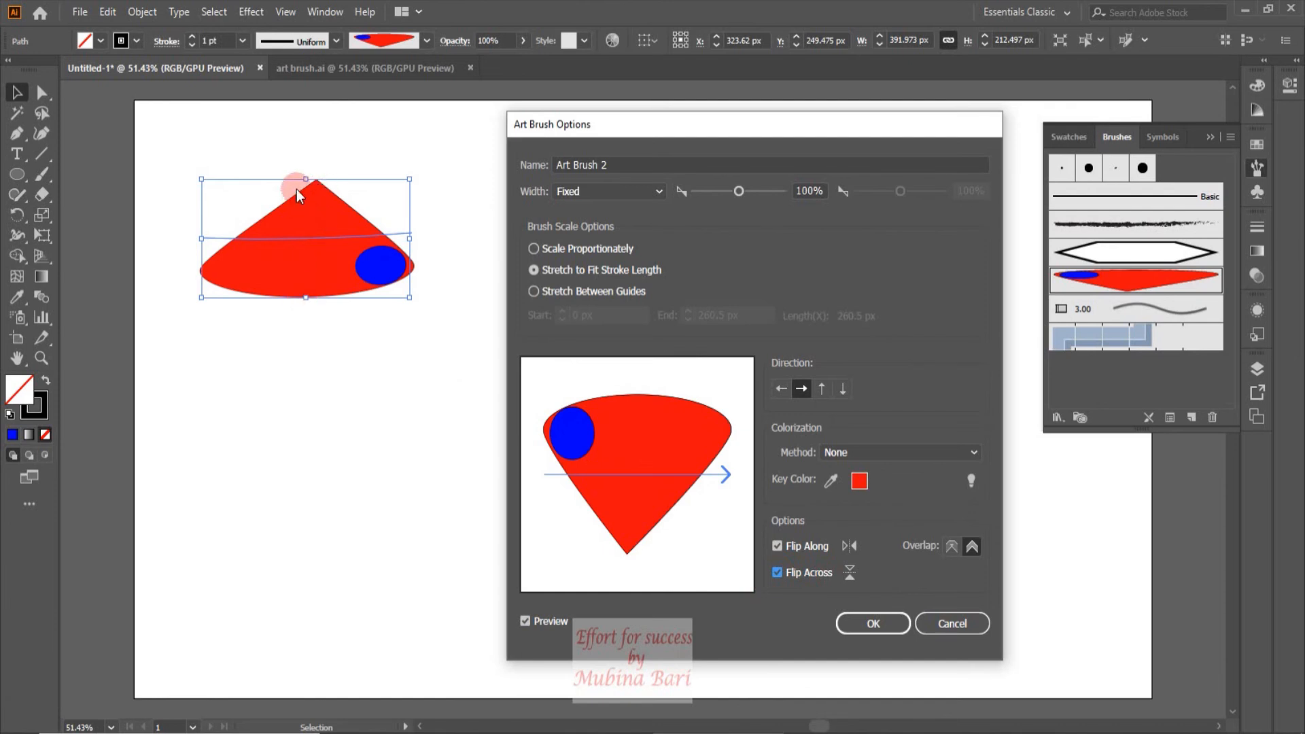
click(777, 573)
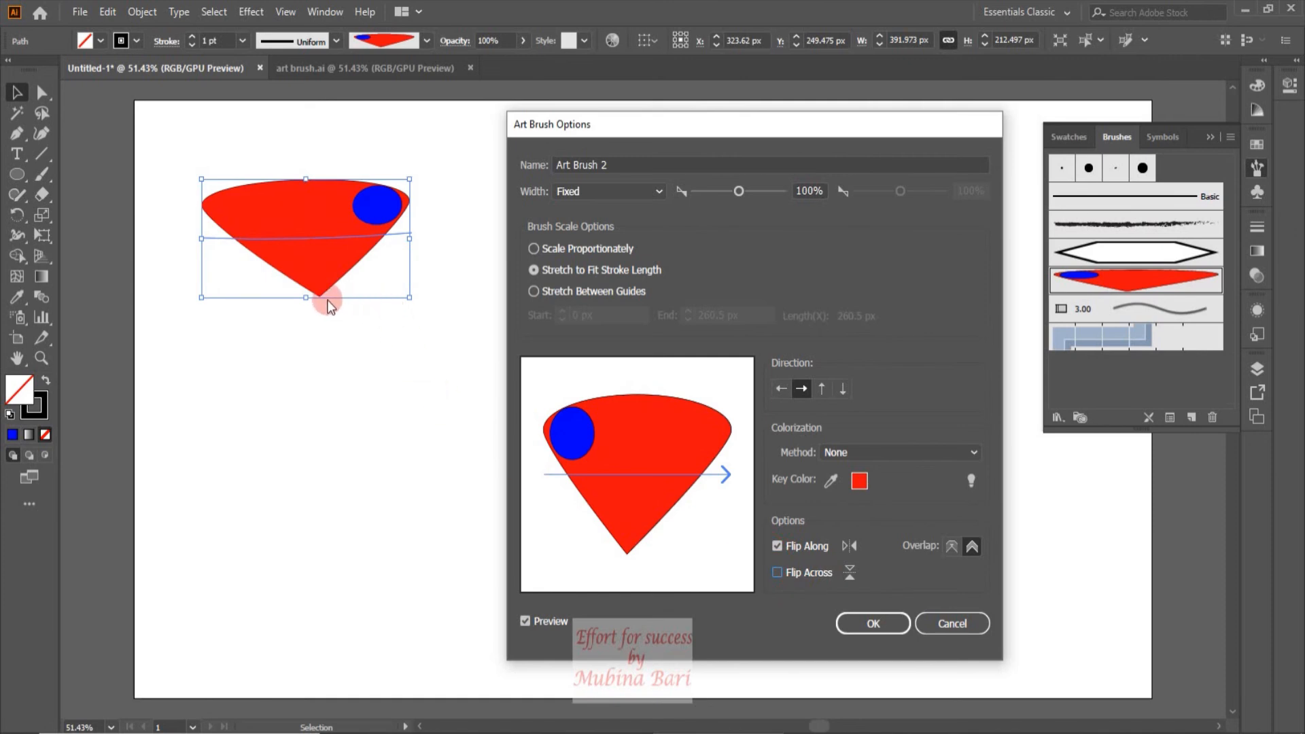
click(977, 628)
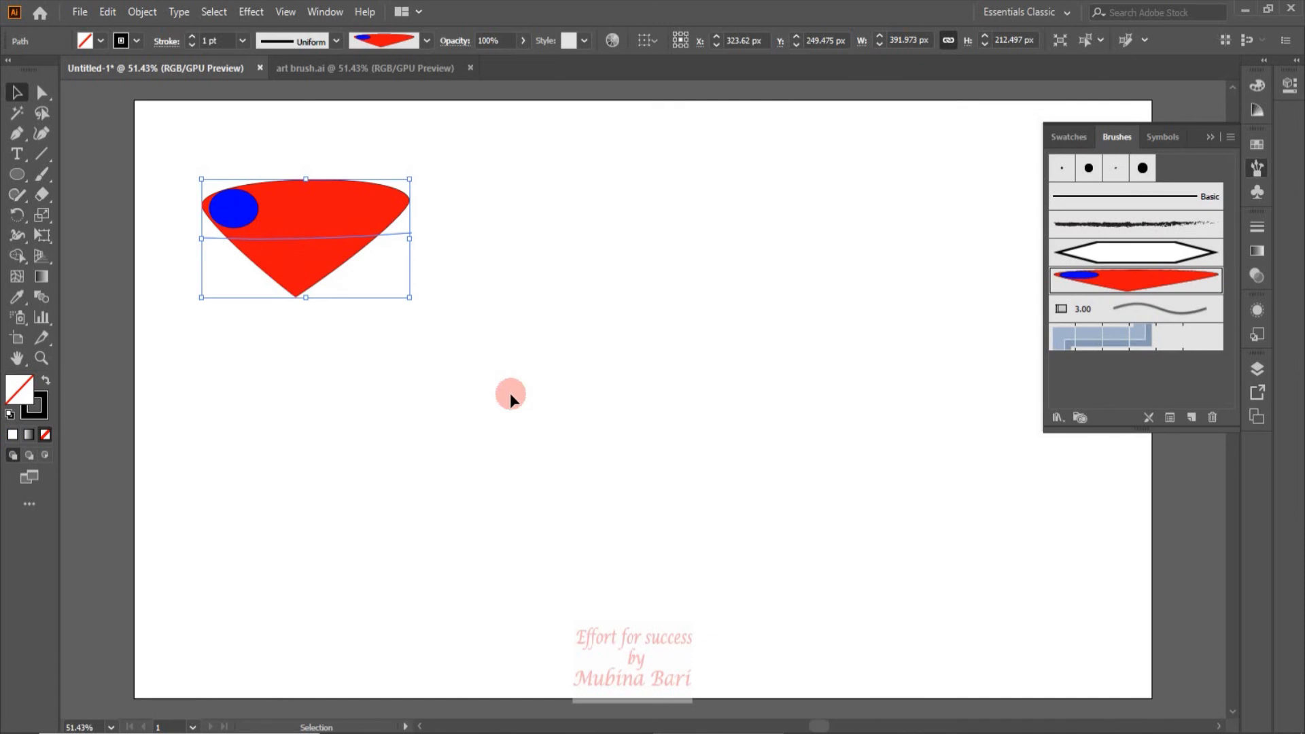
Step: In the art brush.ai document, widen the seven rainbow stripes together and flatten them into a thin horizontal band
click(402, 71)
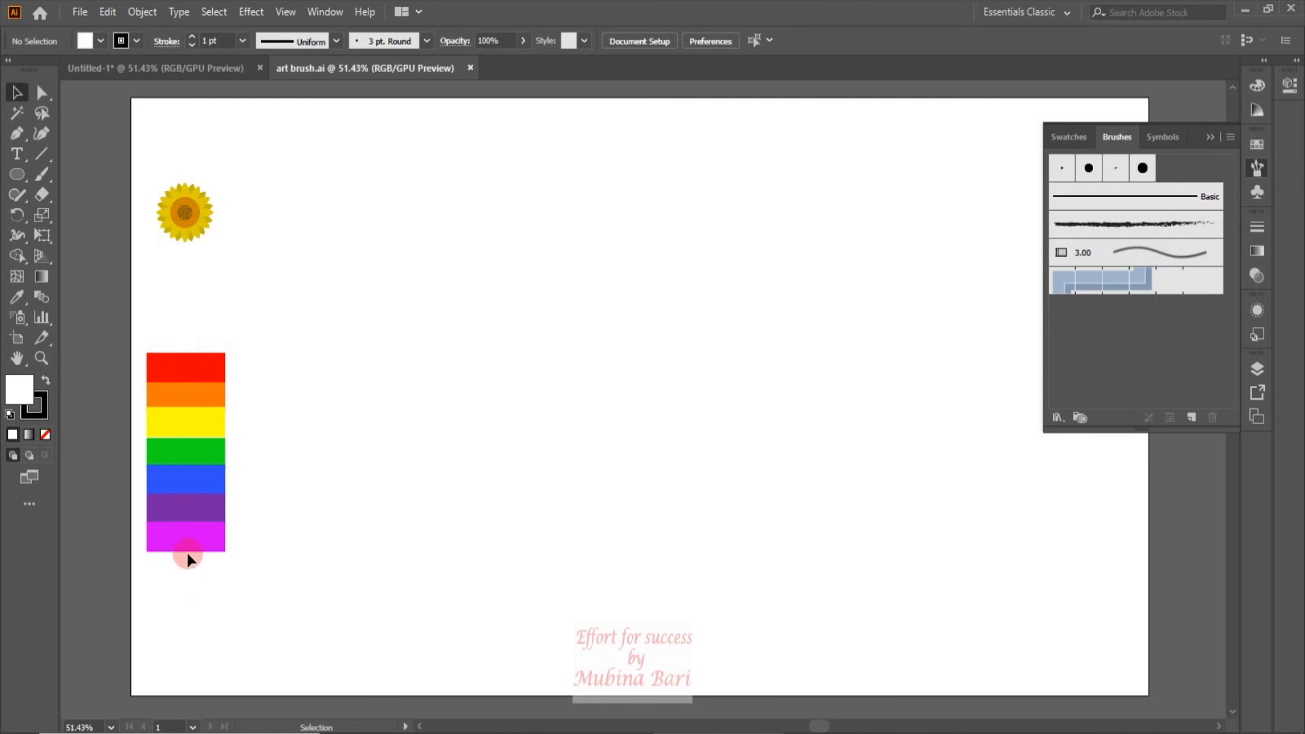
drag(181, 344, 245, 568)
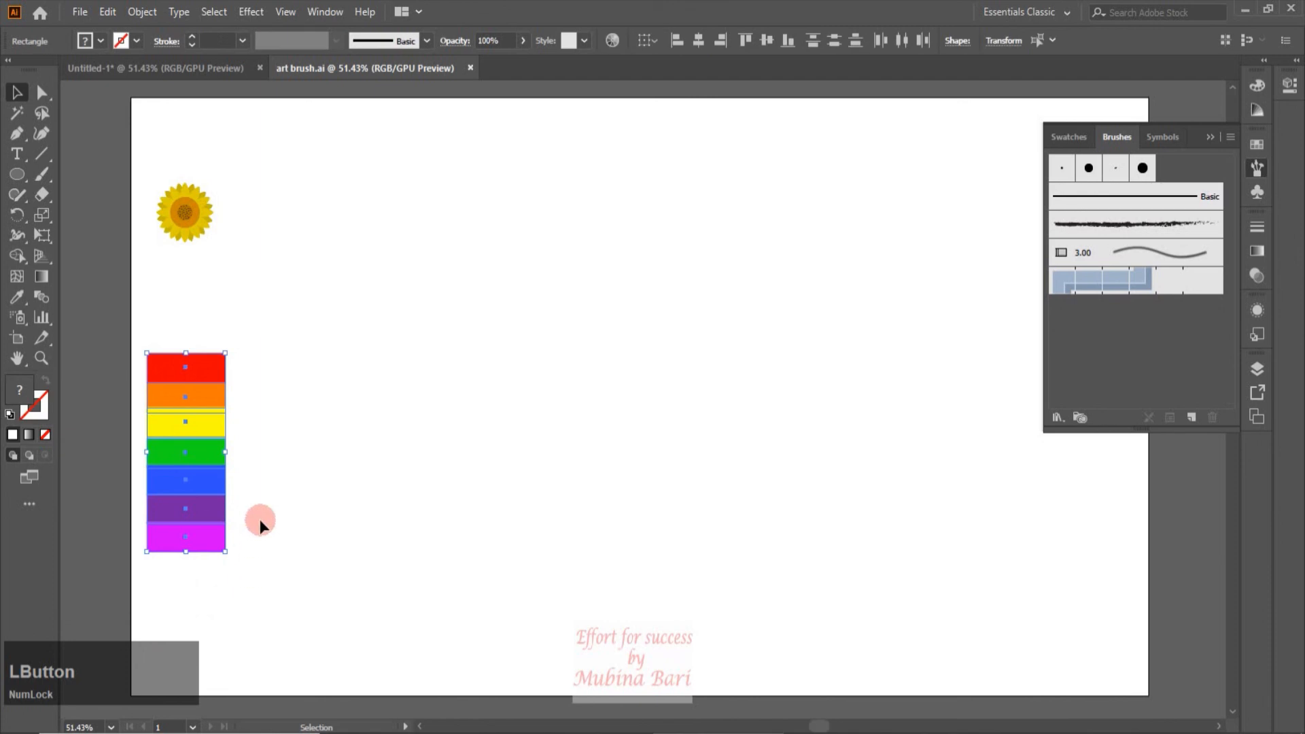
drag(227, 453, 329, 460)
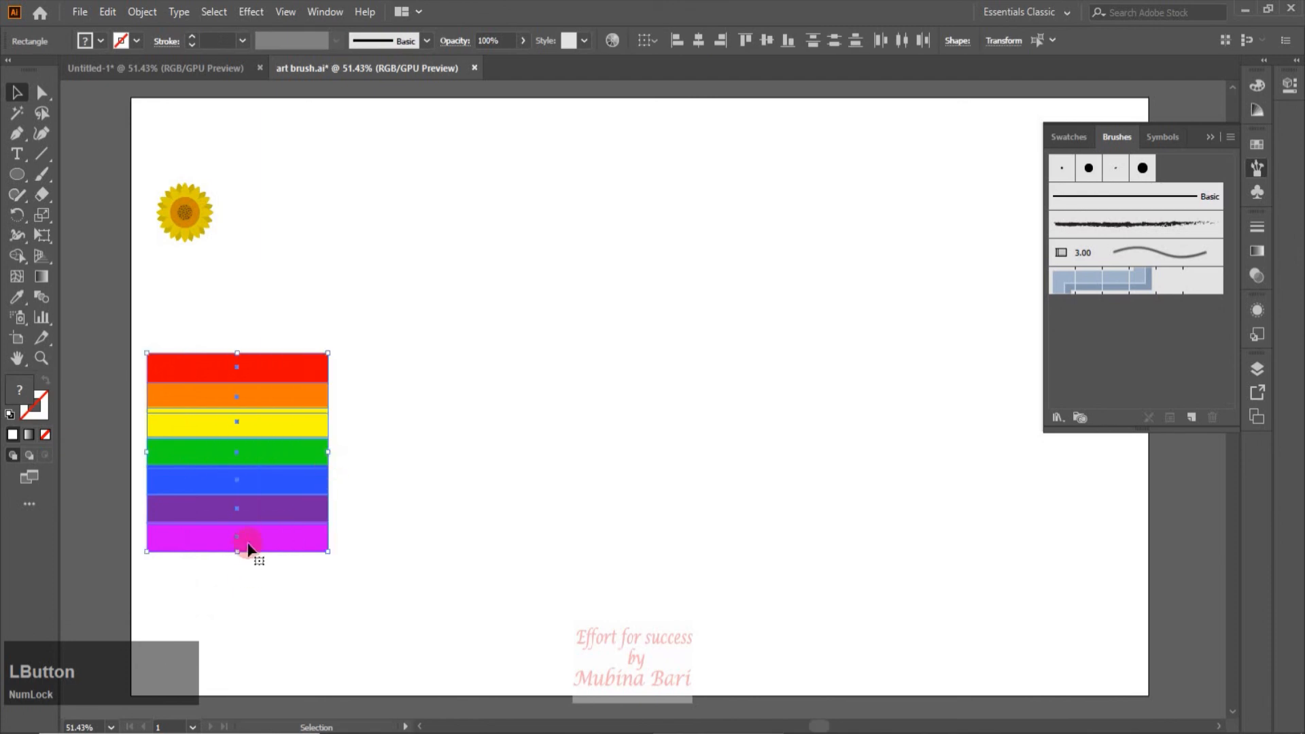
drag(241, 551, 253, 395)
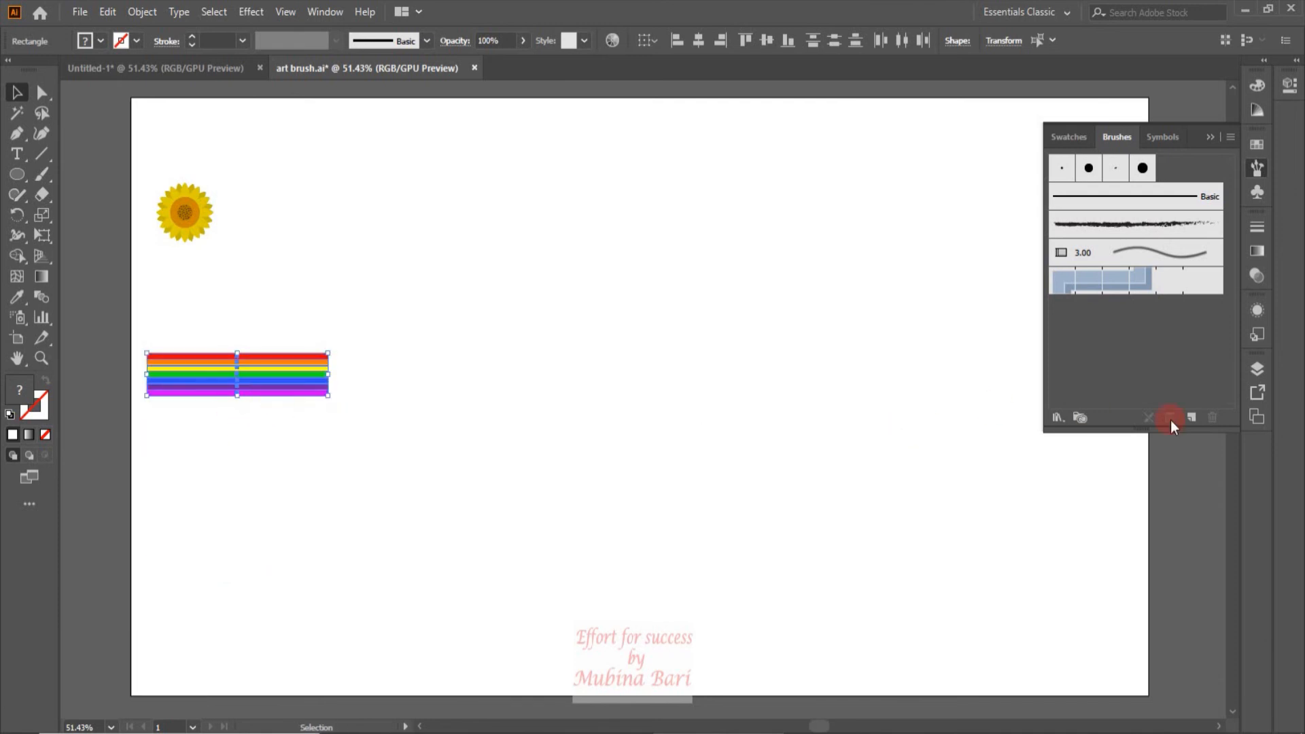
Step: Create a new art brush from the selected rainbow stripes, keeping the default brush options
click(1190, 417)
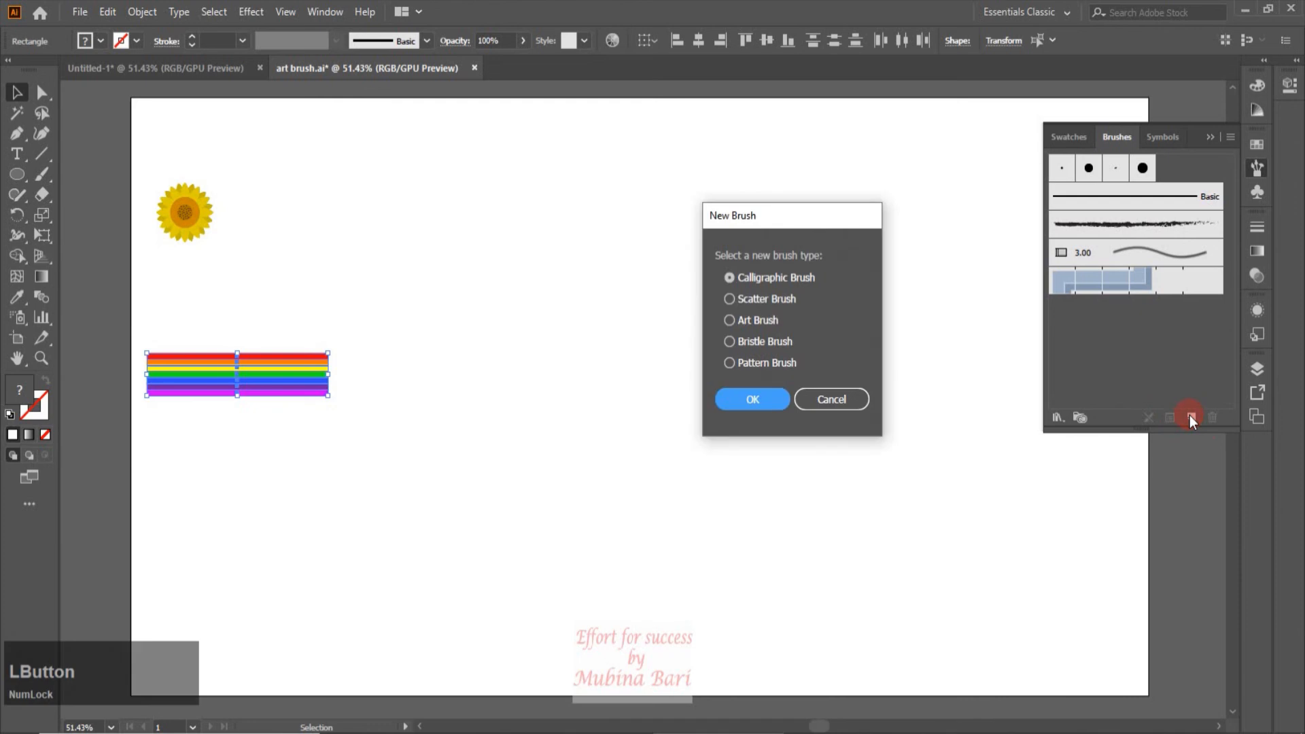
click(728, 320)
click(747, 399)
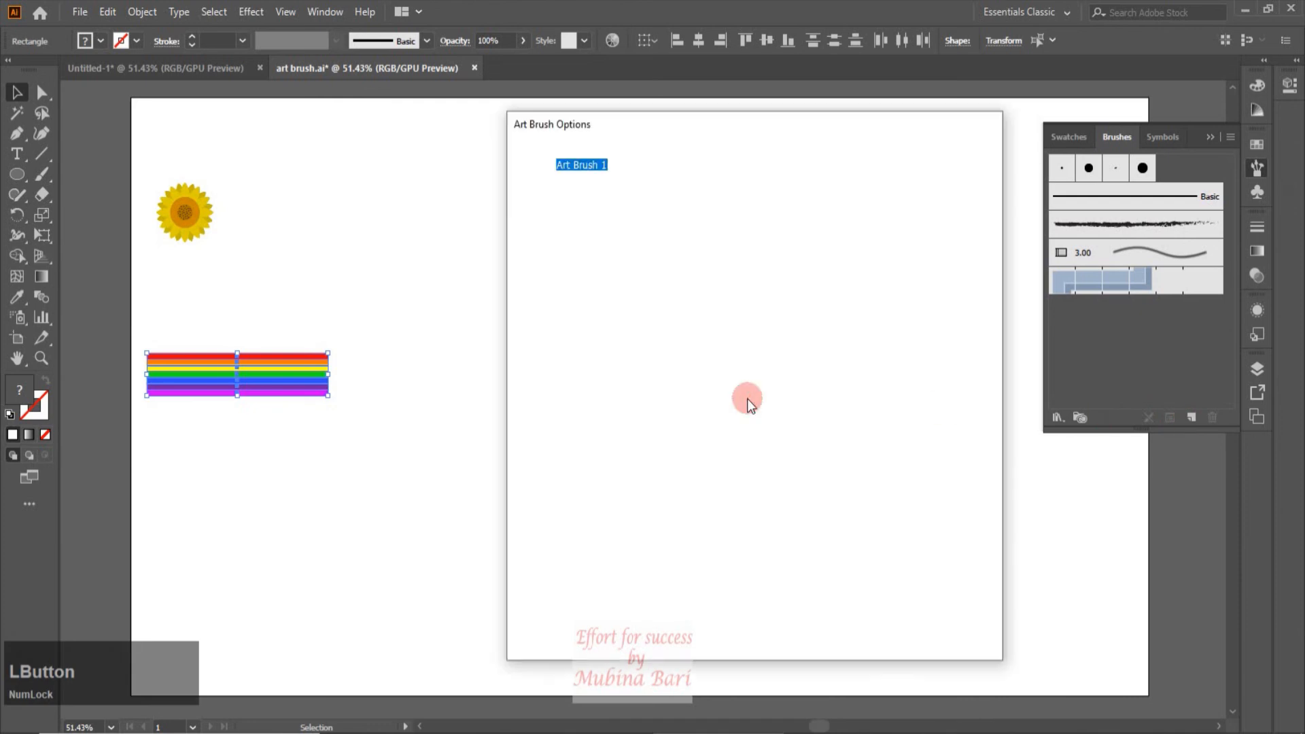
click(886, 620)
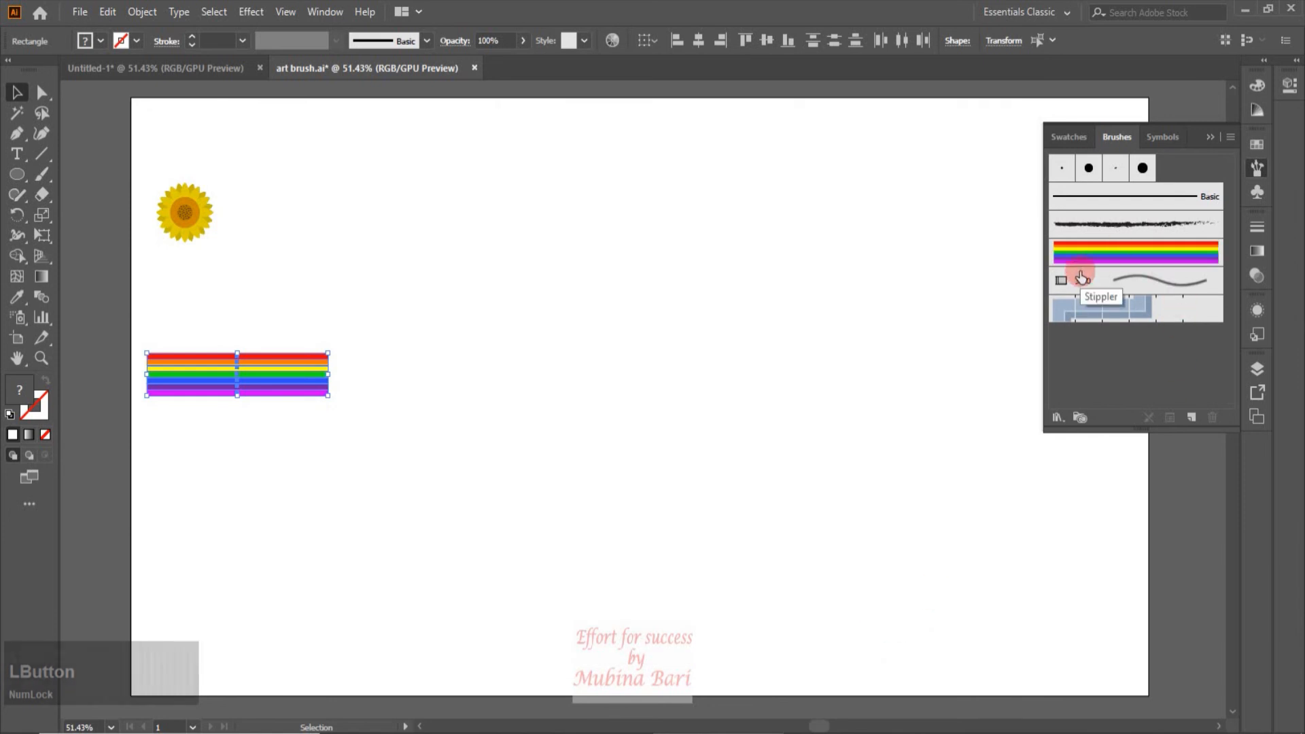
Step: Draw a circle about 522 px in diameter mid-artboard and delete its lowest anchor point to leave an upper semicircular arc
click(22, 177)
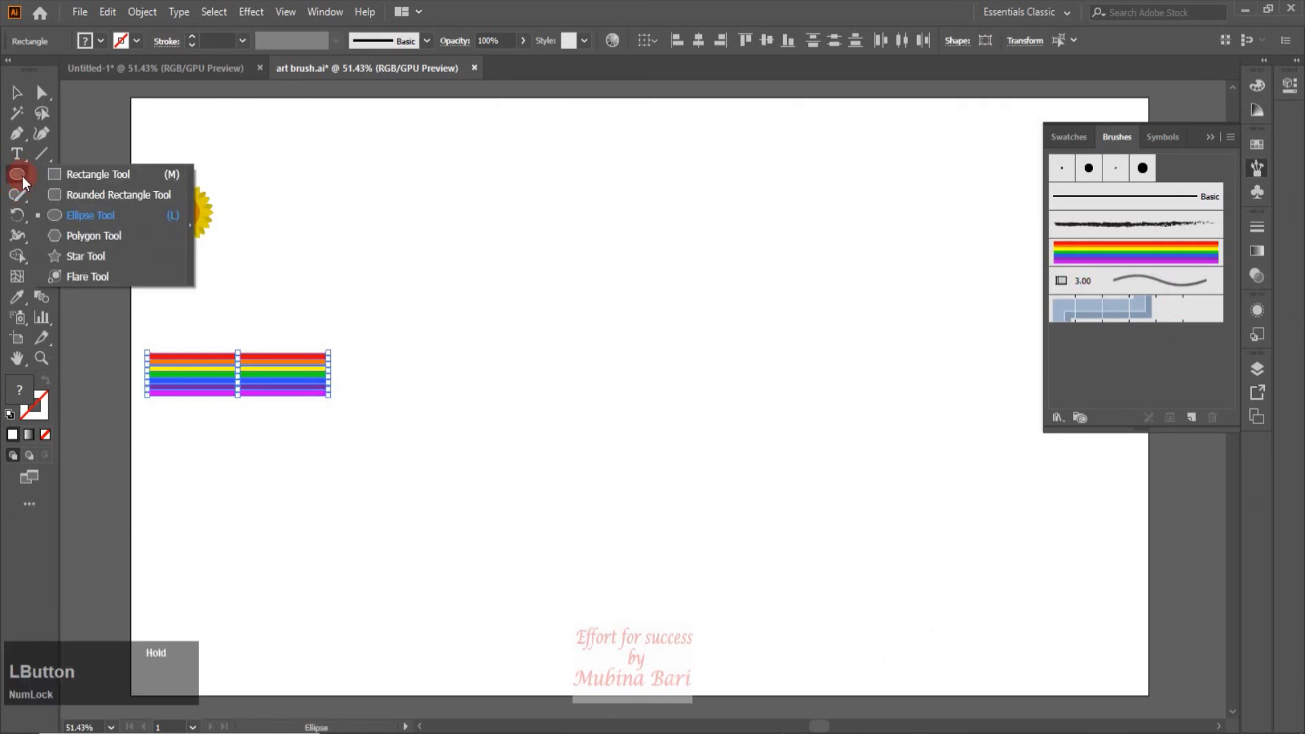
drag(22, 177, 70, 218)
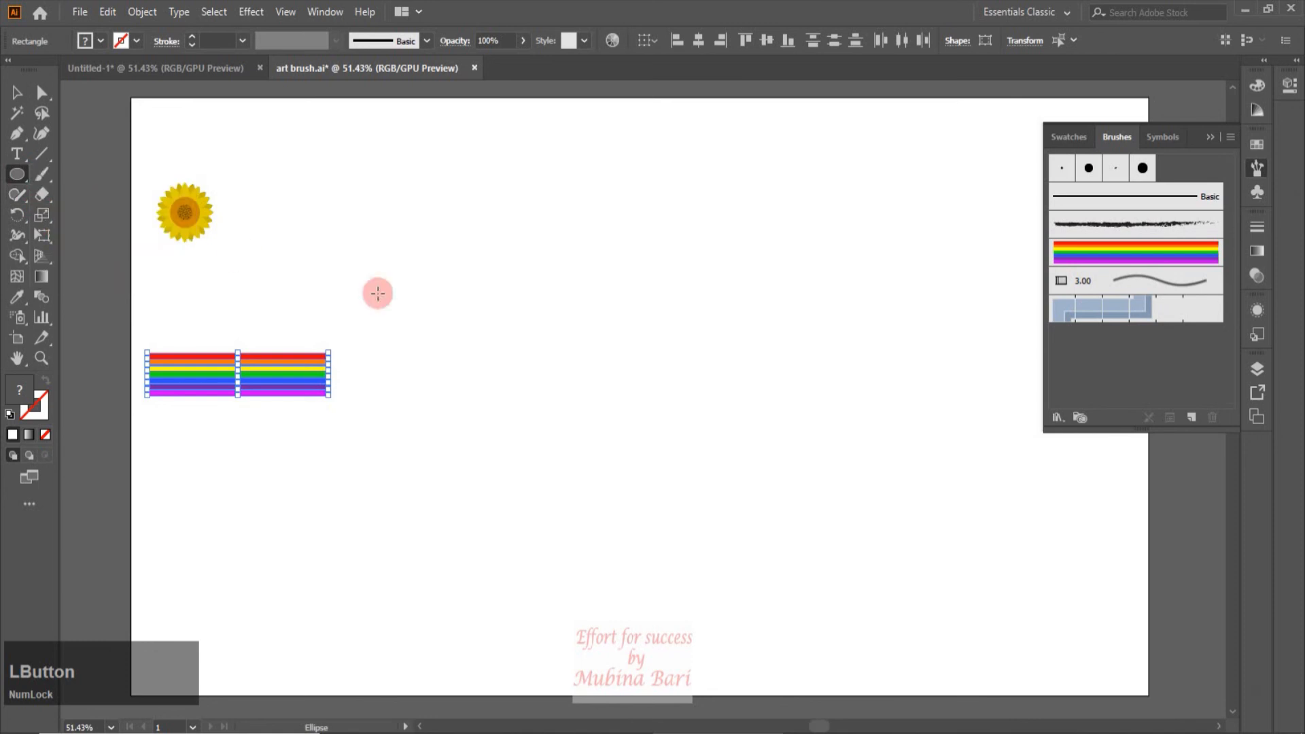
drag(460, 252, 737, 458)
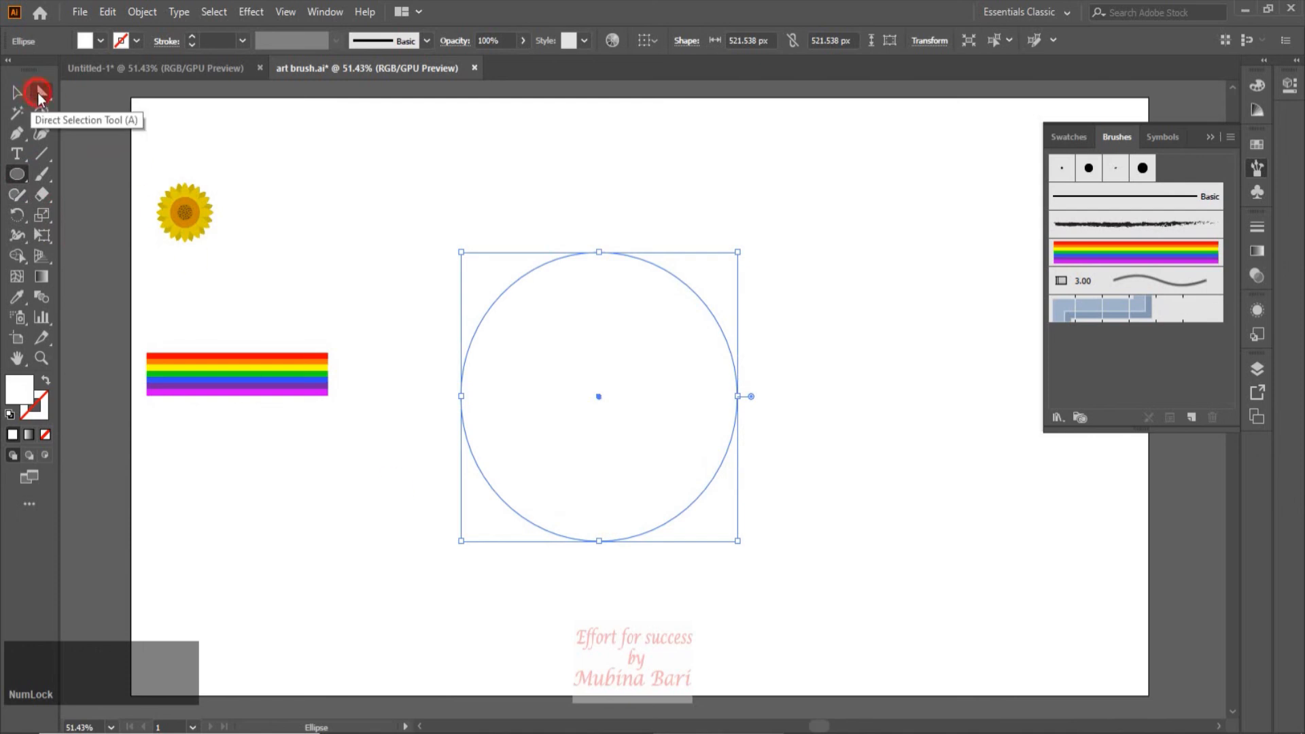
click(39, 92)
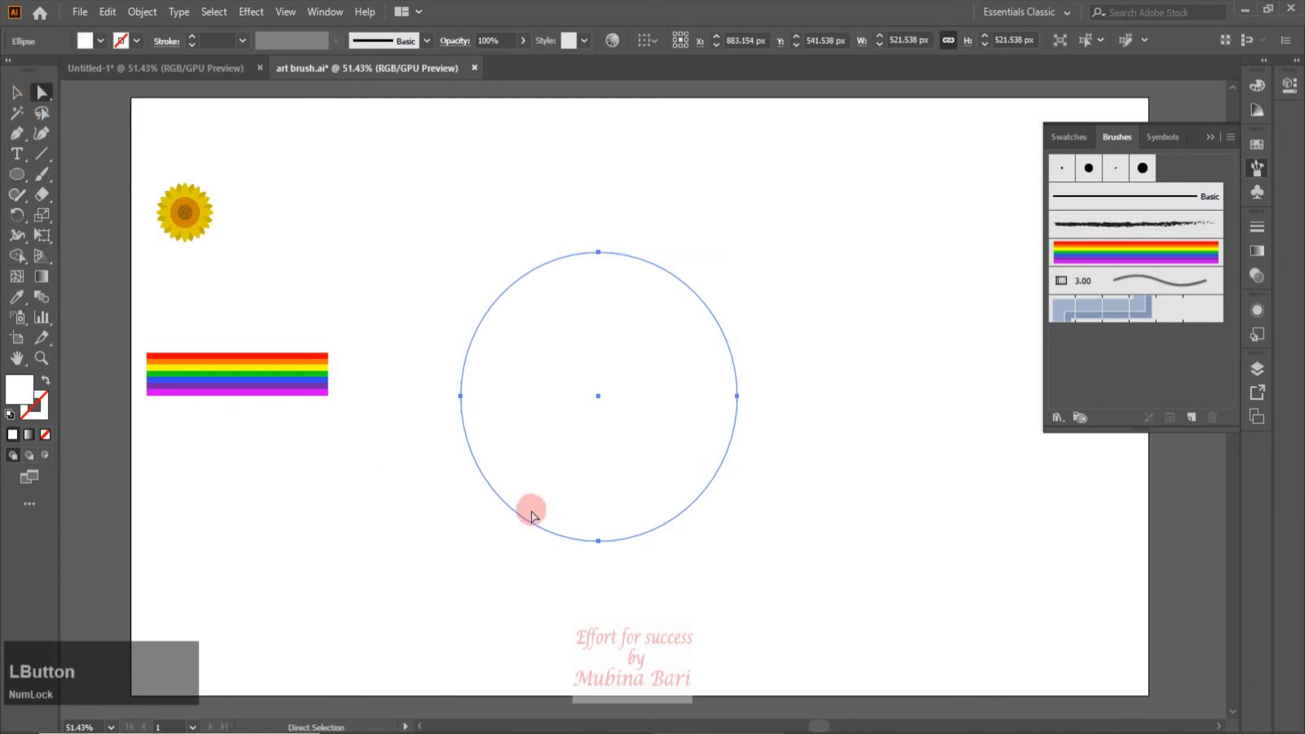
click(598, 541)
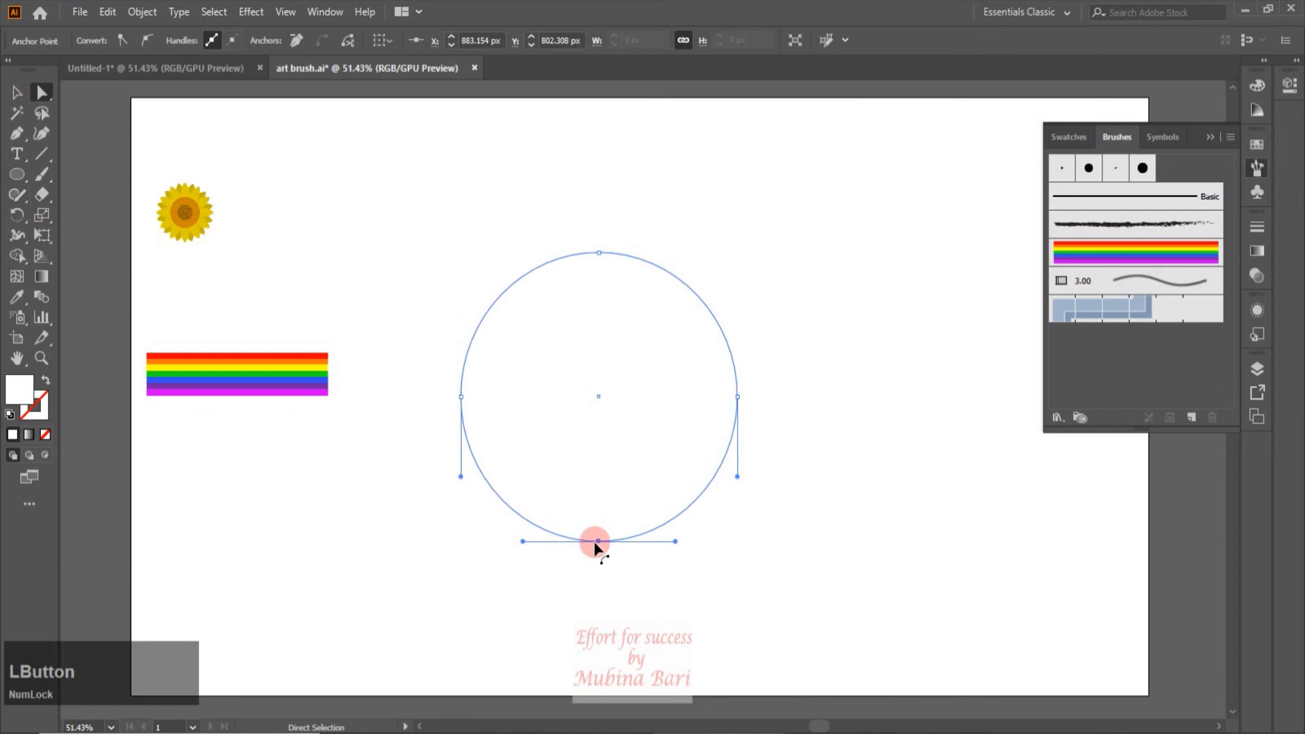
key(Delete)
click(574, 512)
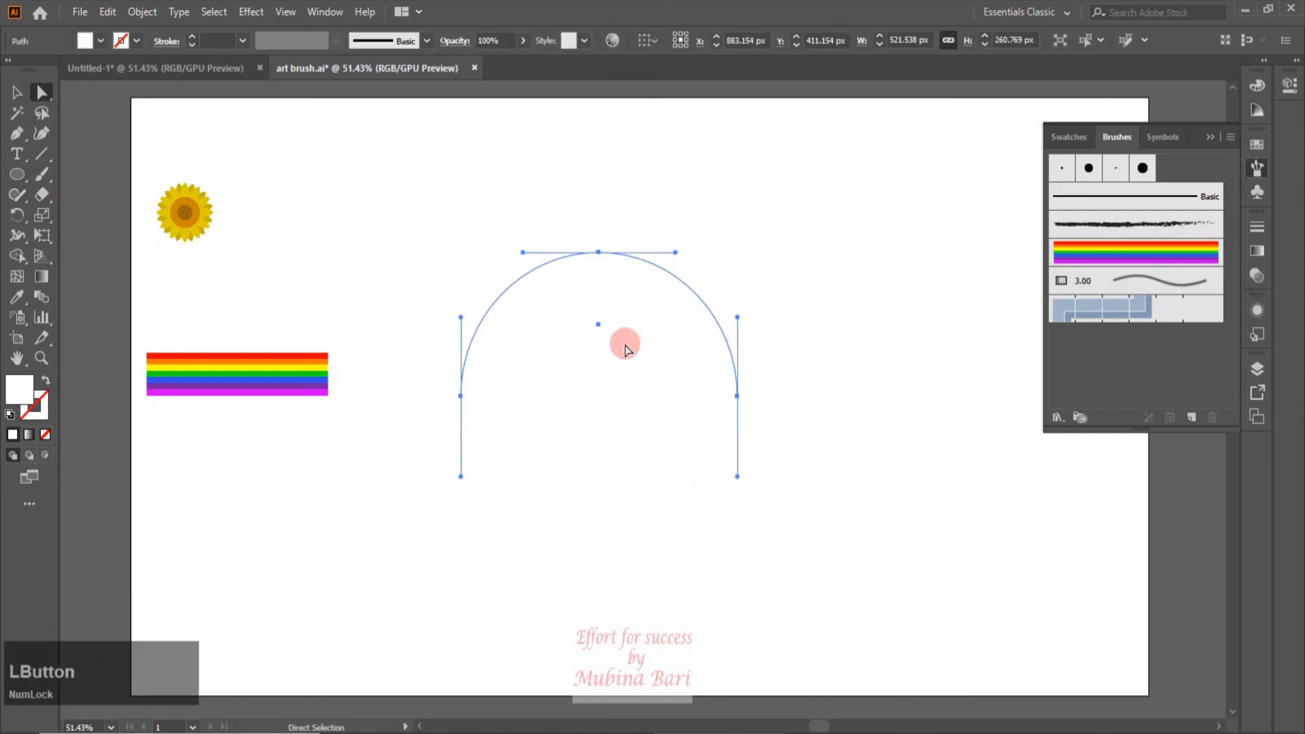
Step: Apply the rainbow art brush to the arc with no fill and move the arc to the artboard's upper edge, right of centre
click(12, 454)
click(737, 395)
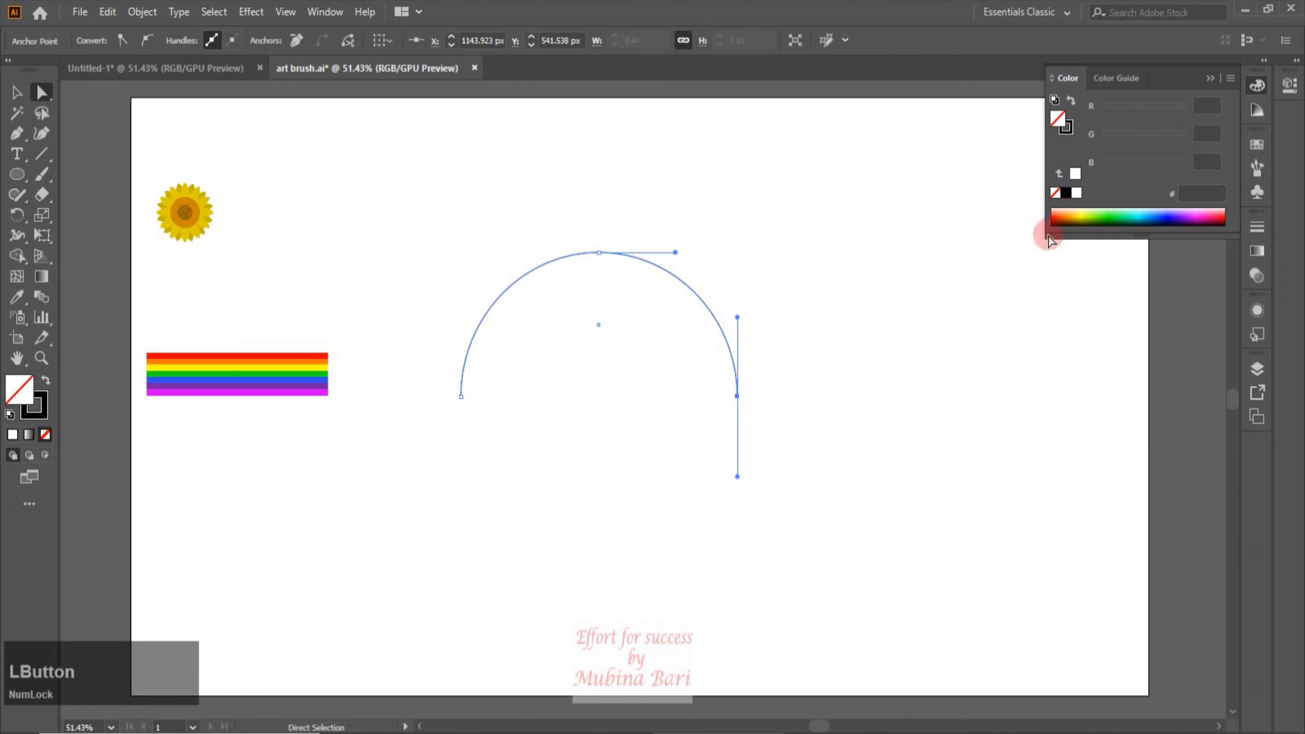
click(1257, 170)
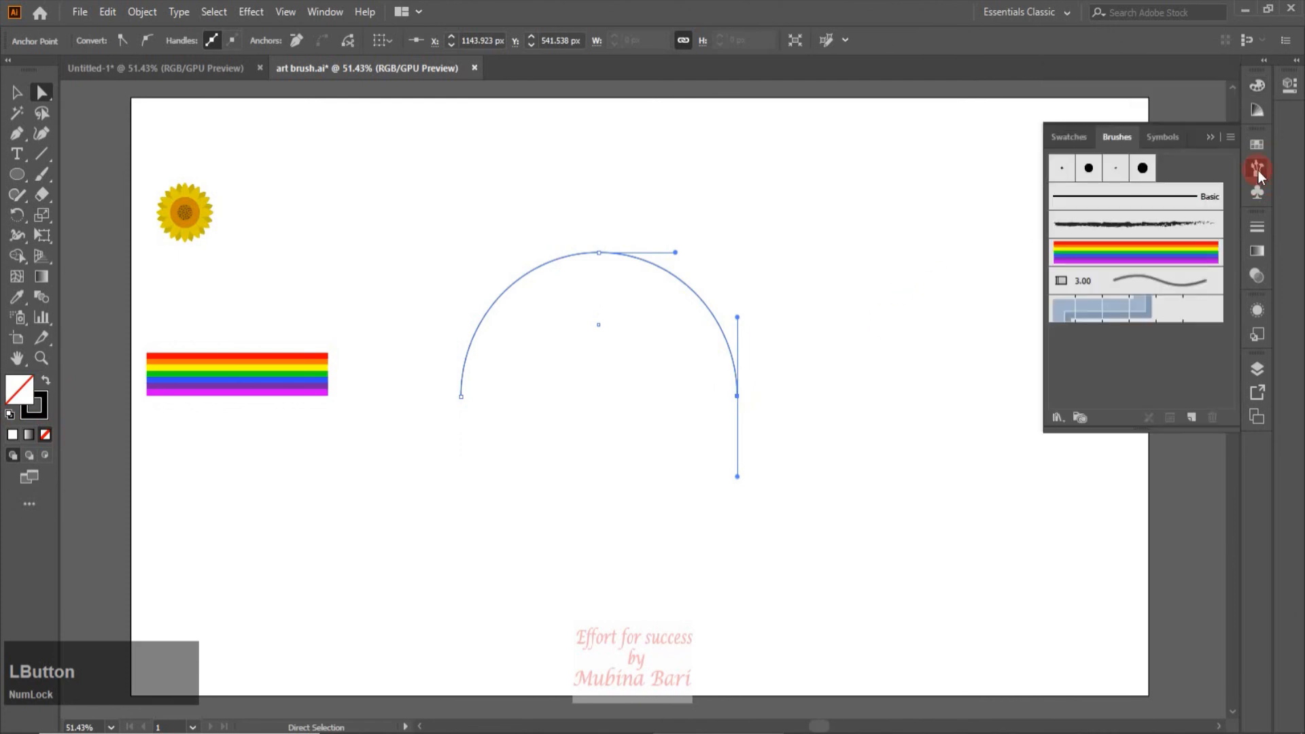
click(1176, 253)
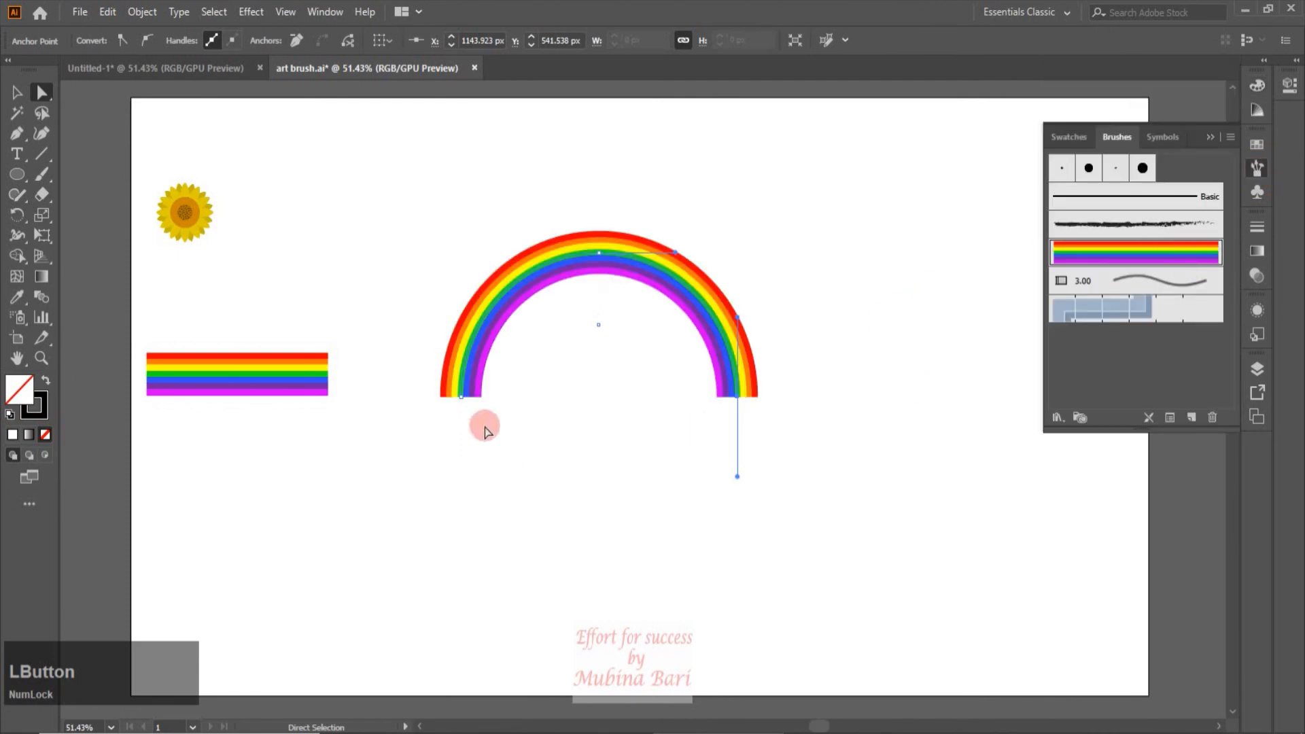
click(647, 219)
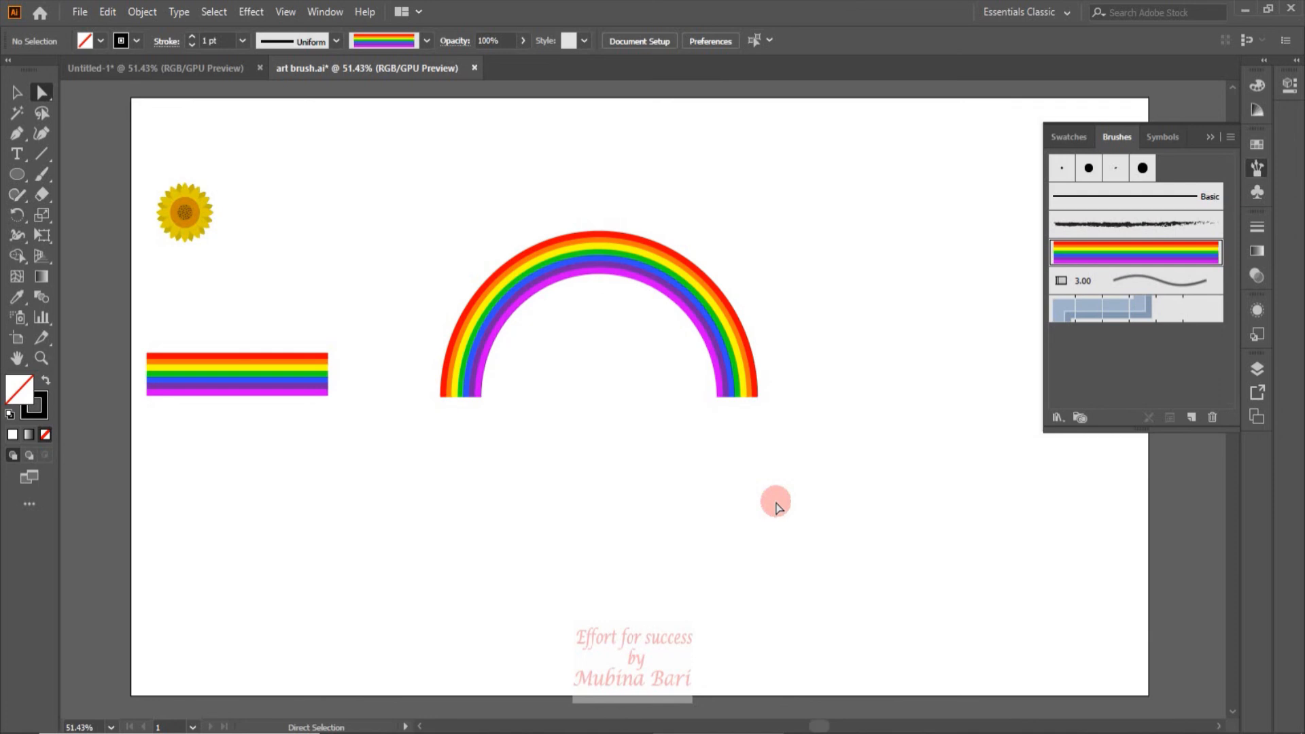
drag(482, 224, 833, 123)
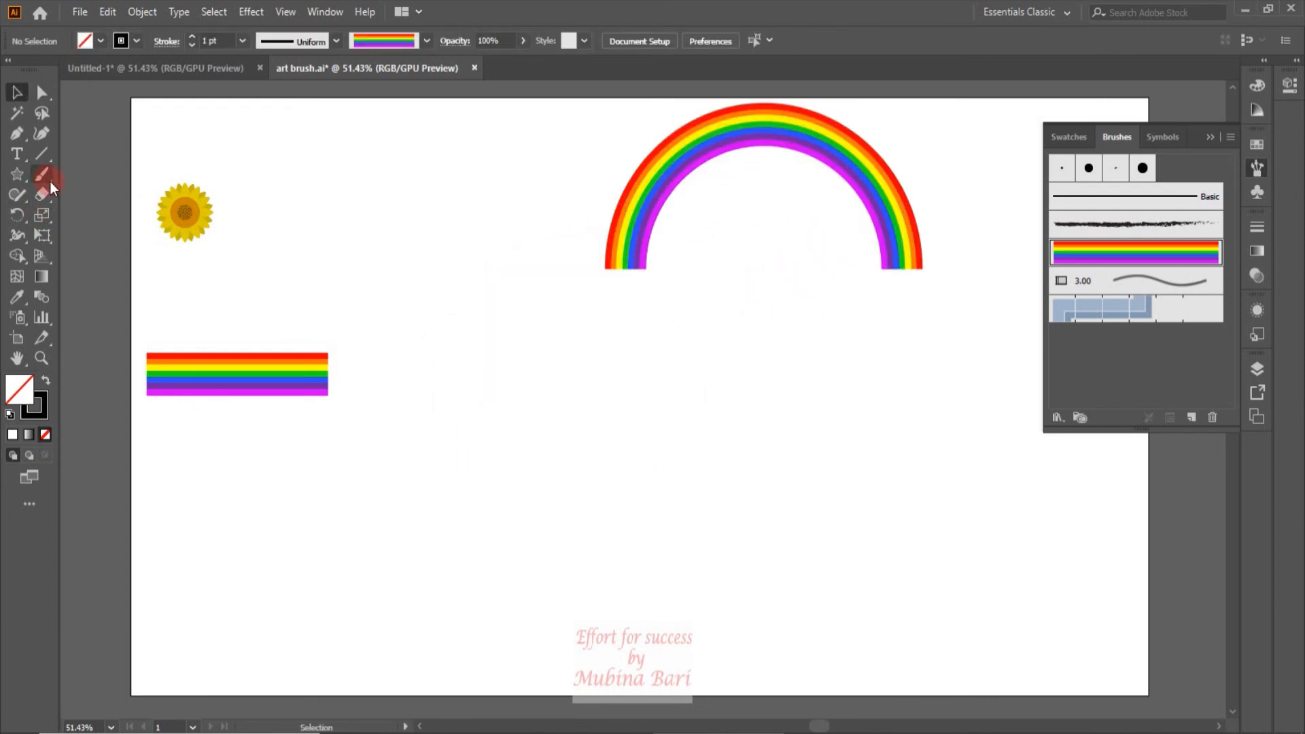
Step: Draw an ellipse about 371 × 337 px below and left of the rainbow arc and apply the rainbow art brush to it
drag(23, 182, 84, 218)
mouse_move(426, 353)
mouse_down()
mouse_move(583, 518)
mouse_move(623, 540)
mouse_up()
click(1142, 253)
click(851, 507)
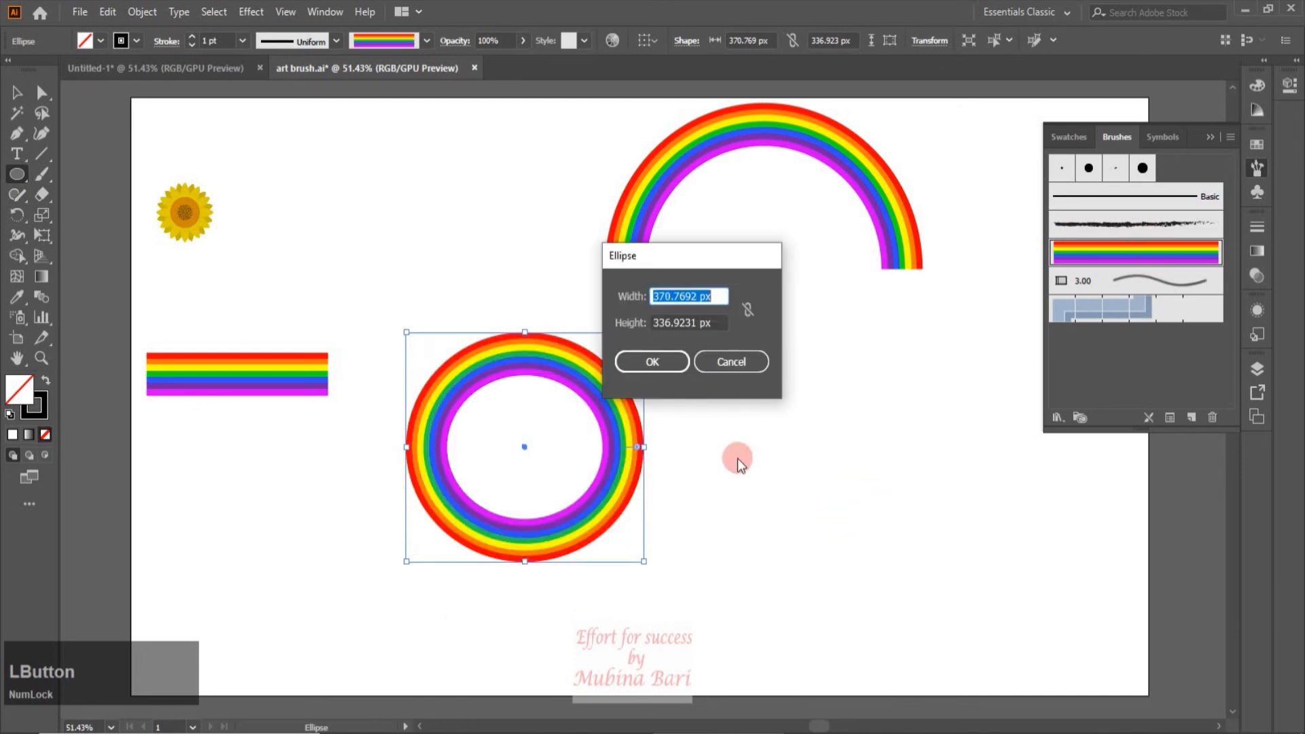
Step: Delete the rainbow ellipse and the straight rainbow stripe artwork, keeping the rainbow arc
click(732, 363)
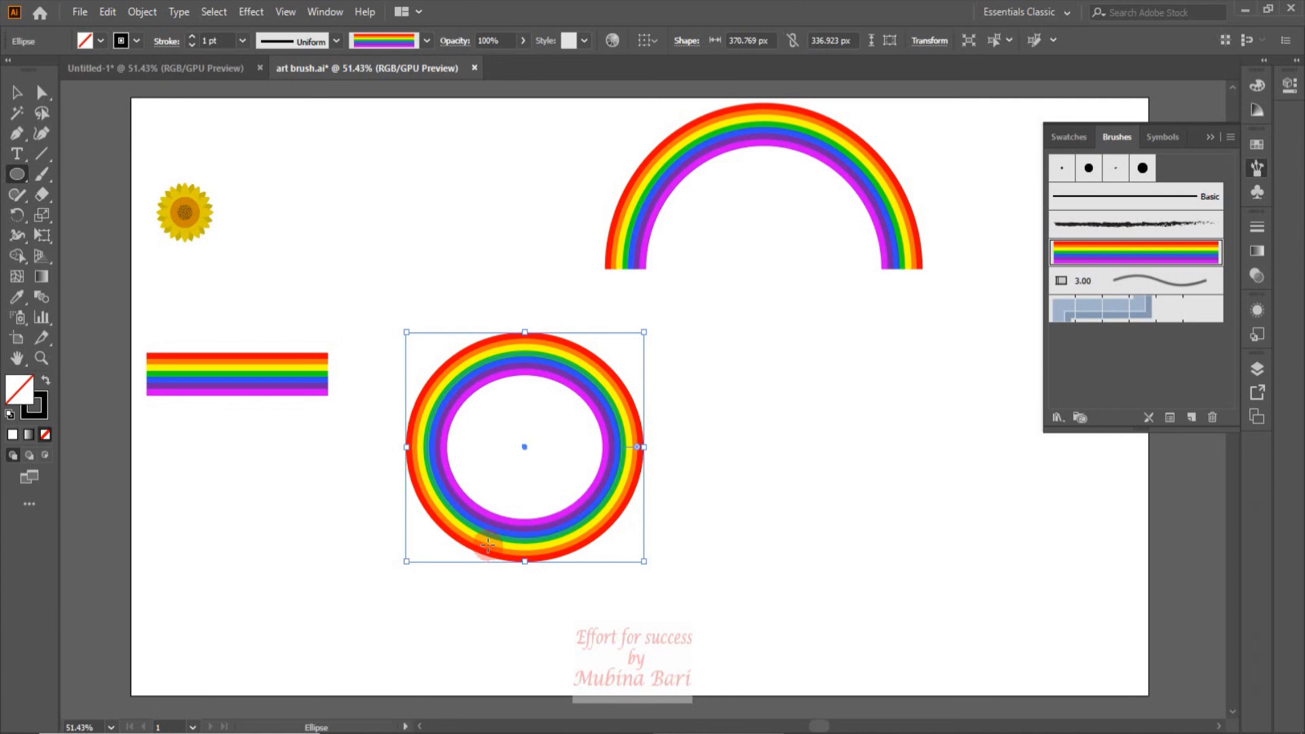
key(Delete)
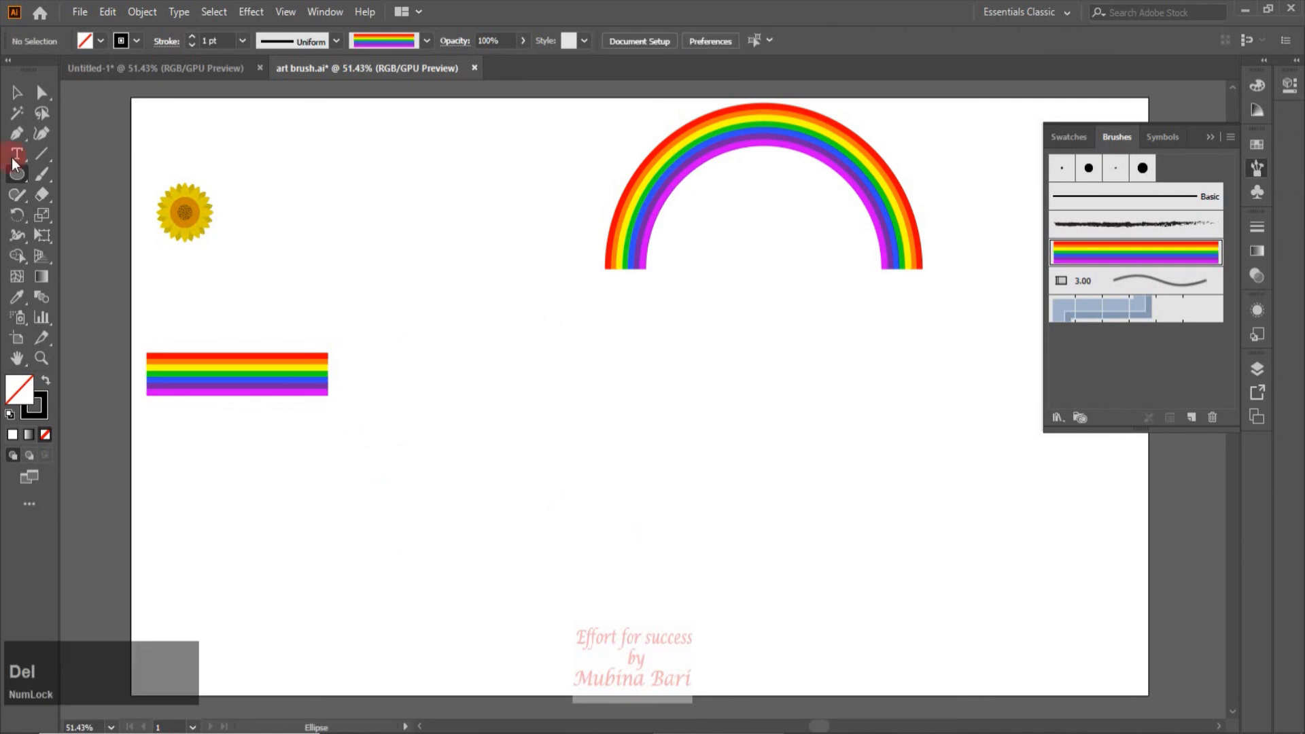
click(17, 91)
click(175, 377)
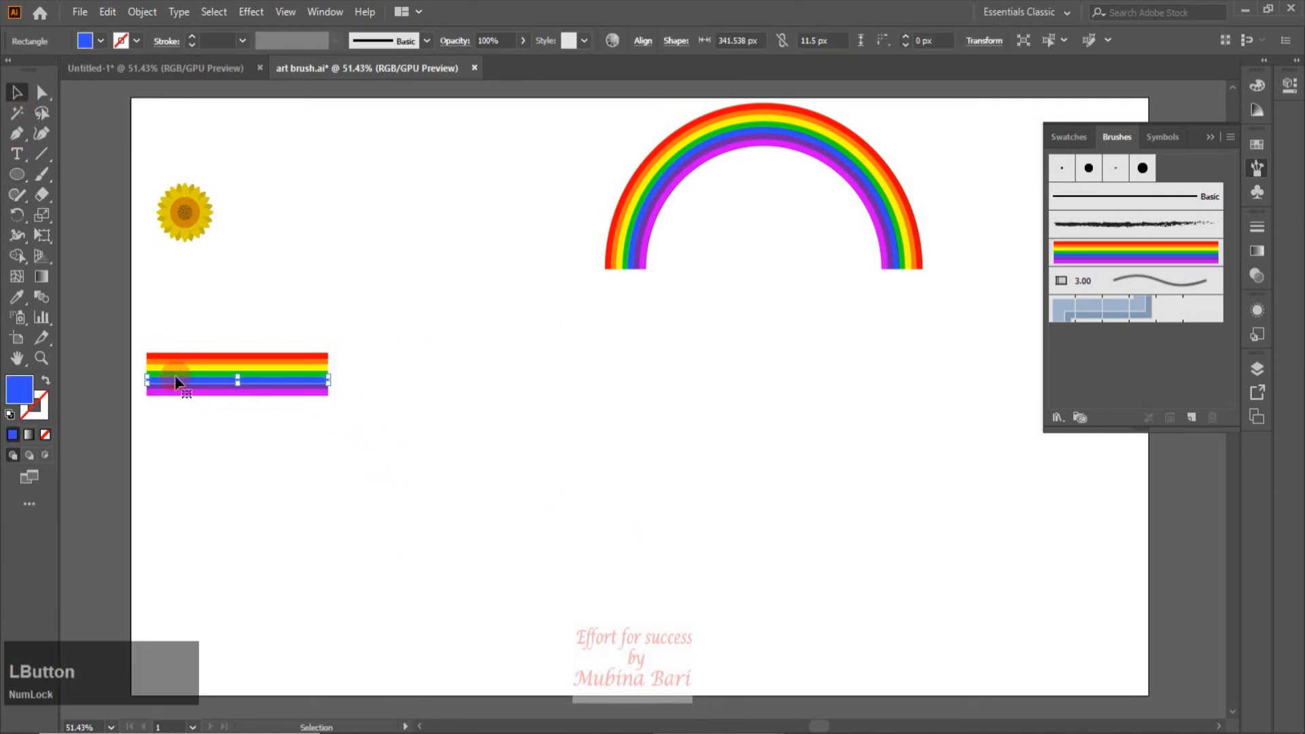
key(Delete)
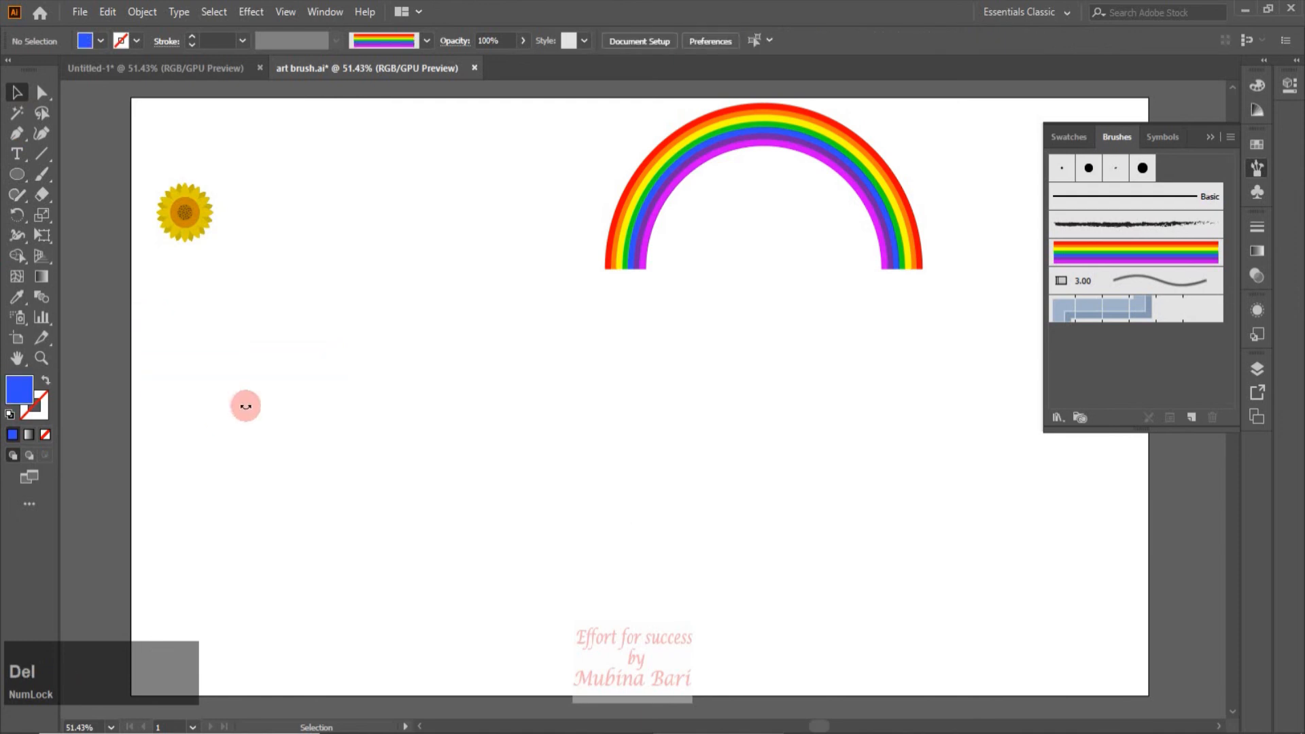
Step: Move the sunflower closer to mid-artboard and draw a dark green bar about 740 × 31 px just below it
click(200, 233)
drag(200, 232, 433, 350)
drag(17, 174, 117, 215)
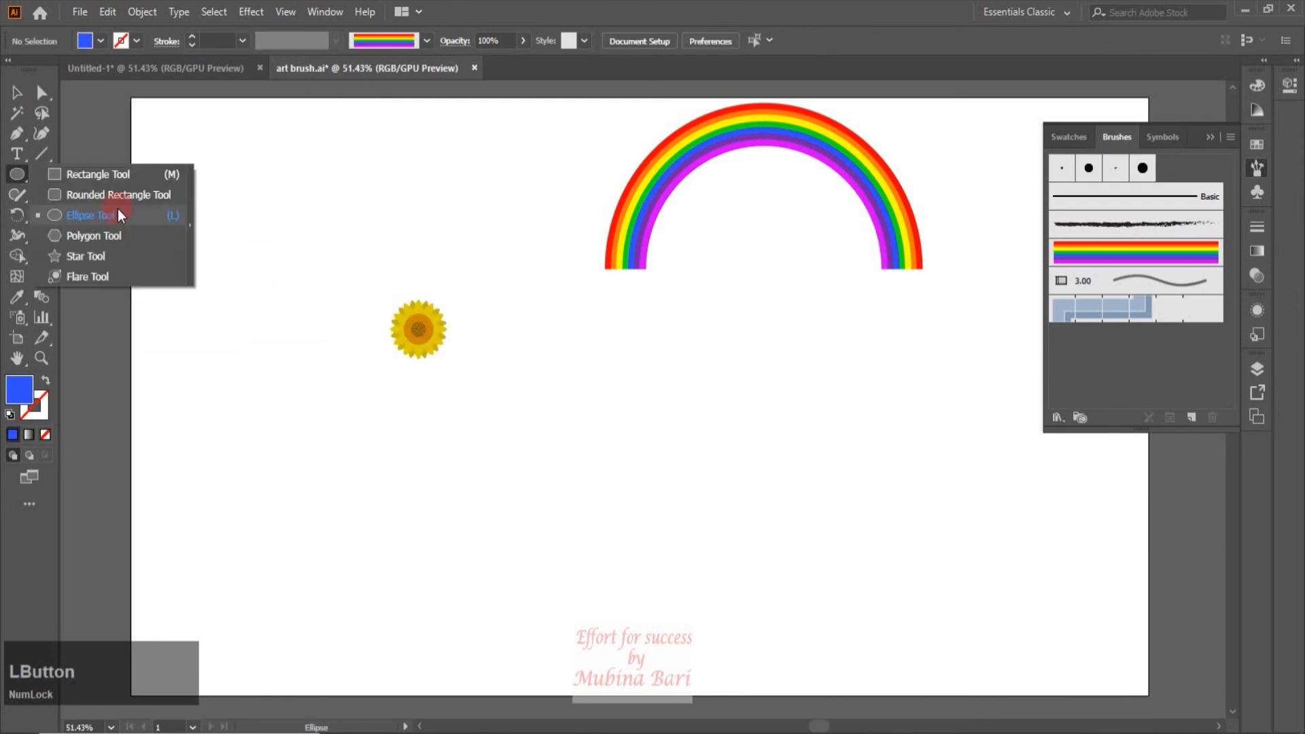
click(83, 174)
drag(216, 380, 607, 397)
click(85, 41)
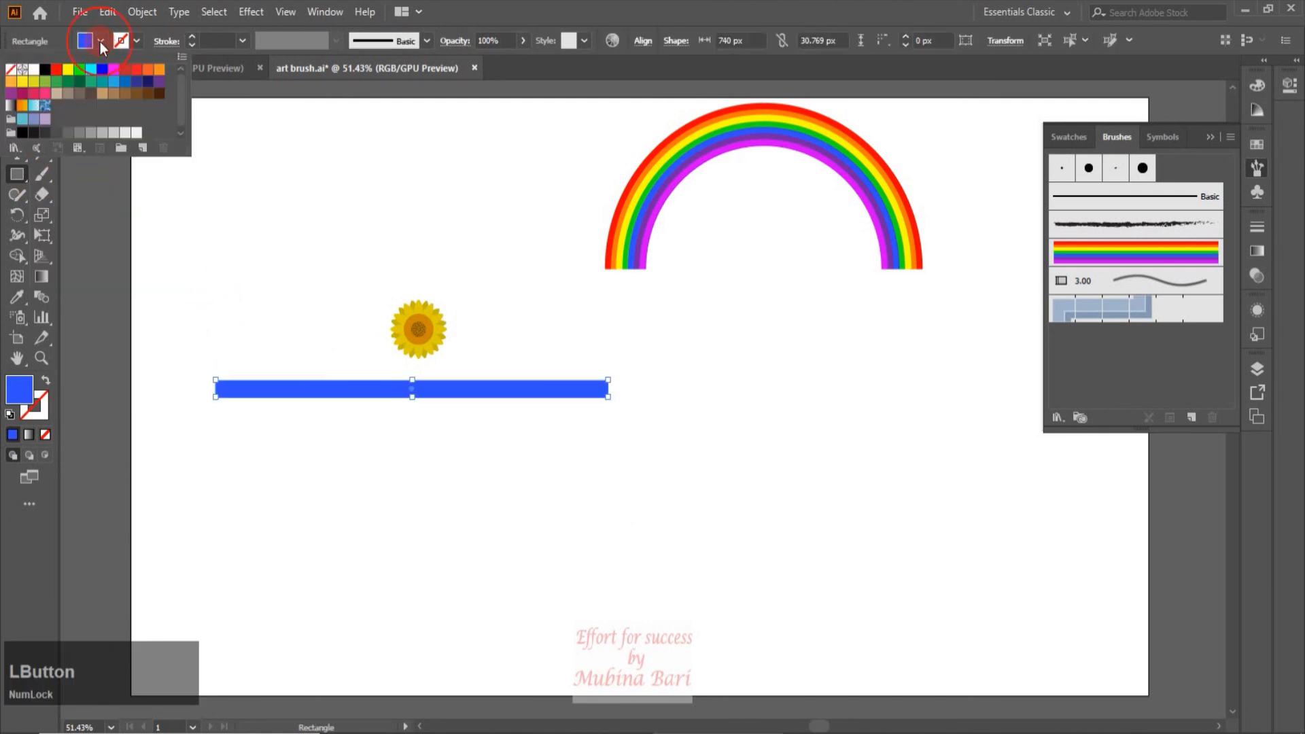
click(79, 89)
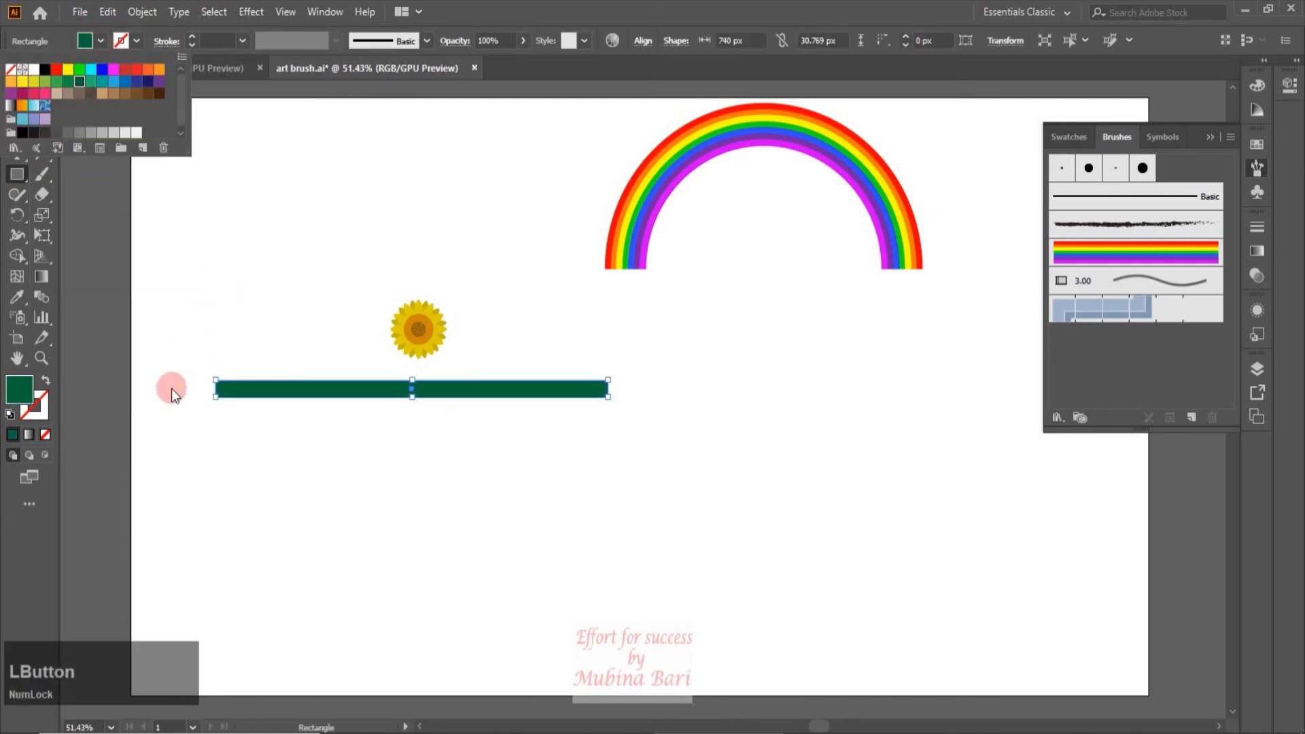
click(296, 465)
click(296, 465)
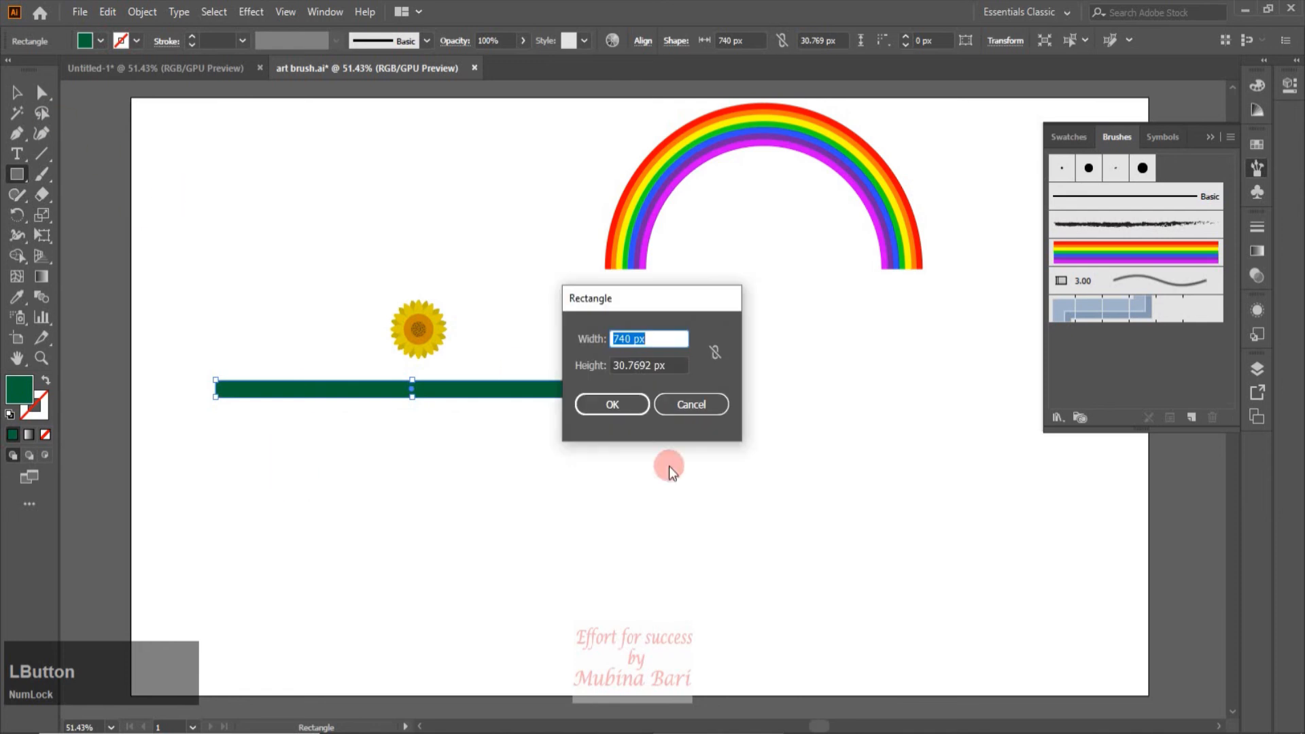
click(689, 411)
Step: Place one sunflower on each end of the green bar and send the bar to the back, behind the flowers
key(v)
drag(433, 340, 238, 406)
click(364, 433)
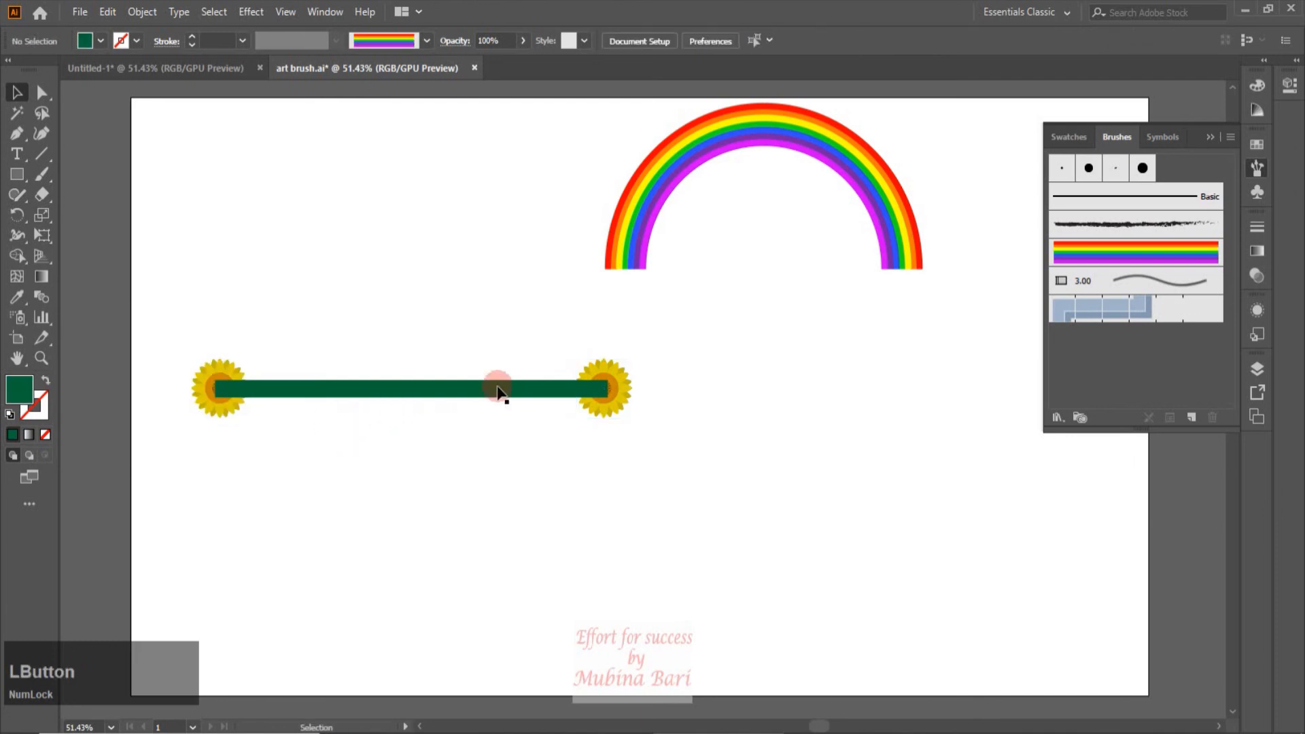
click(416, 393)
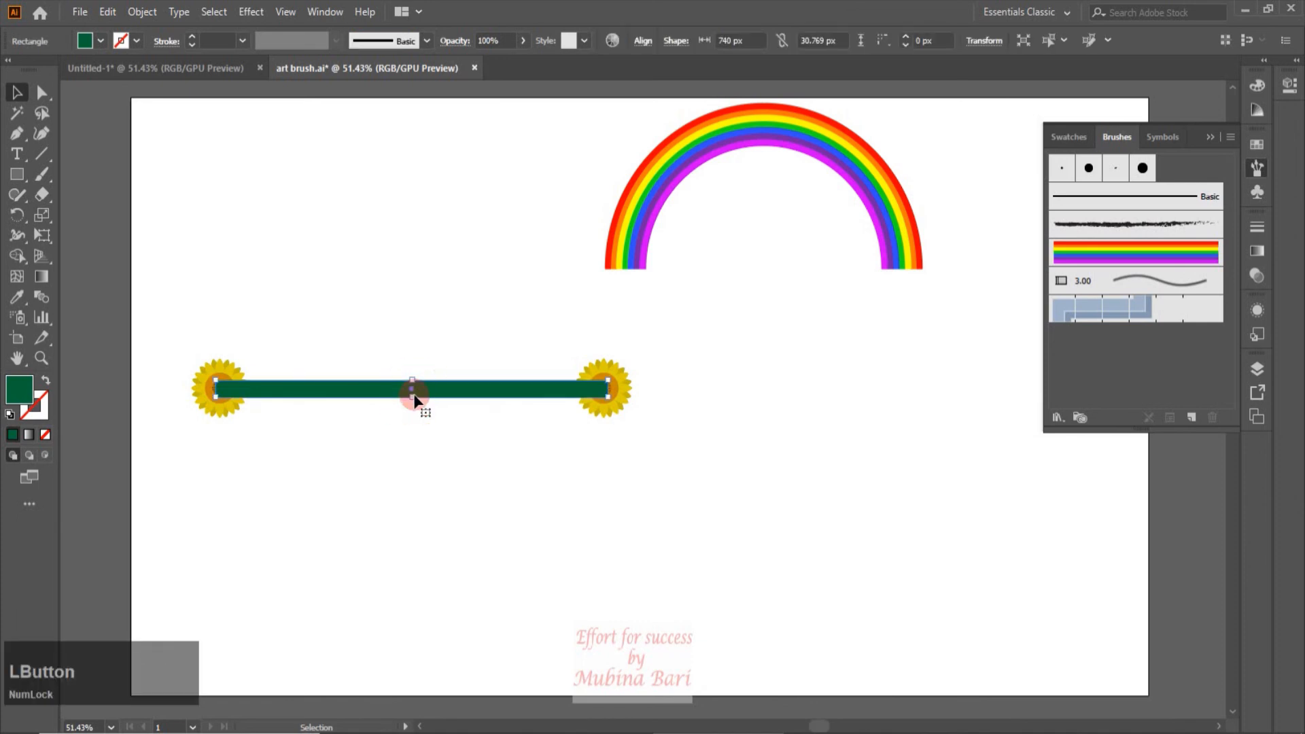
right_click(415, 398)
mouse_move(452, 309)
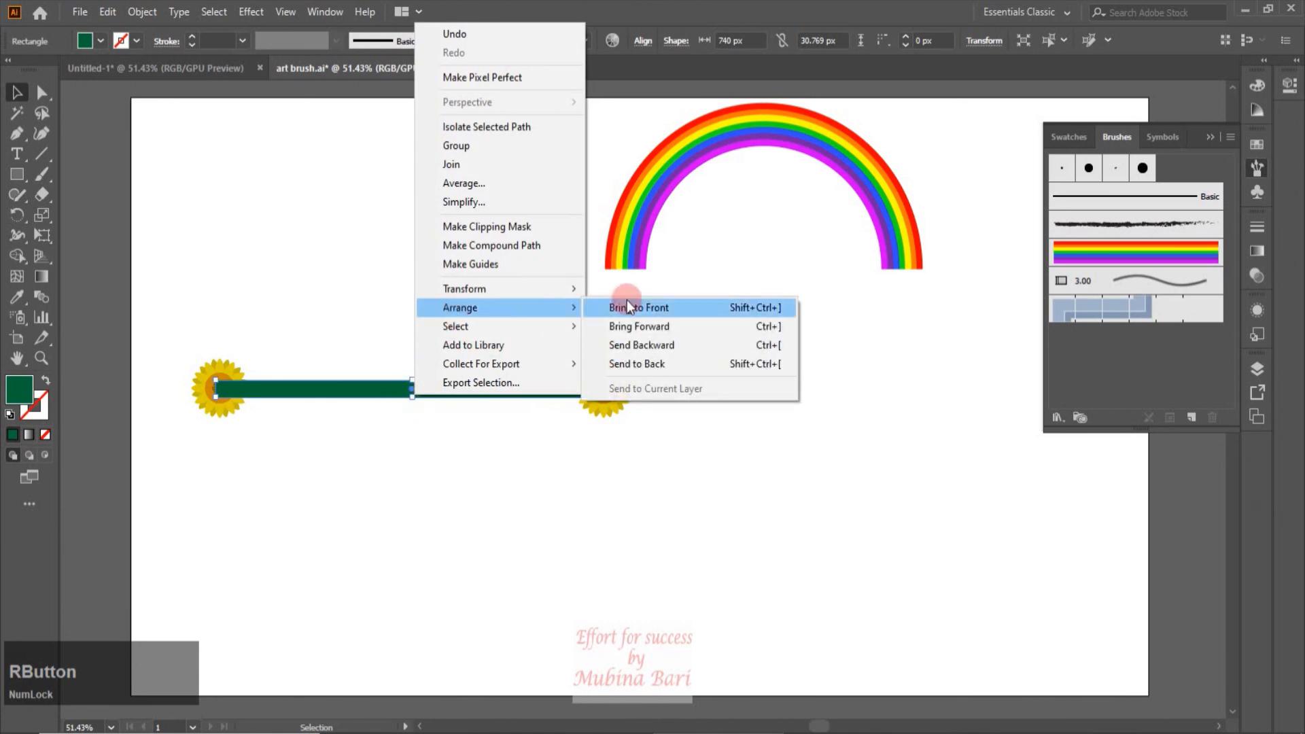
click(657, 362)
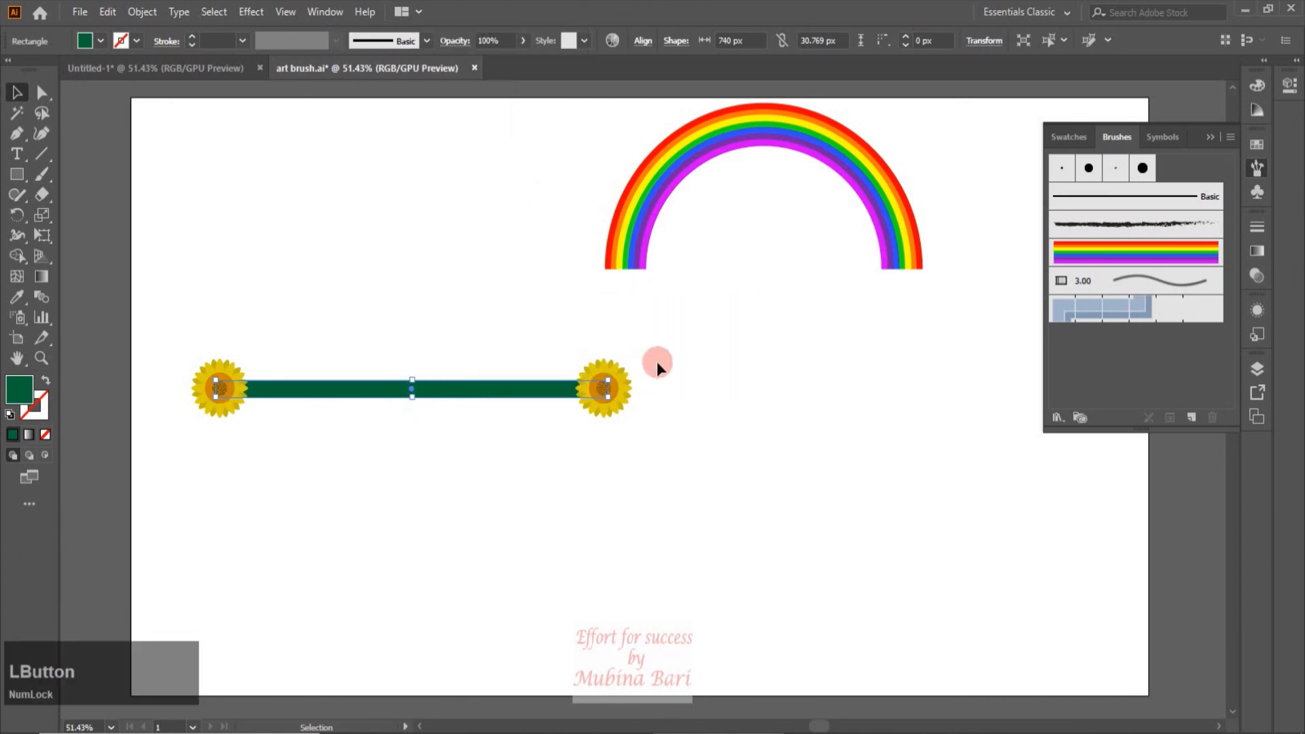
click(564, 497)
Step: Scale the sunflowers and green bar down together to about 351 px wide
drag(170, 340, 705, 452)
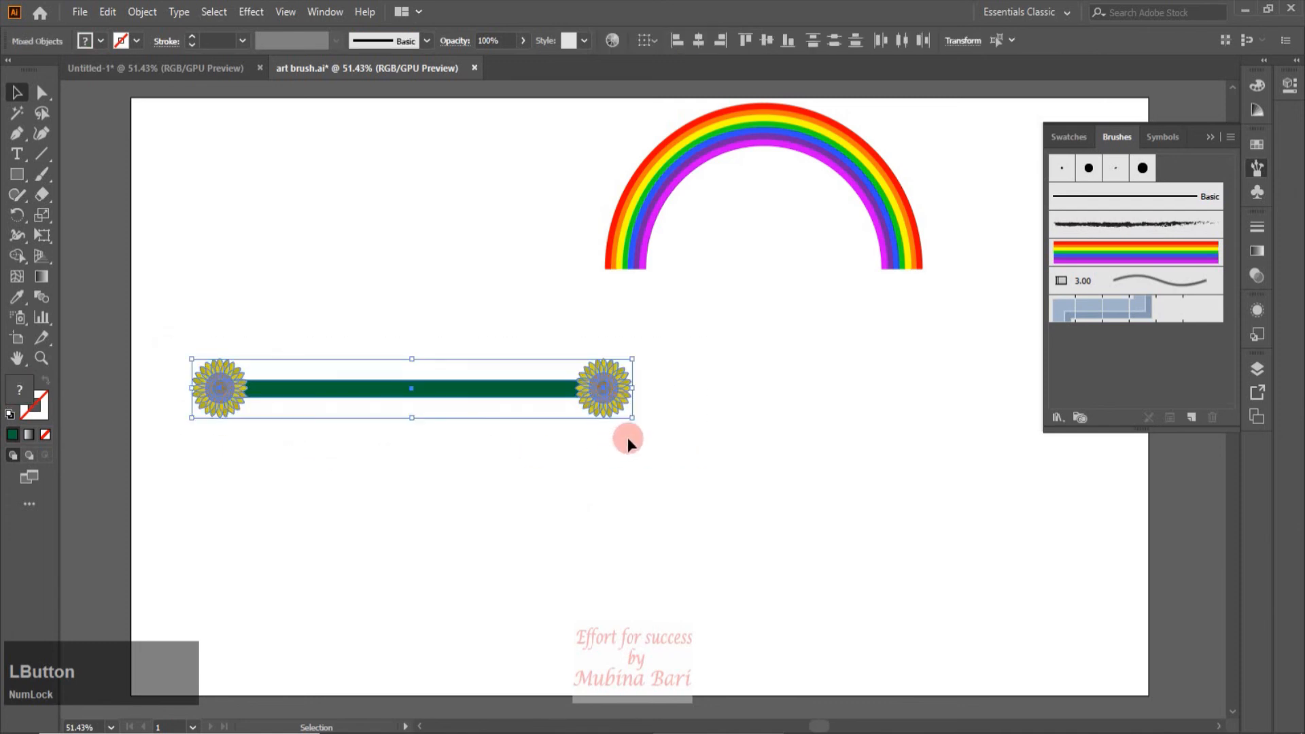
drag(628, 414, 378, 388)
click(384, 420)
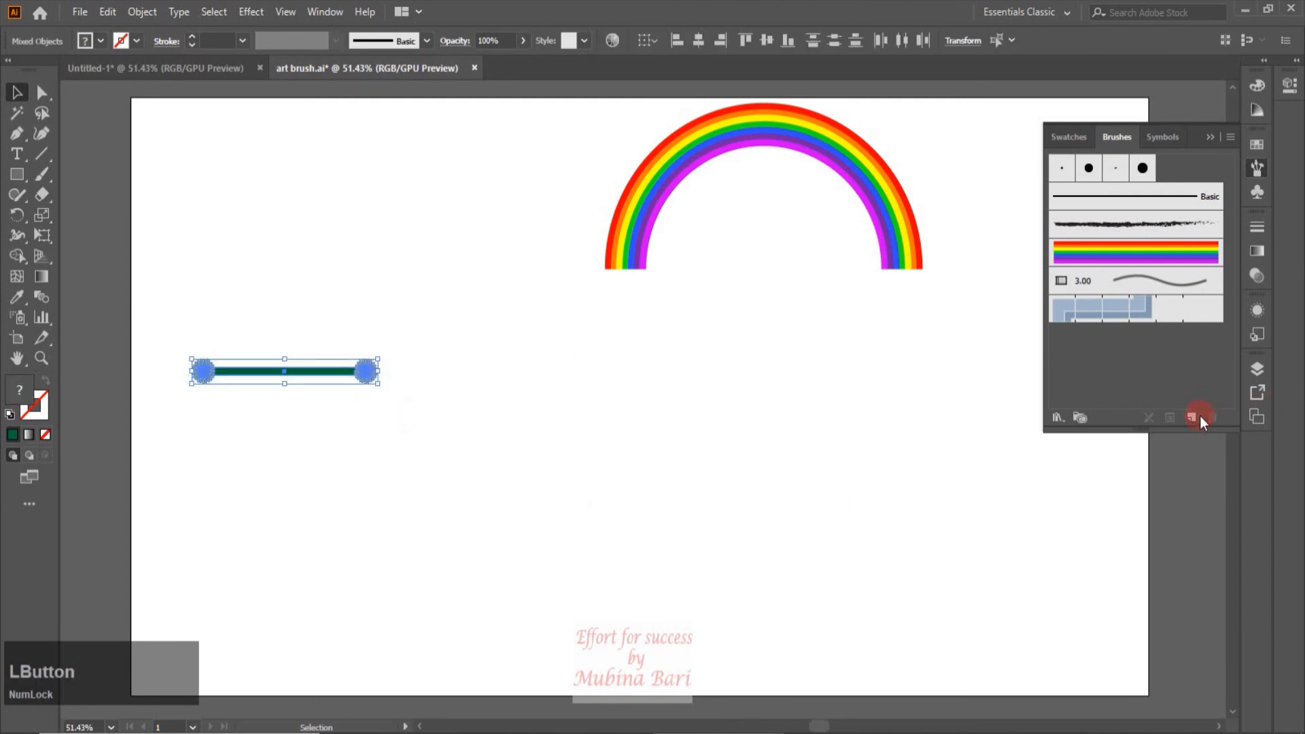
Step: Create an art brush from the sunflower bar, stretched between guides starting at 47.04 px and ending at 303.788 px
click(1200, 416)
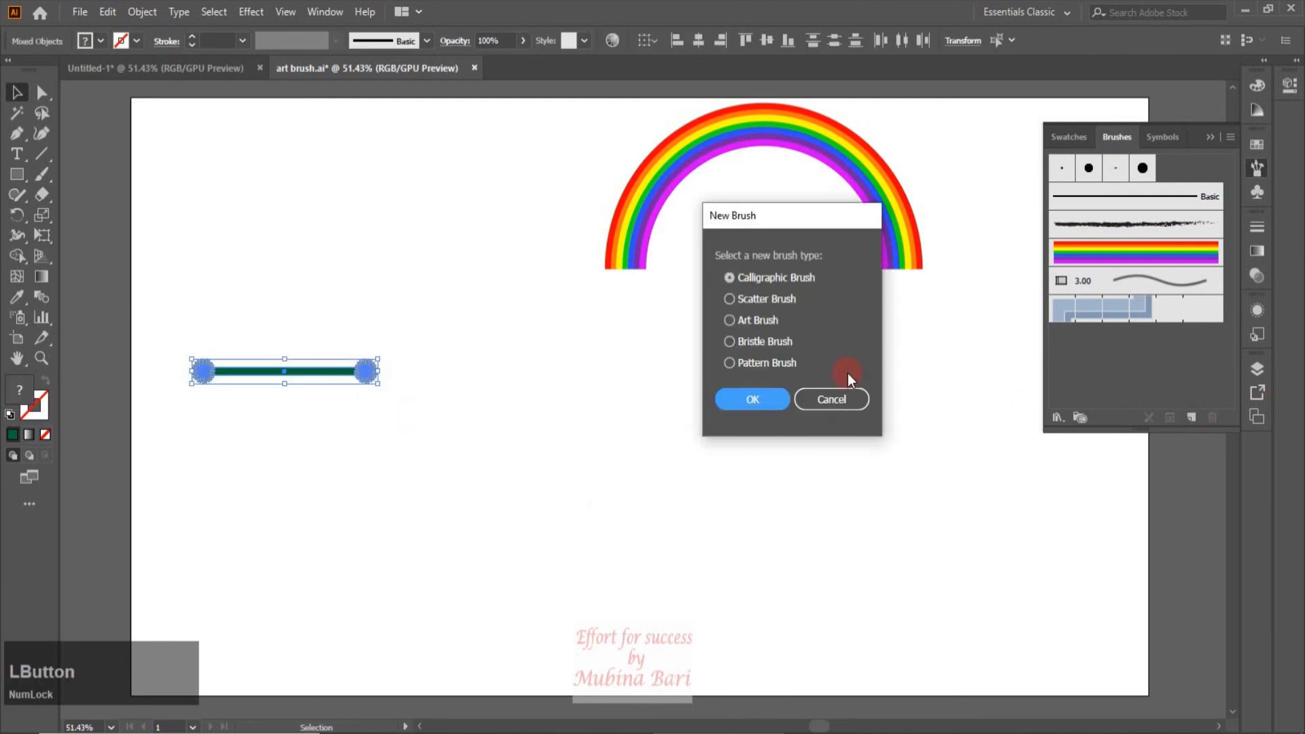
click(732, 323)
click(757, 406)
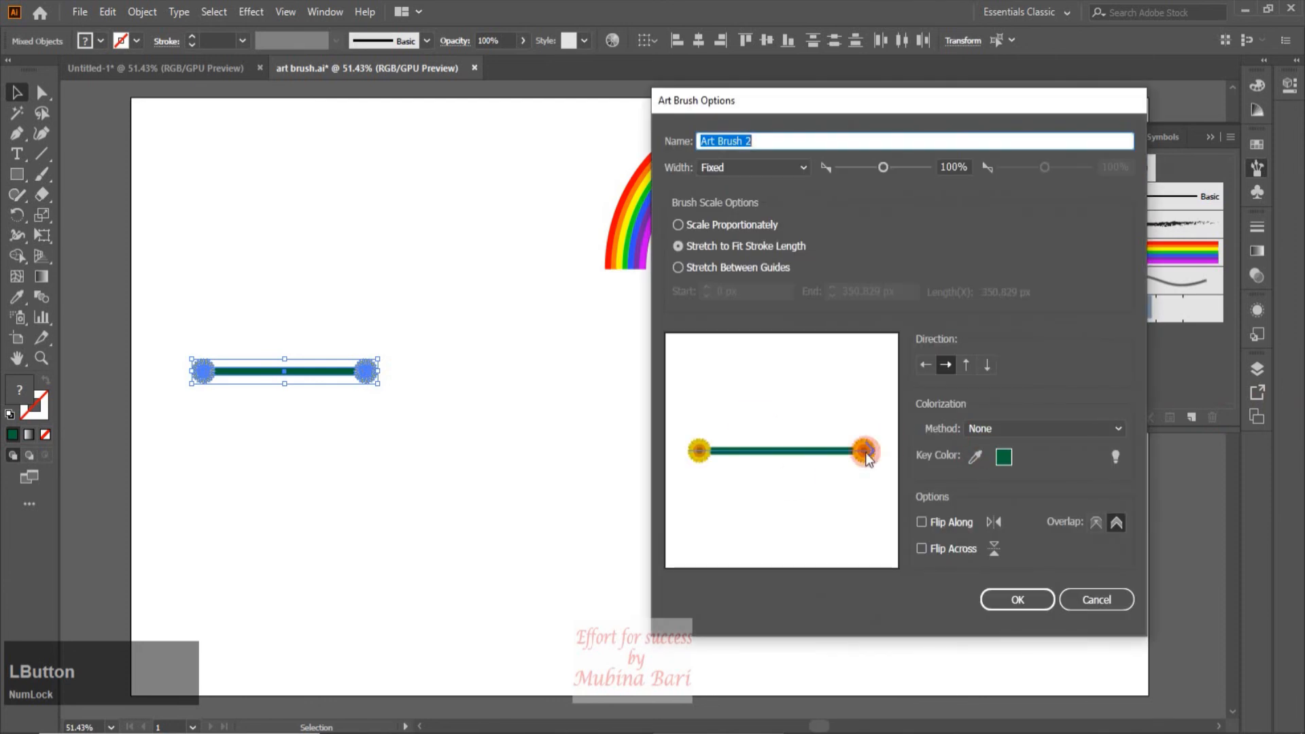
click(680, 267)
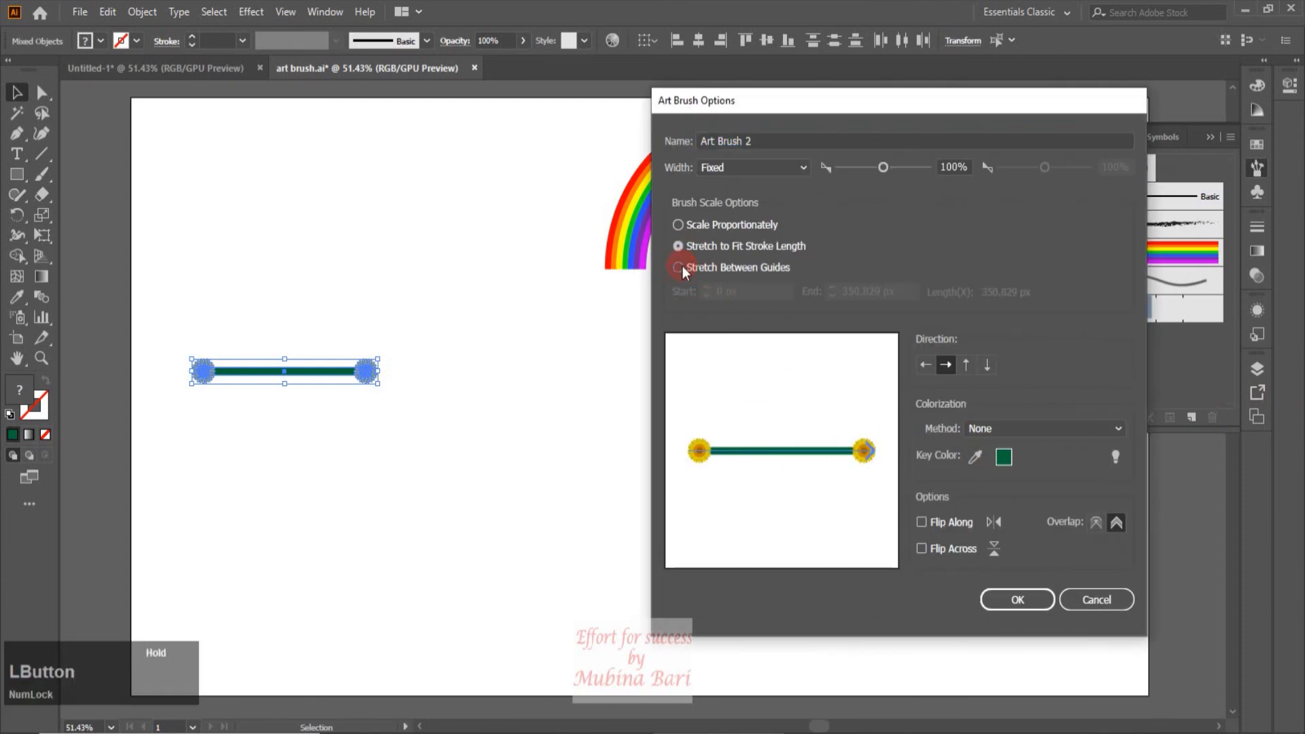
drag(691, 489, 714, 491)
drag(874, 496, 850, 498)
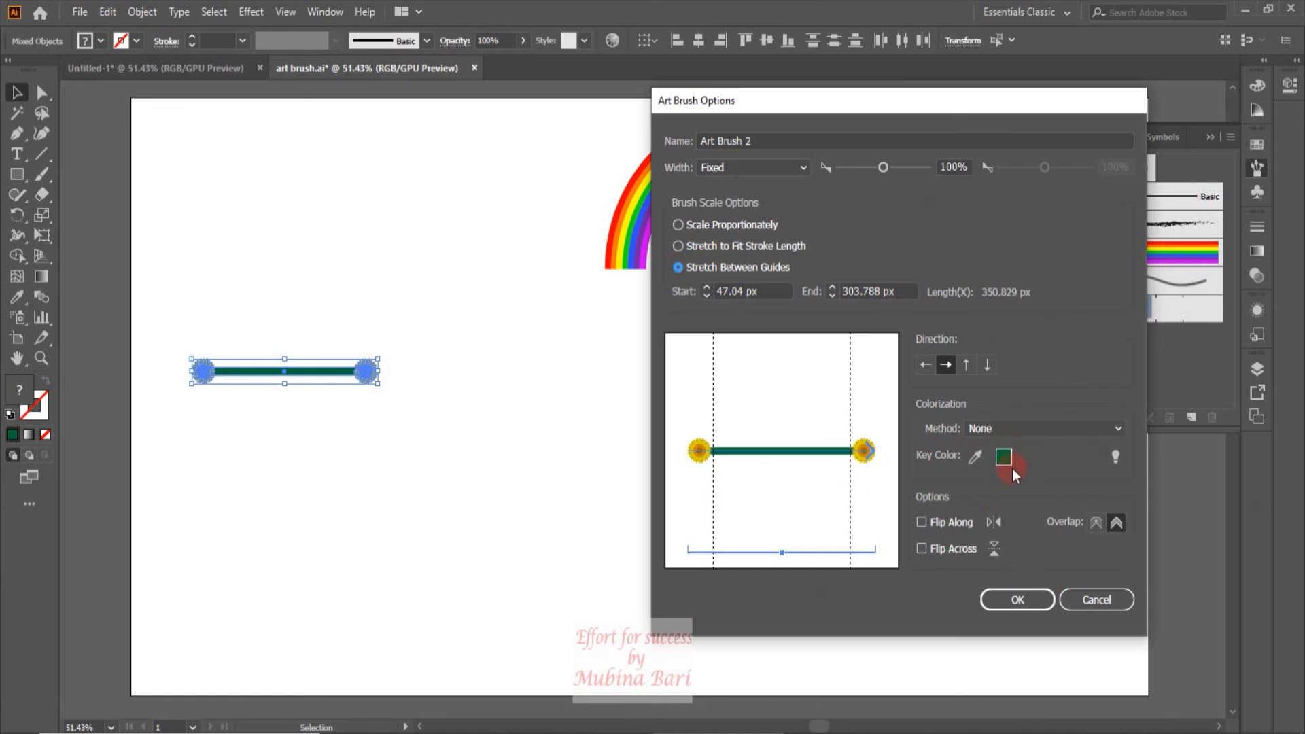
click(999, 603)
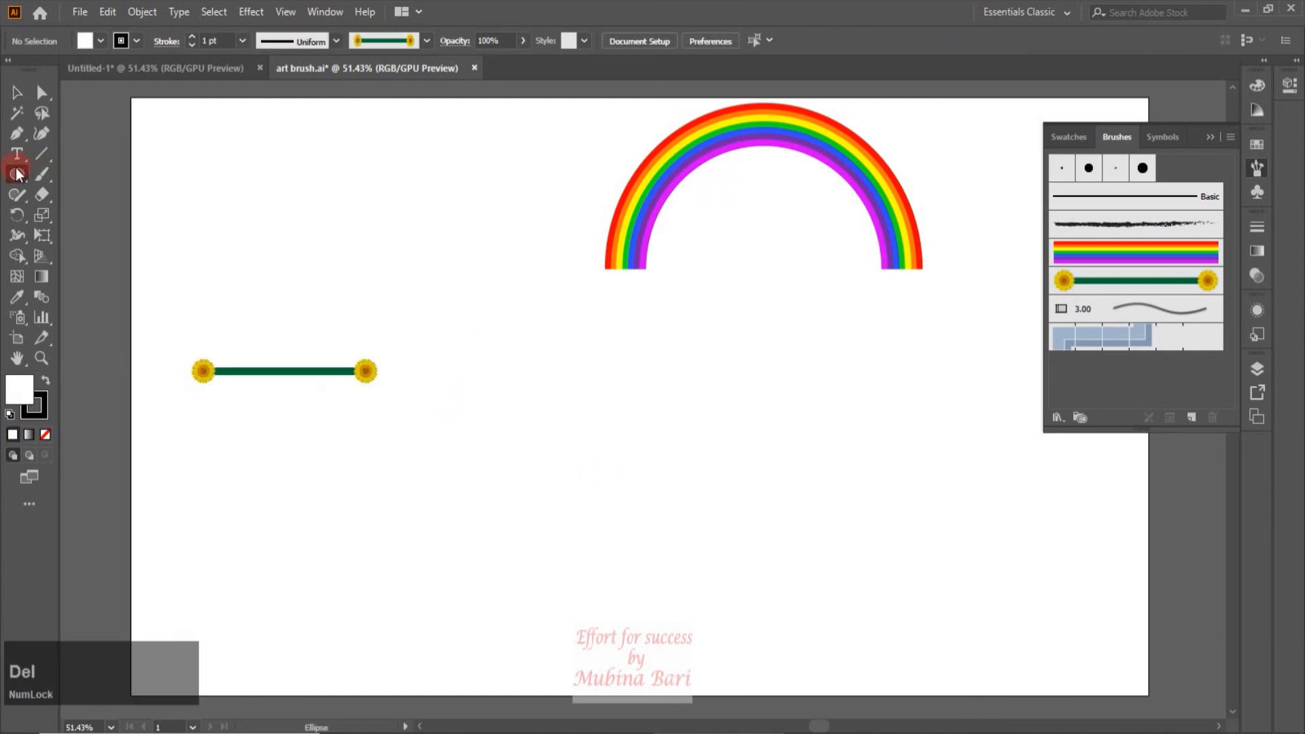
Step: Draw an ellipse about 340 × 472 px below the rainbow arc and apply the sunflower art brush to it
click(18, 175)
drag(475, 362, 655, 625)
click(1163, 279)
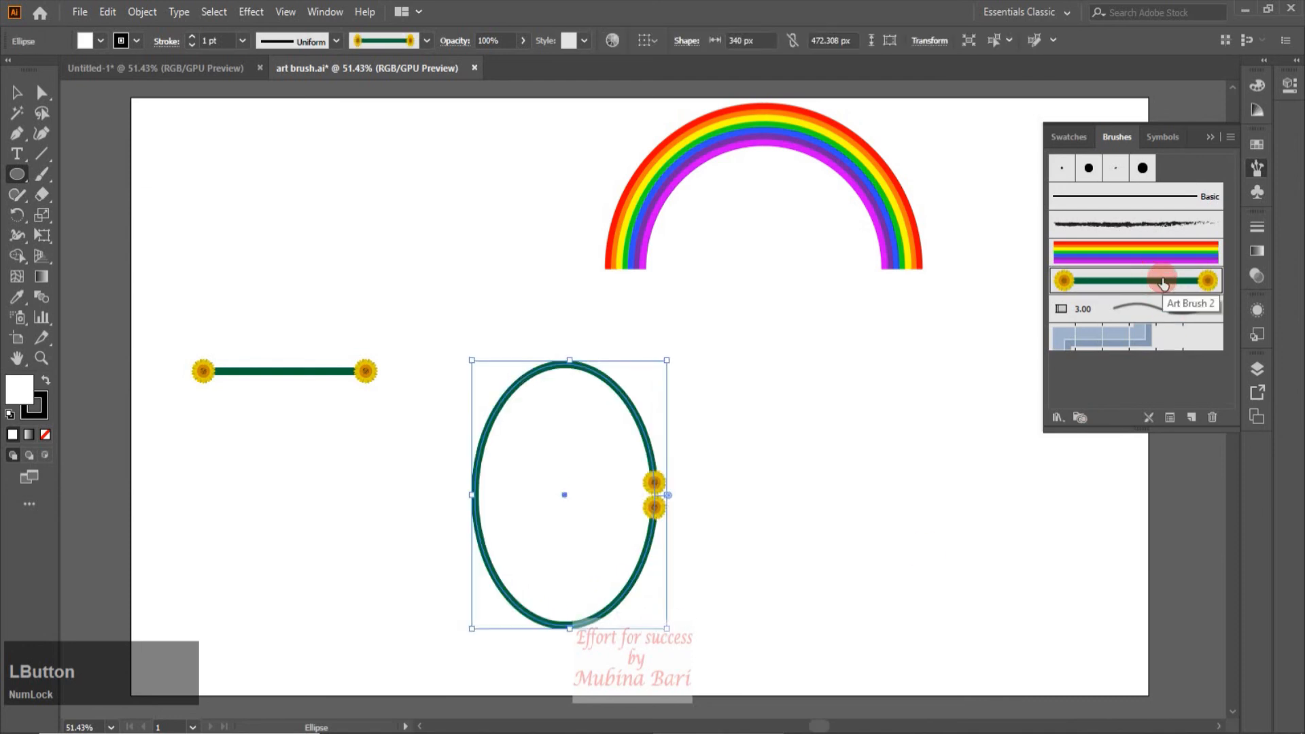
Step: Set the sunflower ellipse's stroke weight to 3 pt and move the ellipse up beside the rainbow arc
key(v)
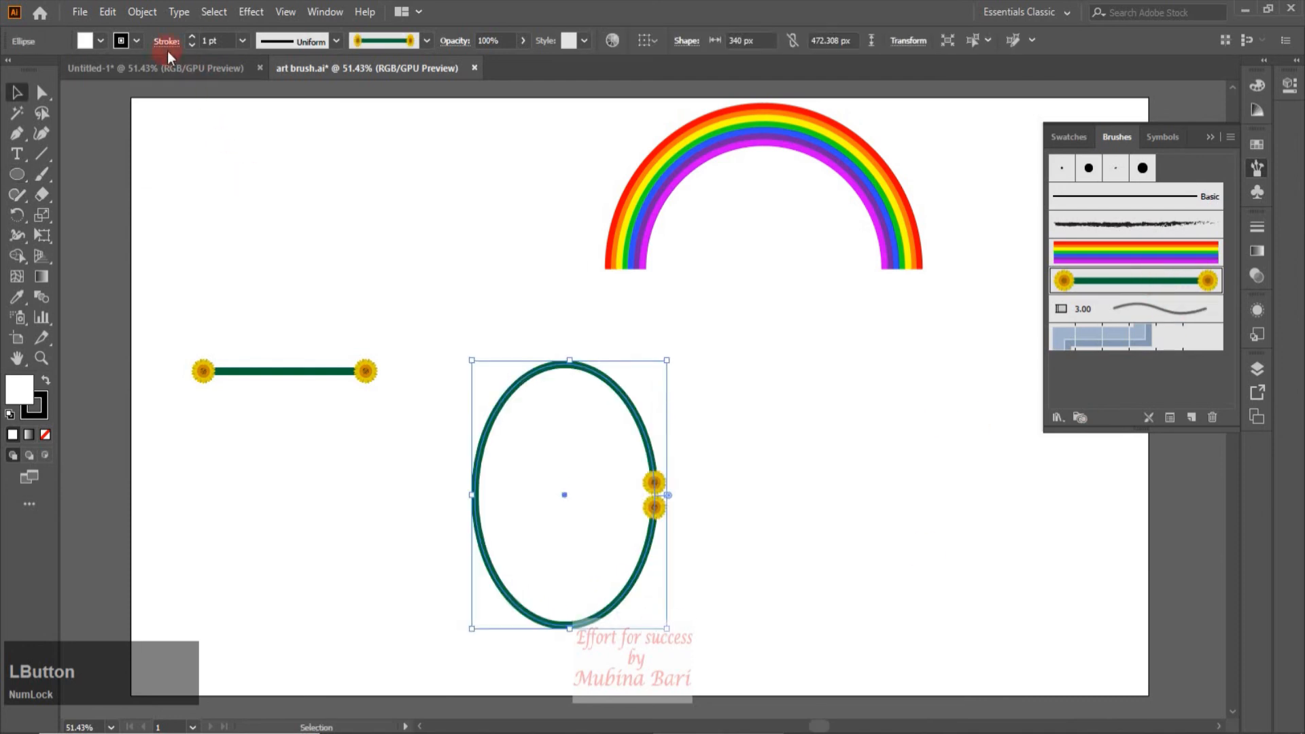
click(244, 41)
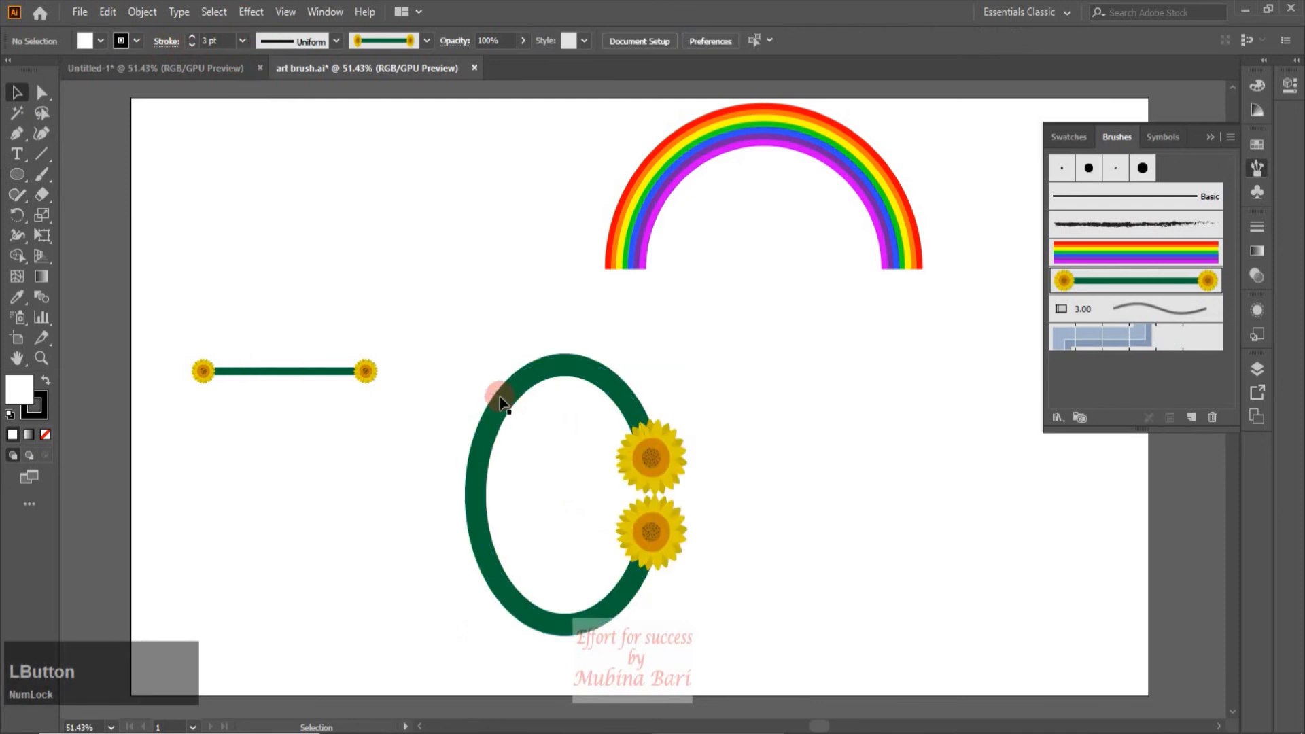
mouse_move(499, 401)
mouse_down()
mouse_move(426, 181)
mouse_move(414, 185)
mouse_up()
click(623, 435)
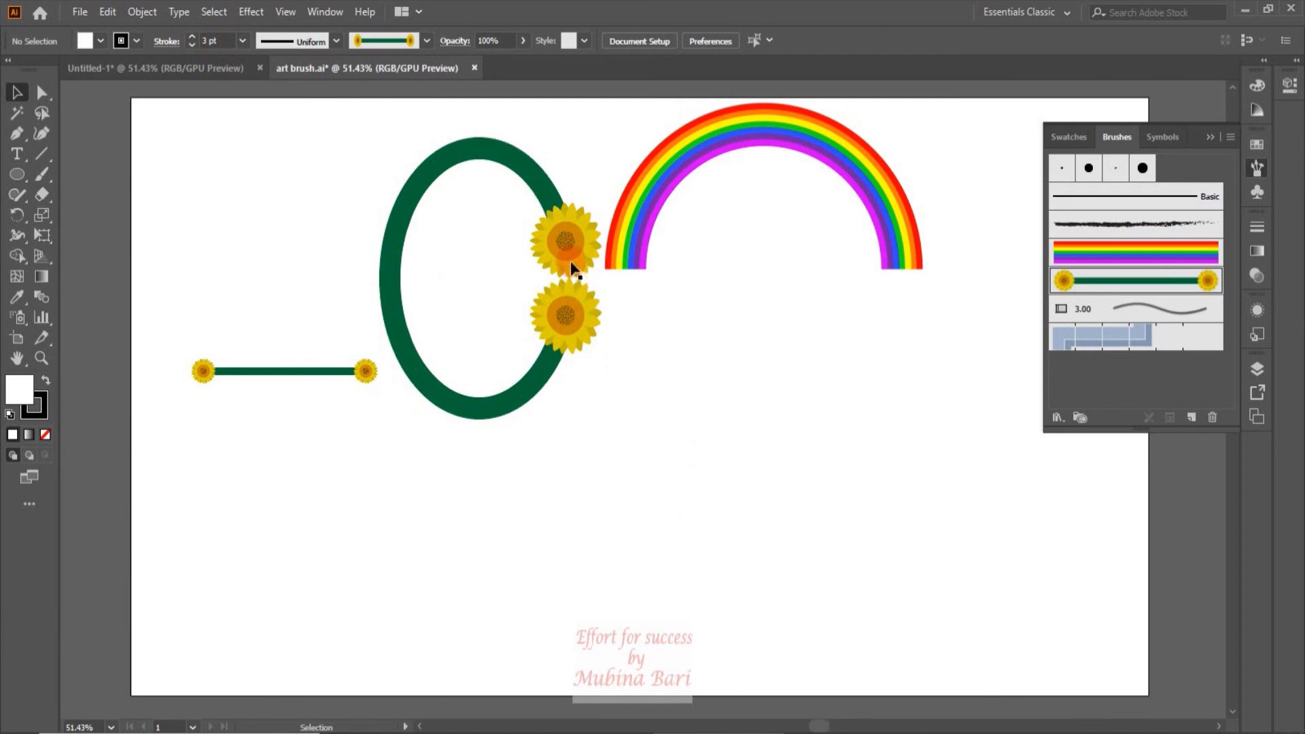
click(564, 357)
click(524, 213)
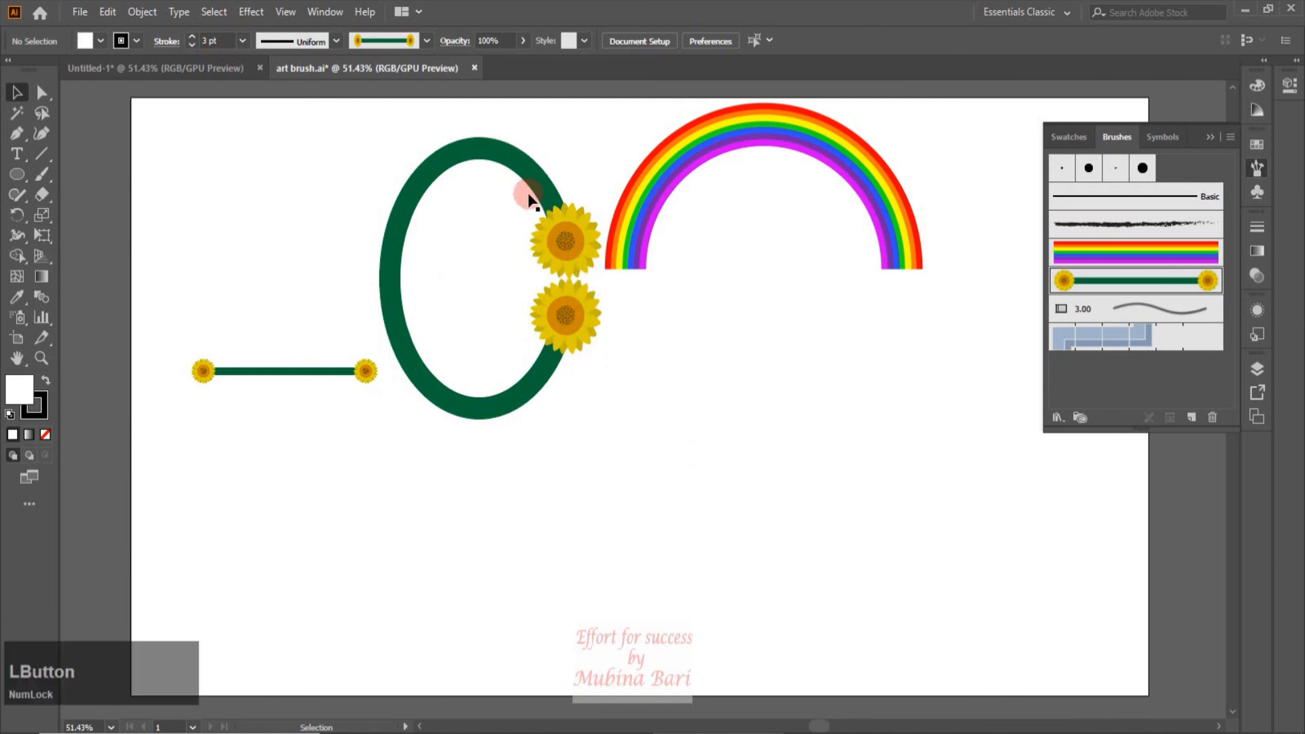